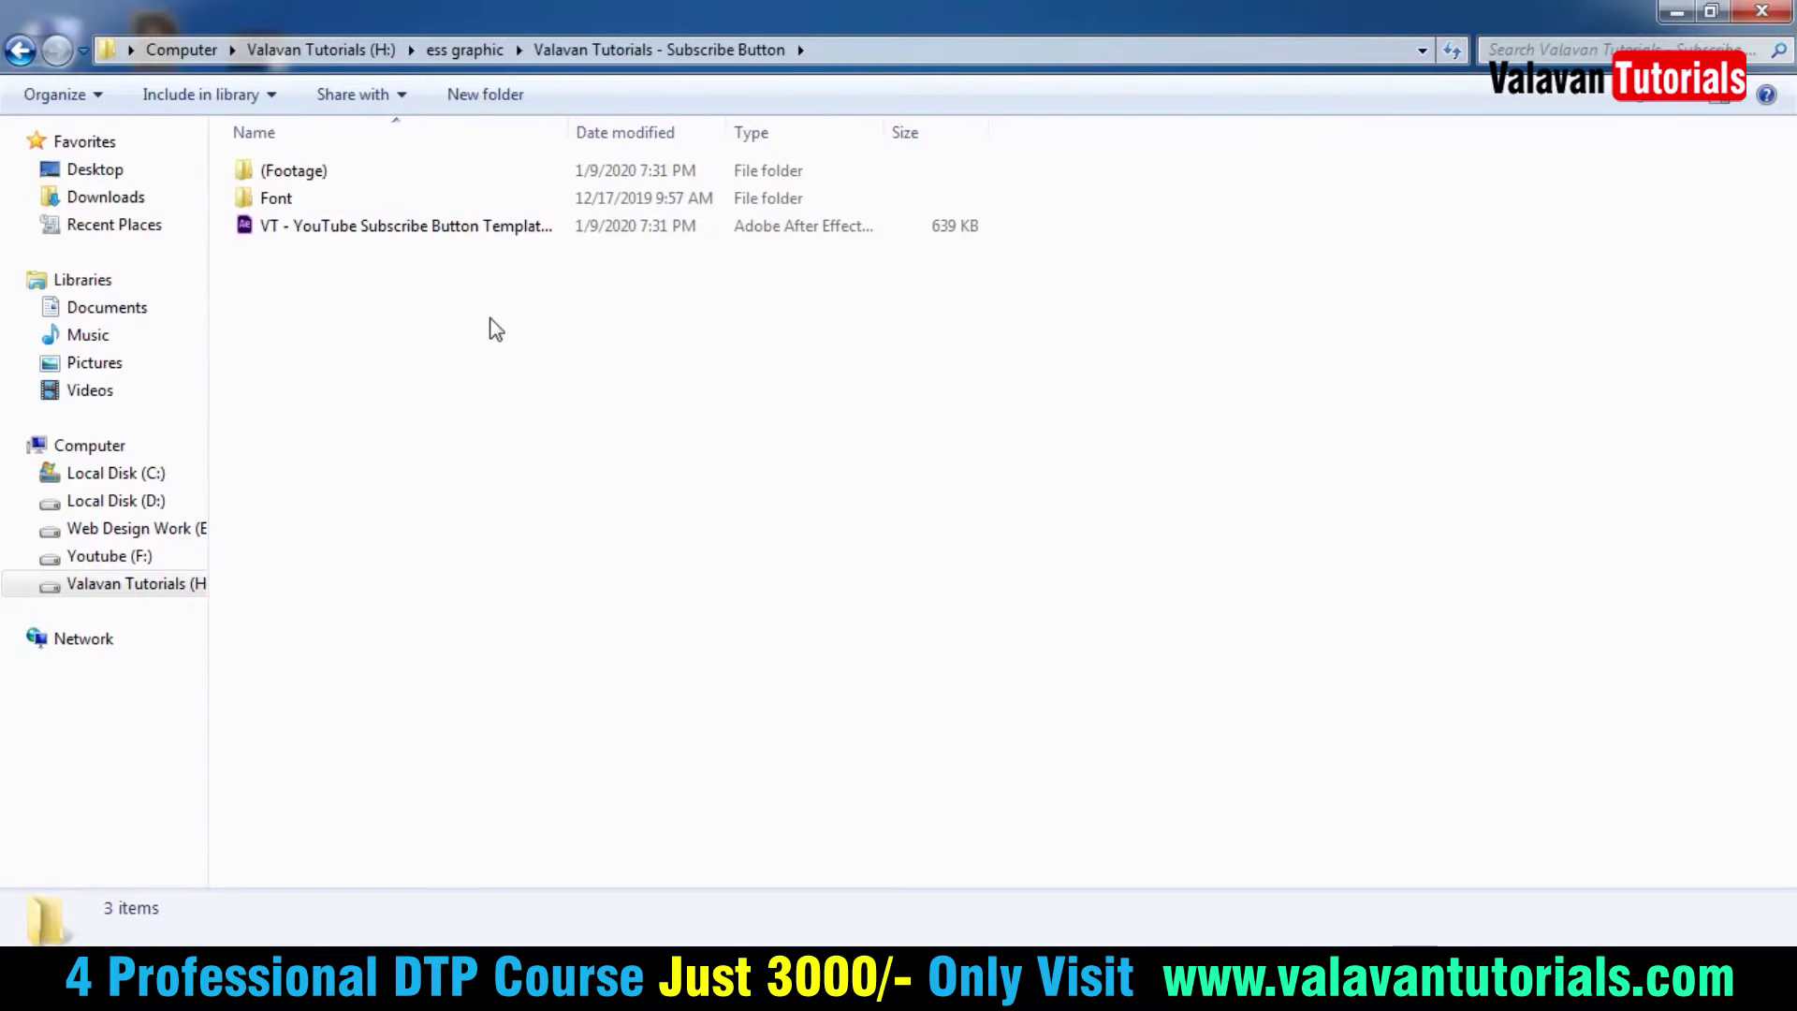
# - Check the Subscribe Button archive, then open the extracted Subscribe Button folder
pyautogui.click(19, 51)
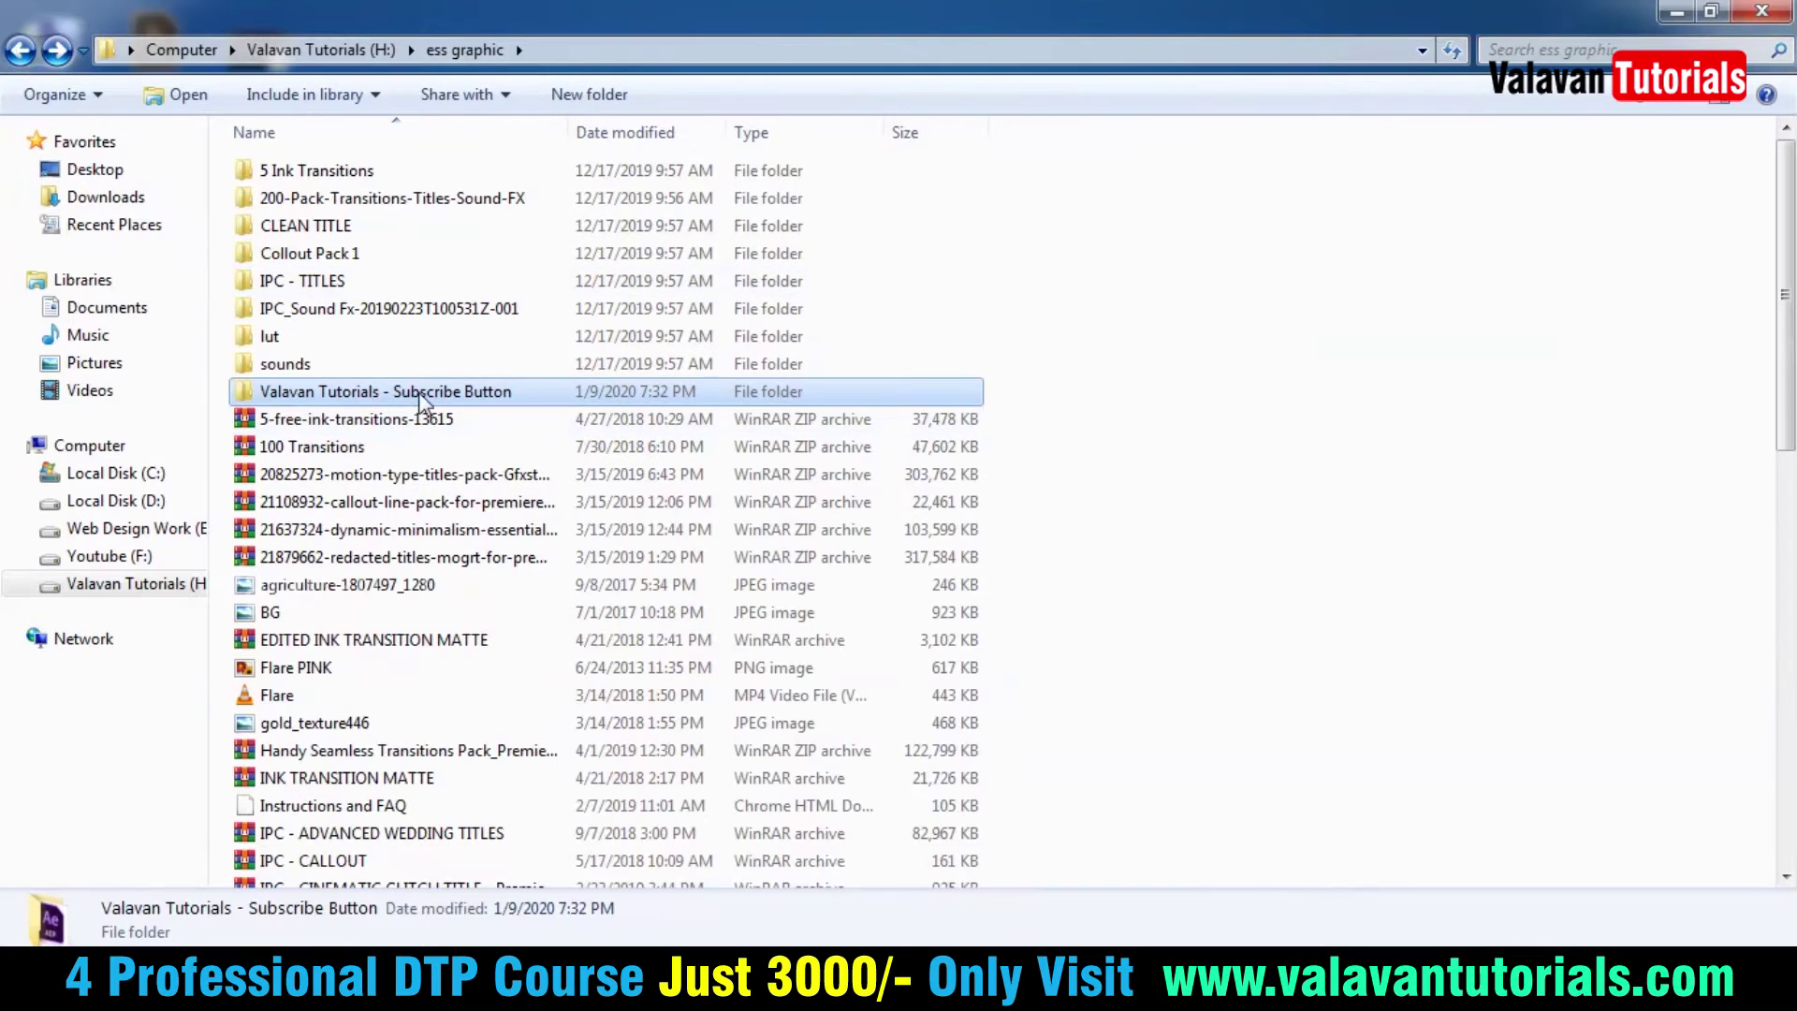
pyautogui.press('v')
pyautogui.doubleClick(385, 845)
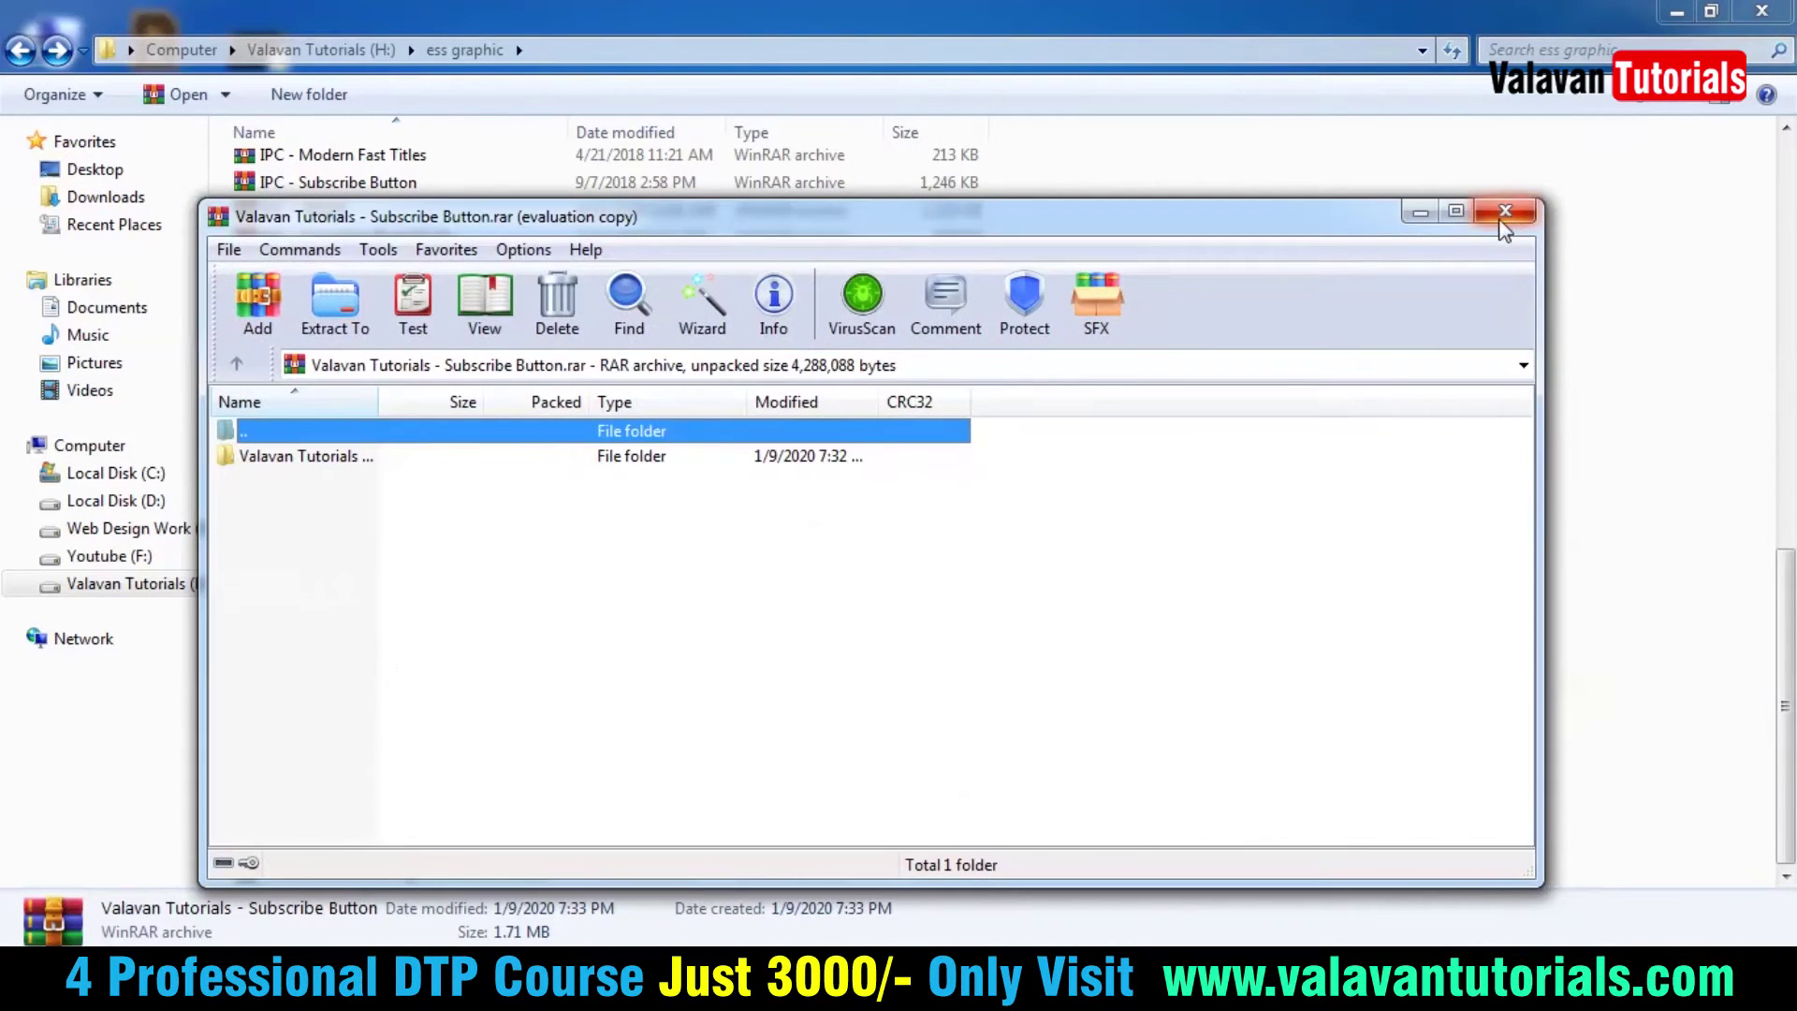
pyautogui.click(1504, 212)
pyautogui.scroll(5, 532, 371)
pyautogui.scroll(4, 531, 372)
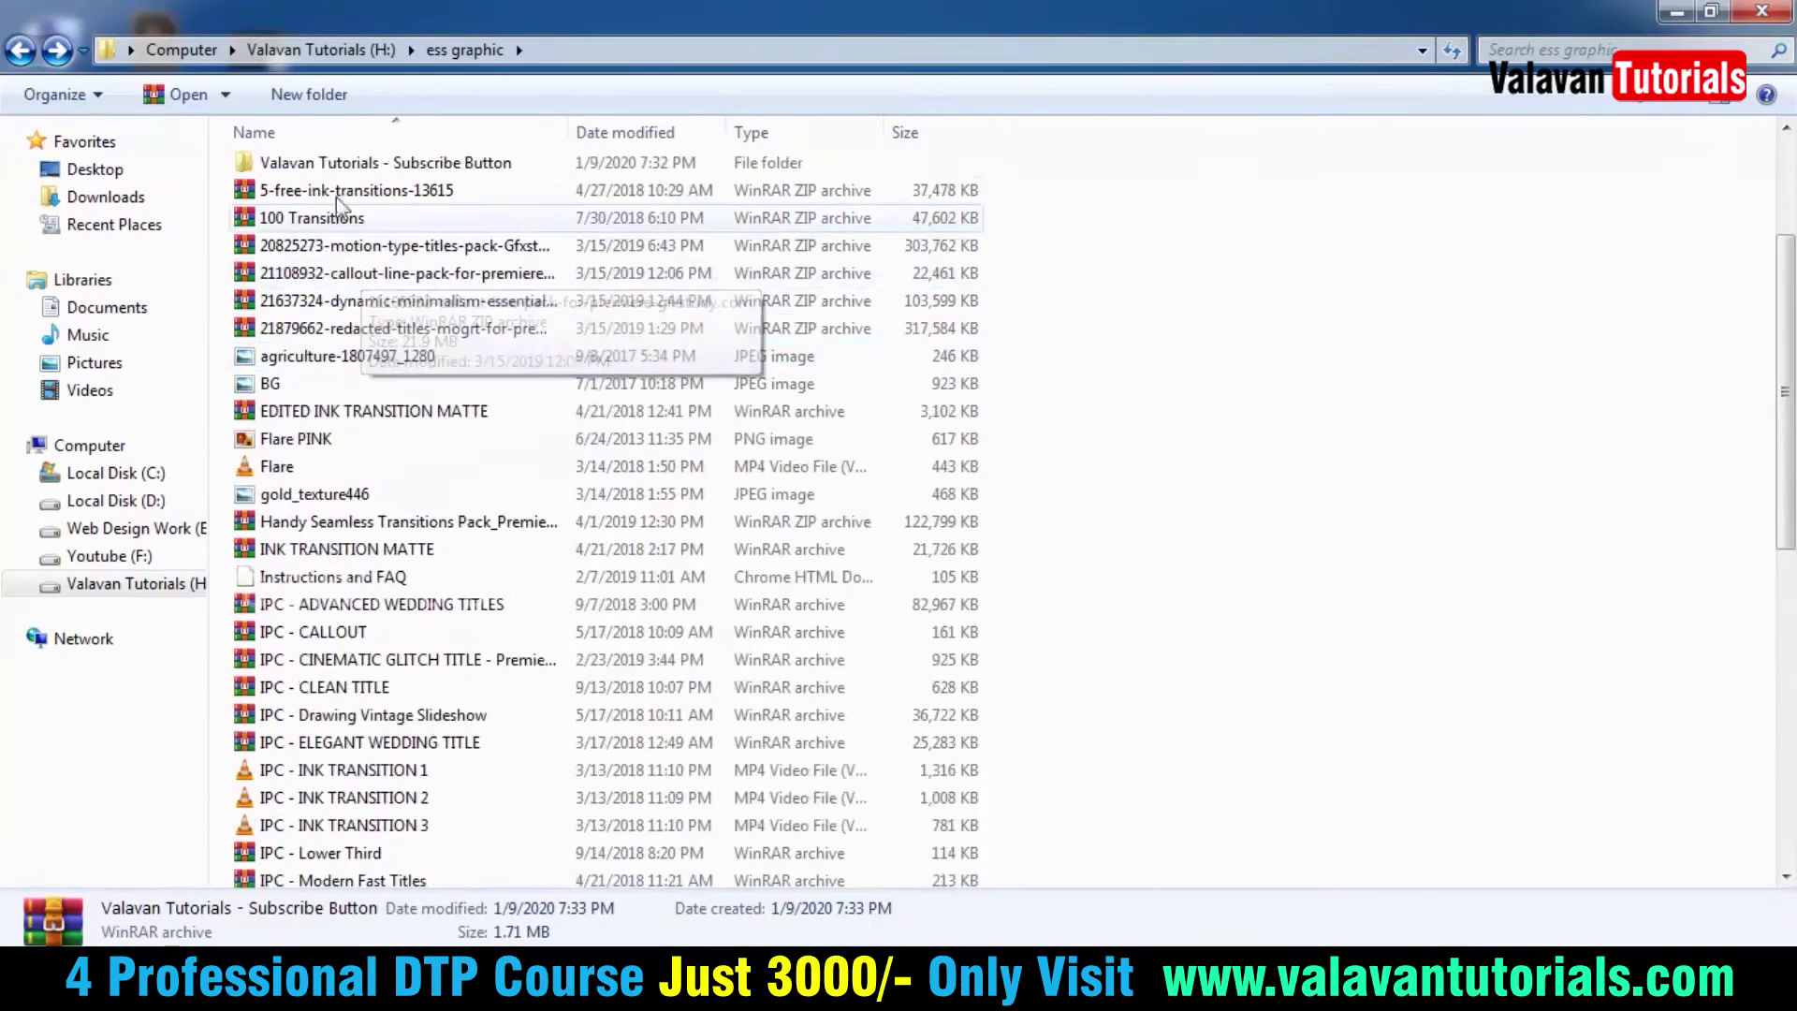
pyautogui.doubleClick(356, 166)
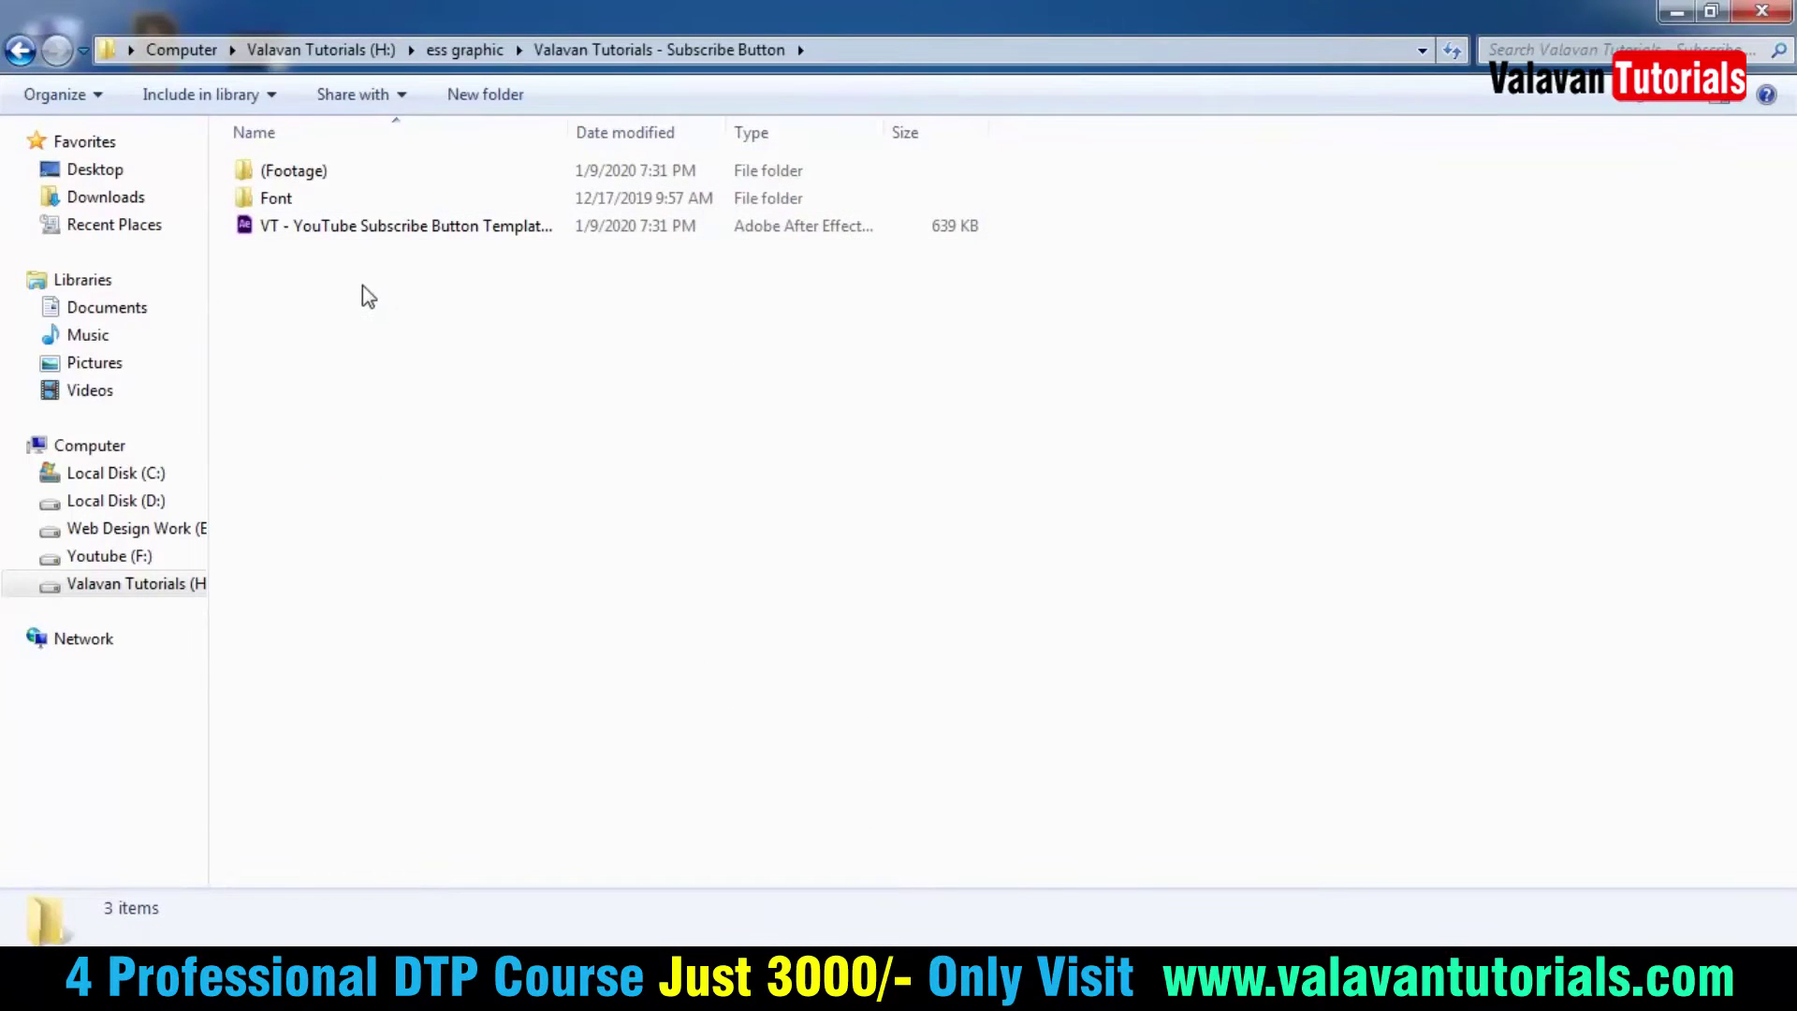
# - Auto-fit the Name column so 'VT - YouTube Subscribe Button Template_CC18' shows fully, and select the .aep
pyautogui.doubleClick(567, 132)
pyautogui.click(632, 379)
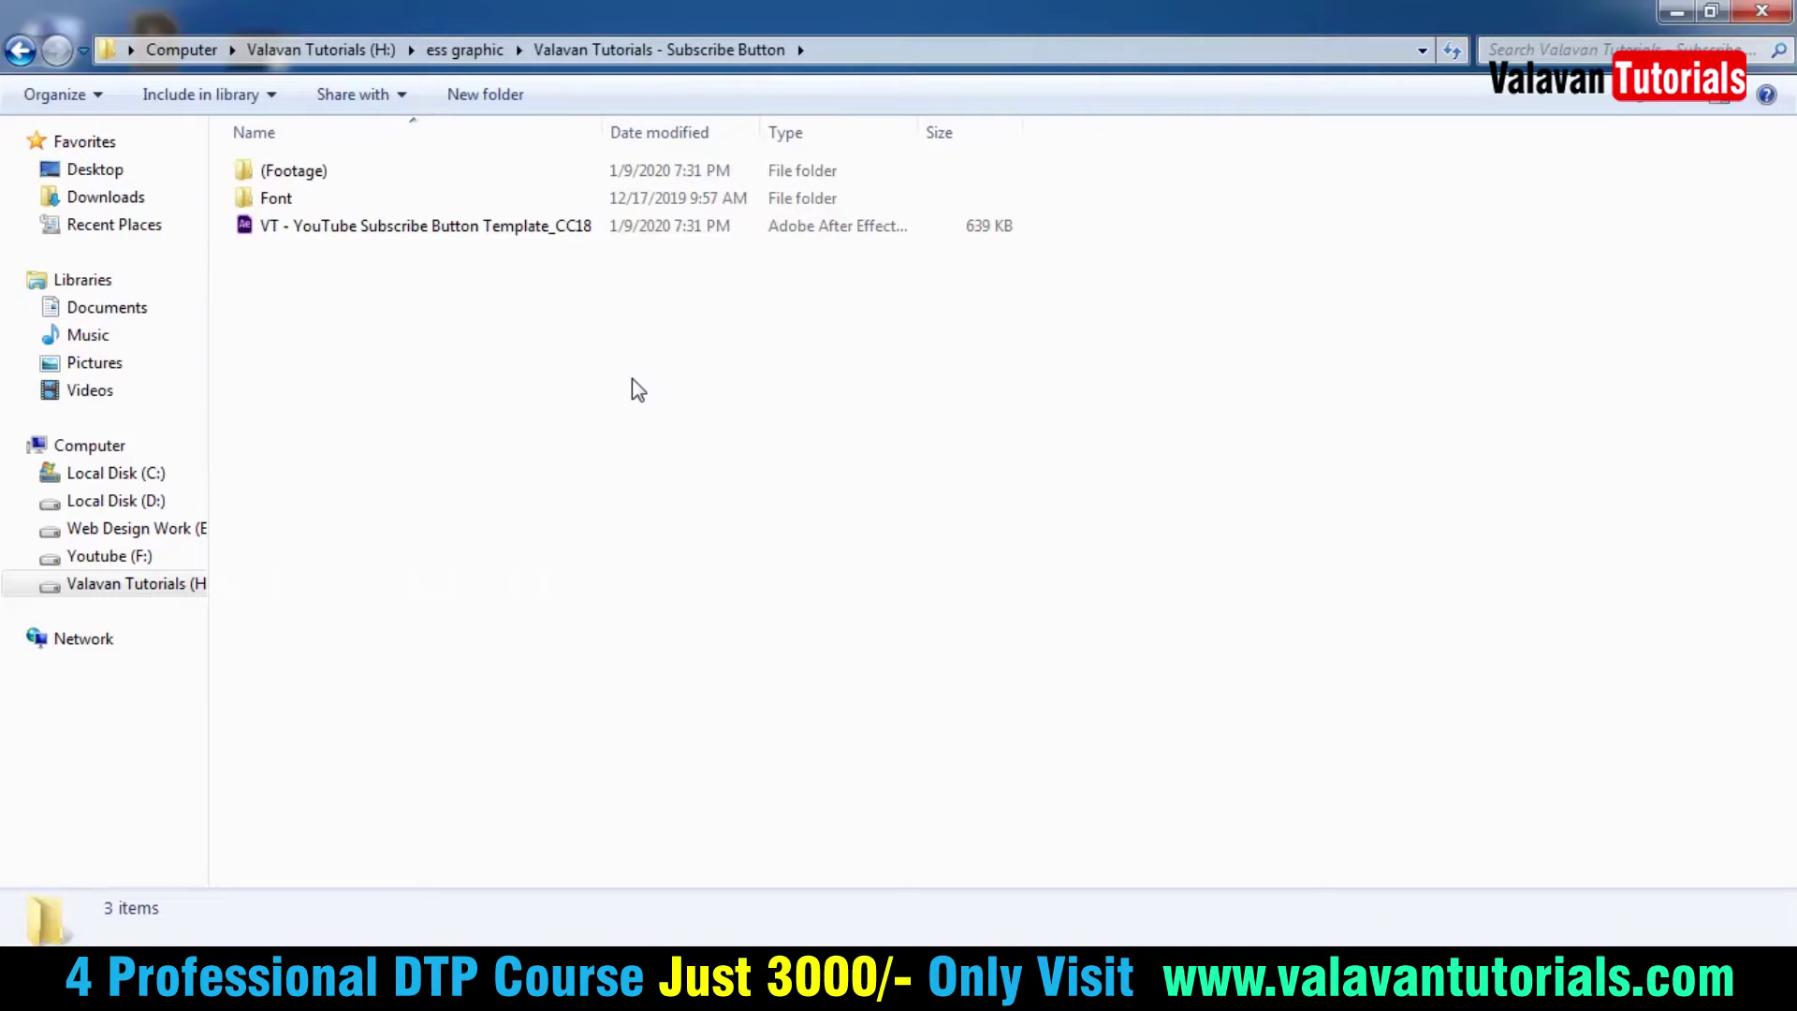
pyautogui.click(400, 341)
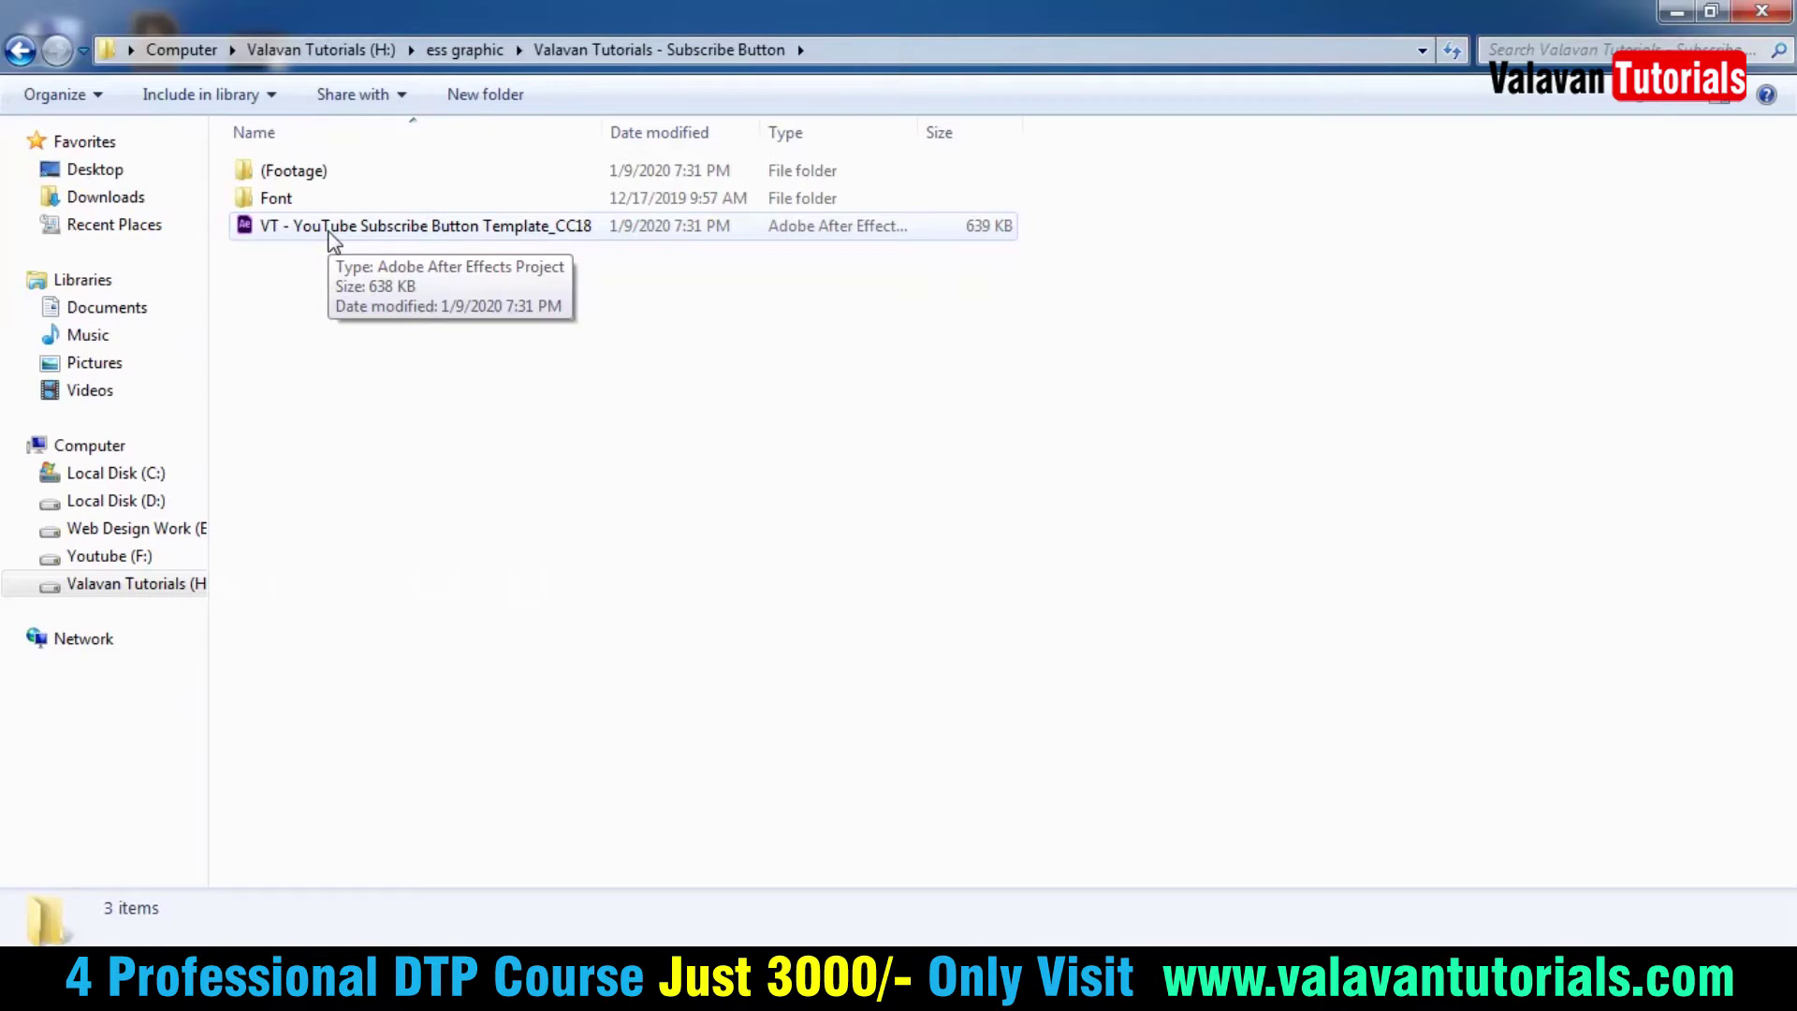
pyautogui.click(334, 242)
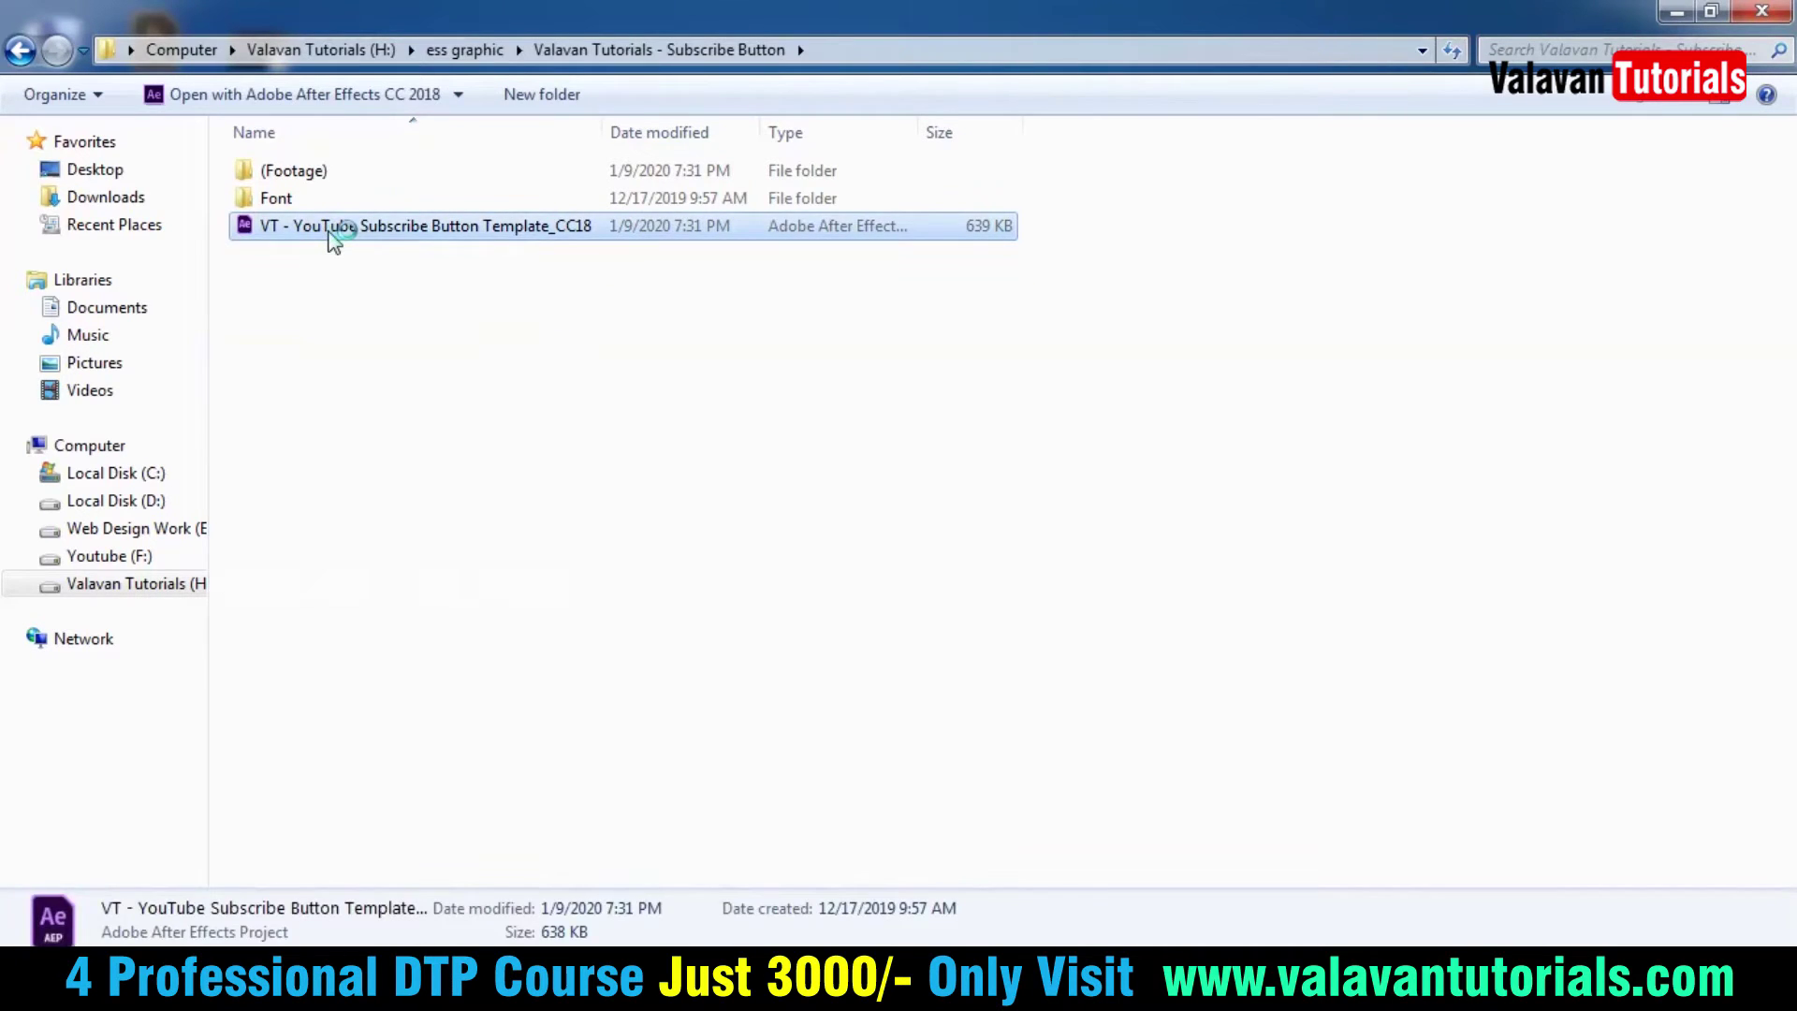
# - Preview the portrait photo in (Footage), then return to the Subscribe Button folder
pyautogui.doubleClick(323, 178)
pyautogui.click(571, 234)
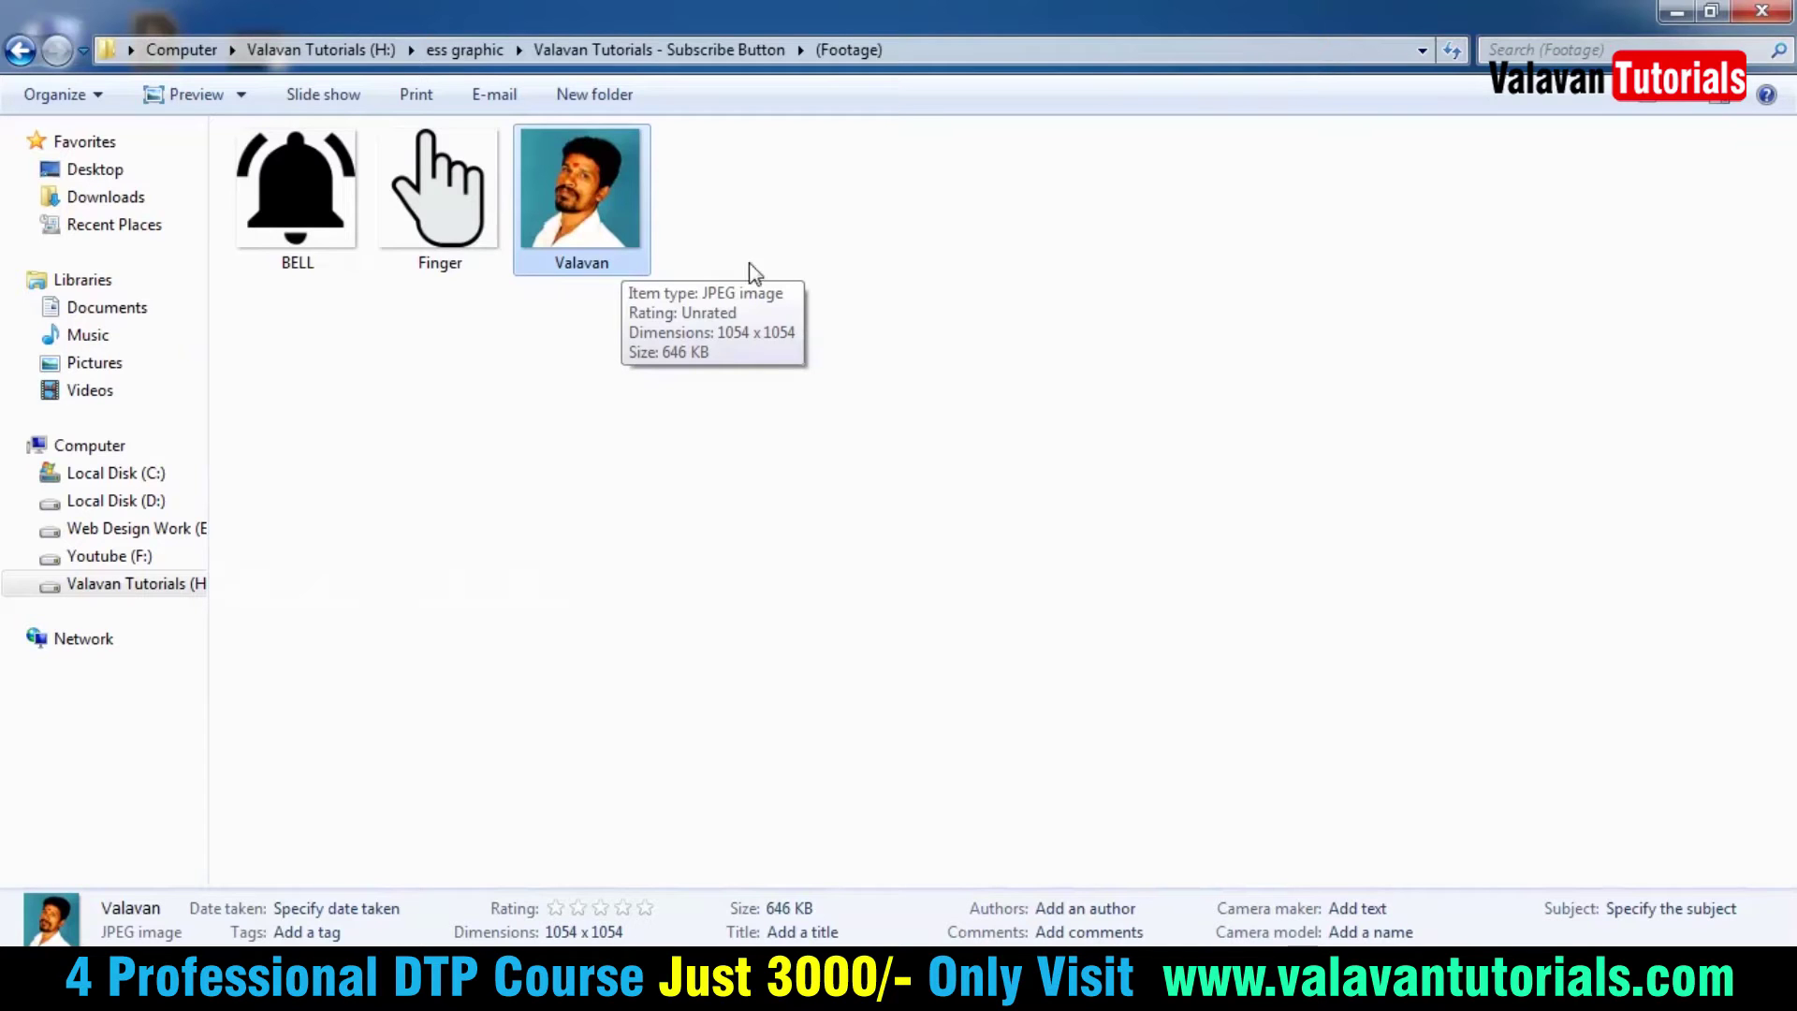
pyautogui.click(781, 258)
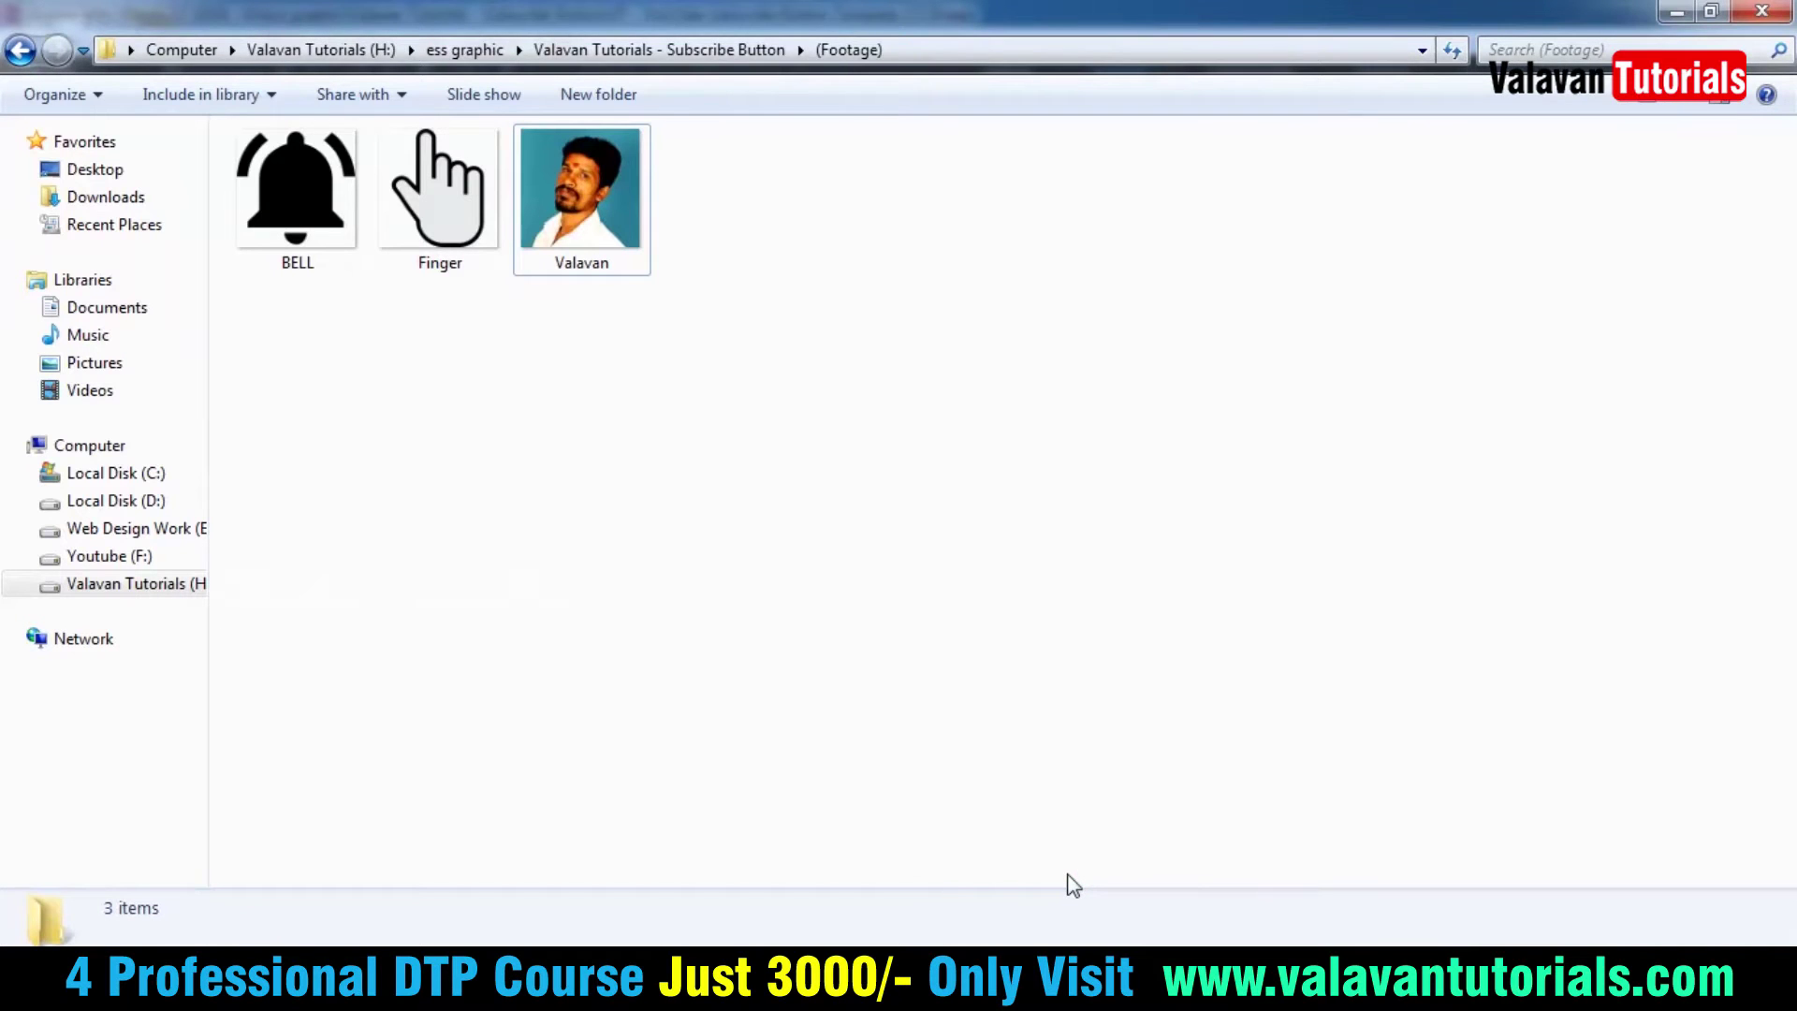
pyautogui.press('BackSpace')
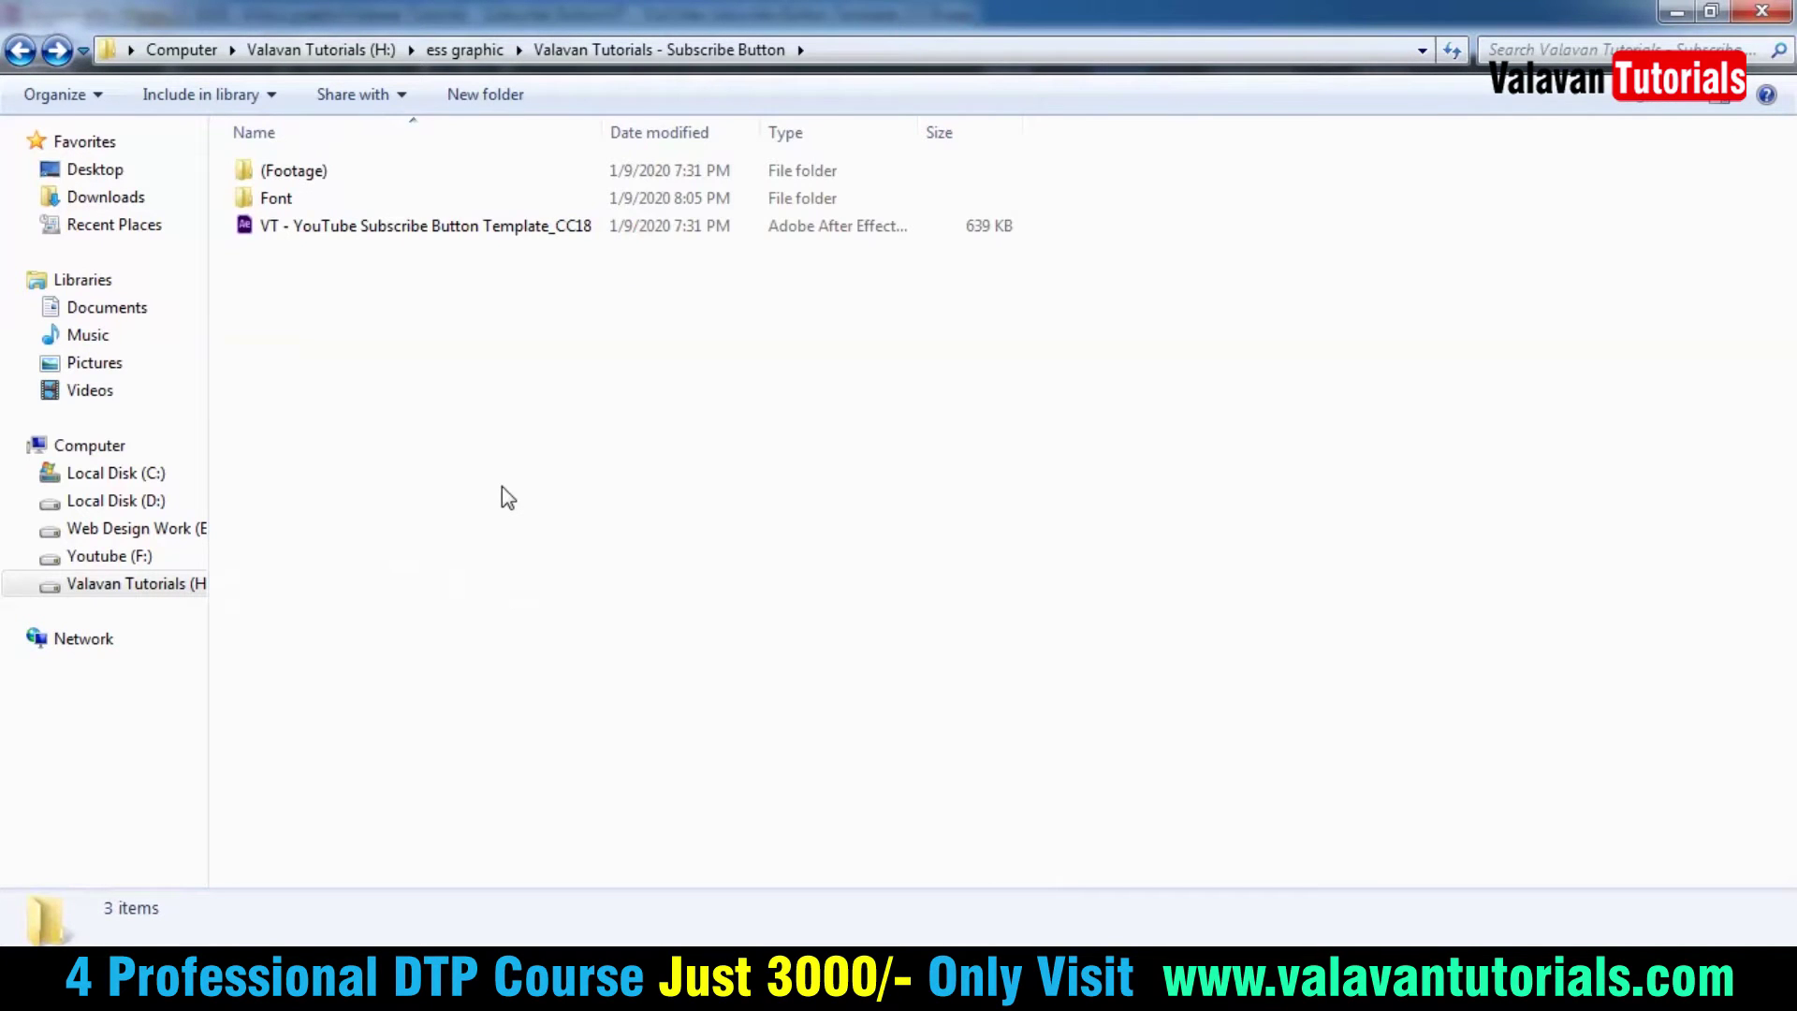
# - Open the template .aep, accept the Typekit warning, check the Font folder, and cancel Resolve Fonts for Raleway
pyautogui.click(511, 491)
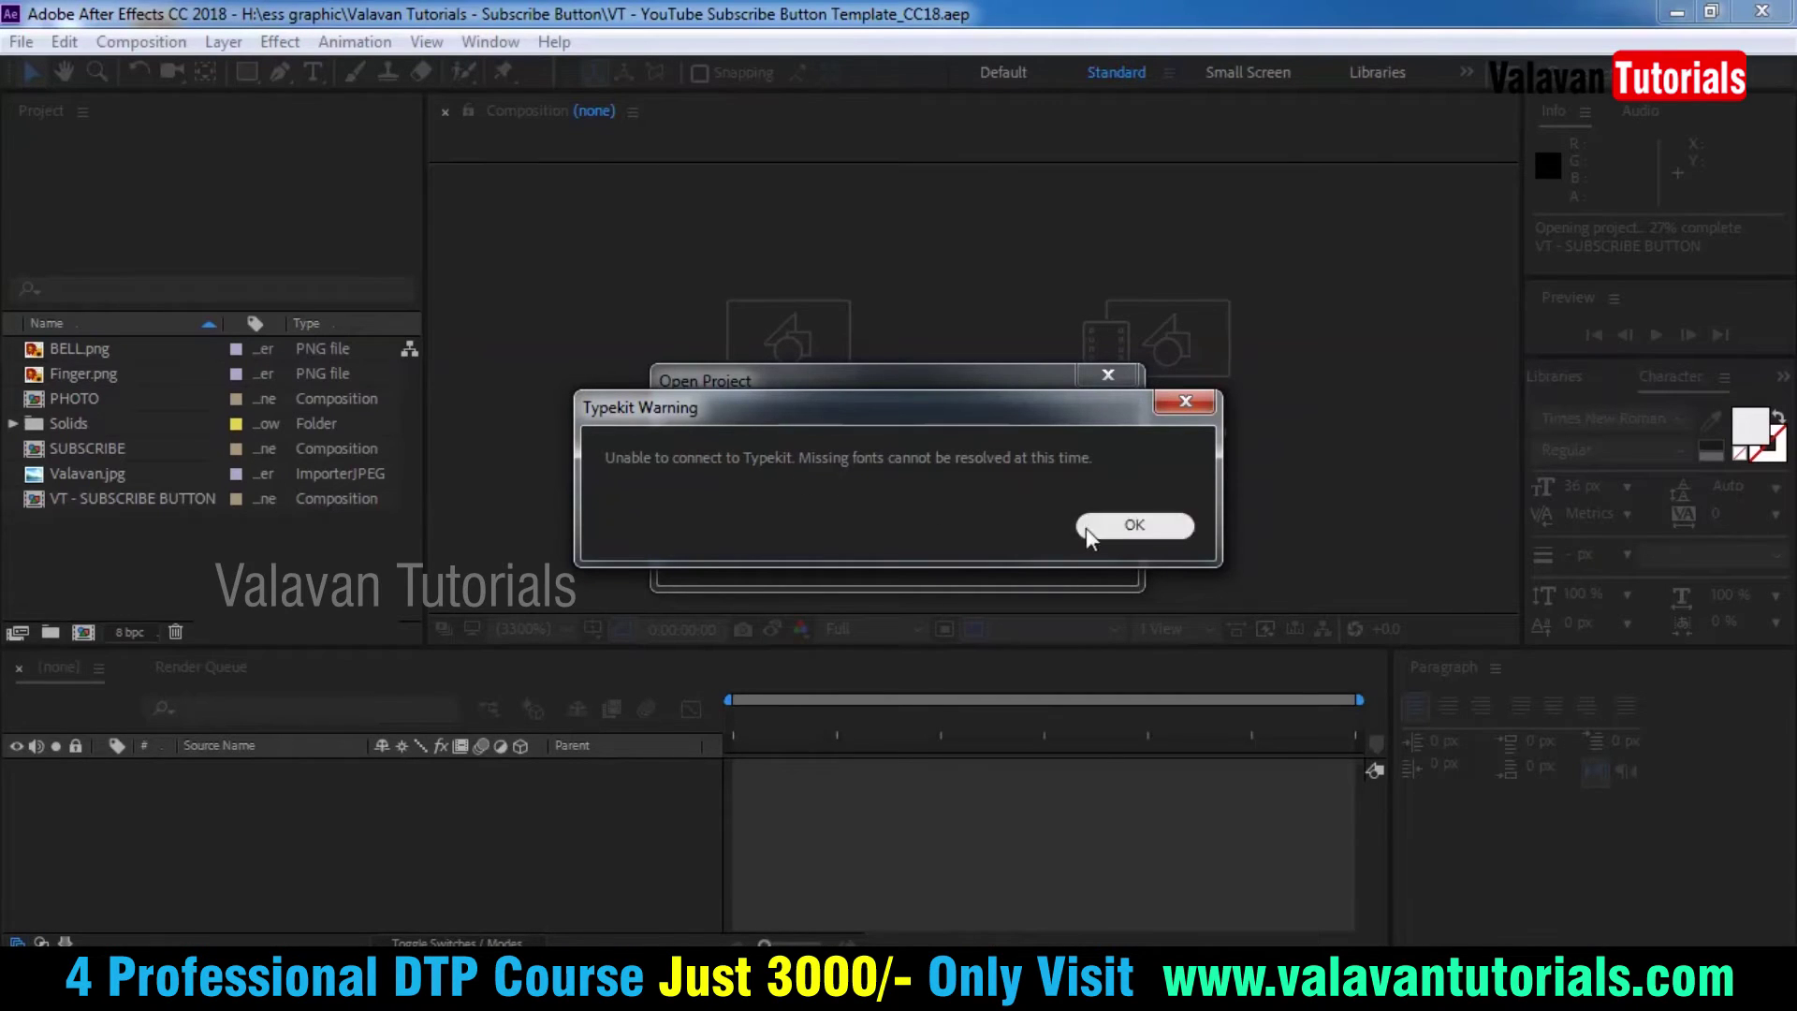
pyautogui.click(1130, 525)
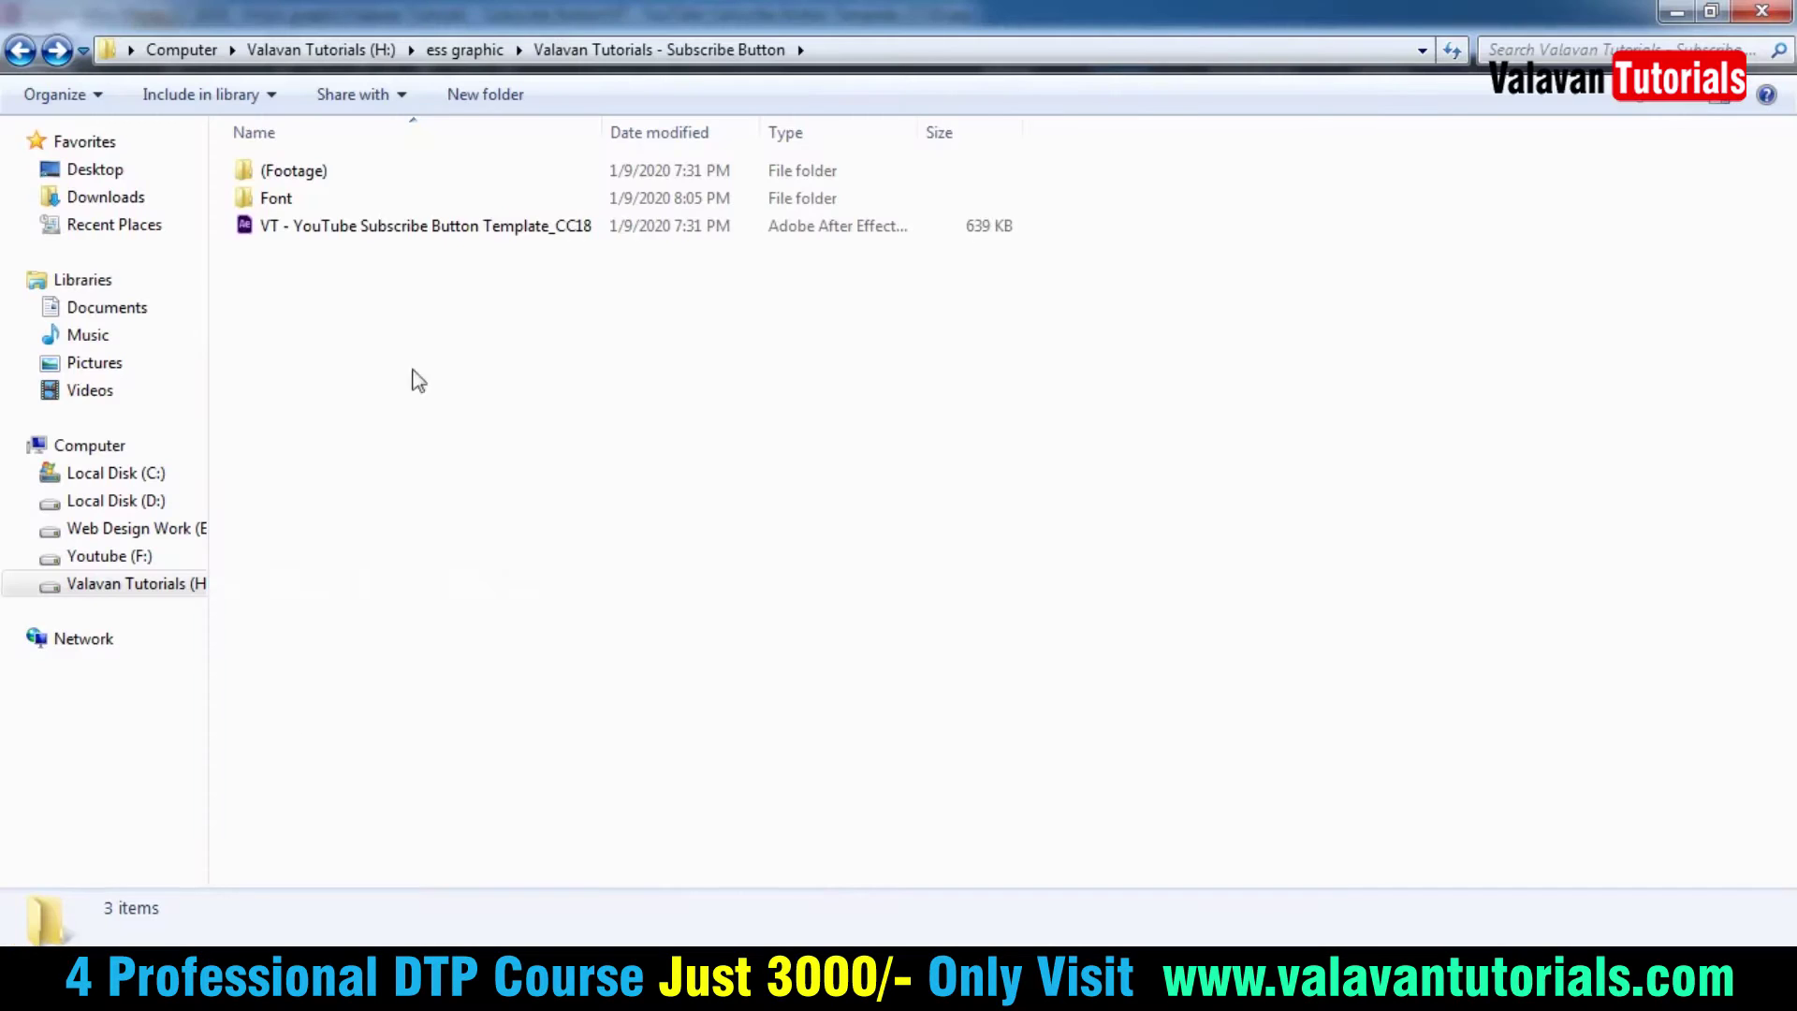
pyautogui.doubleClick(312, 191)
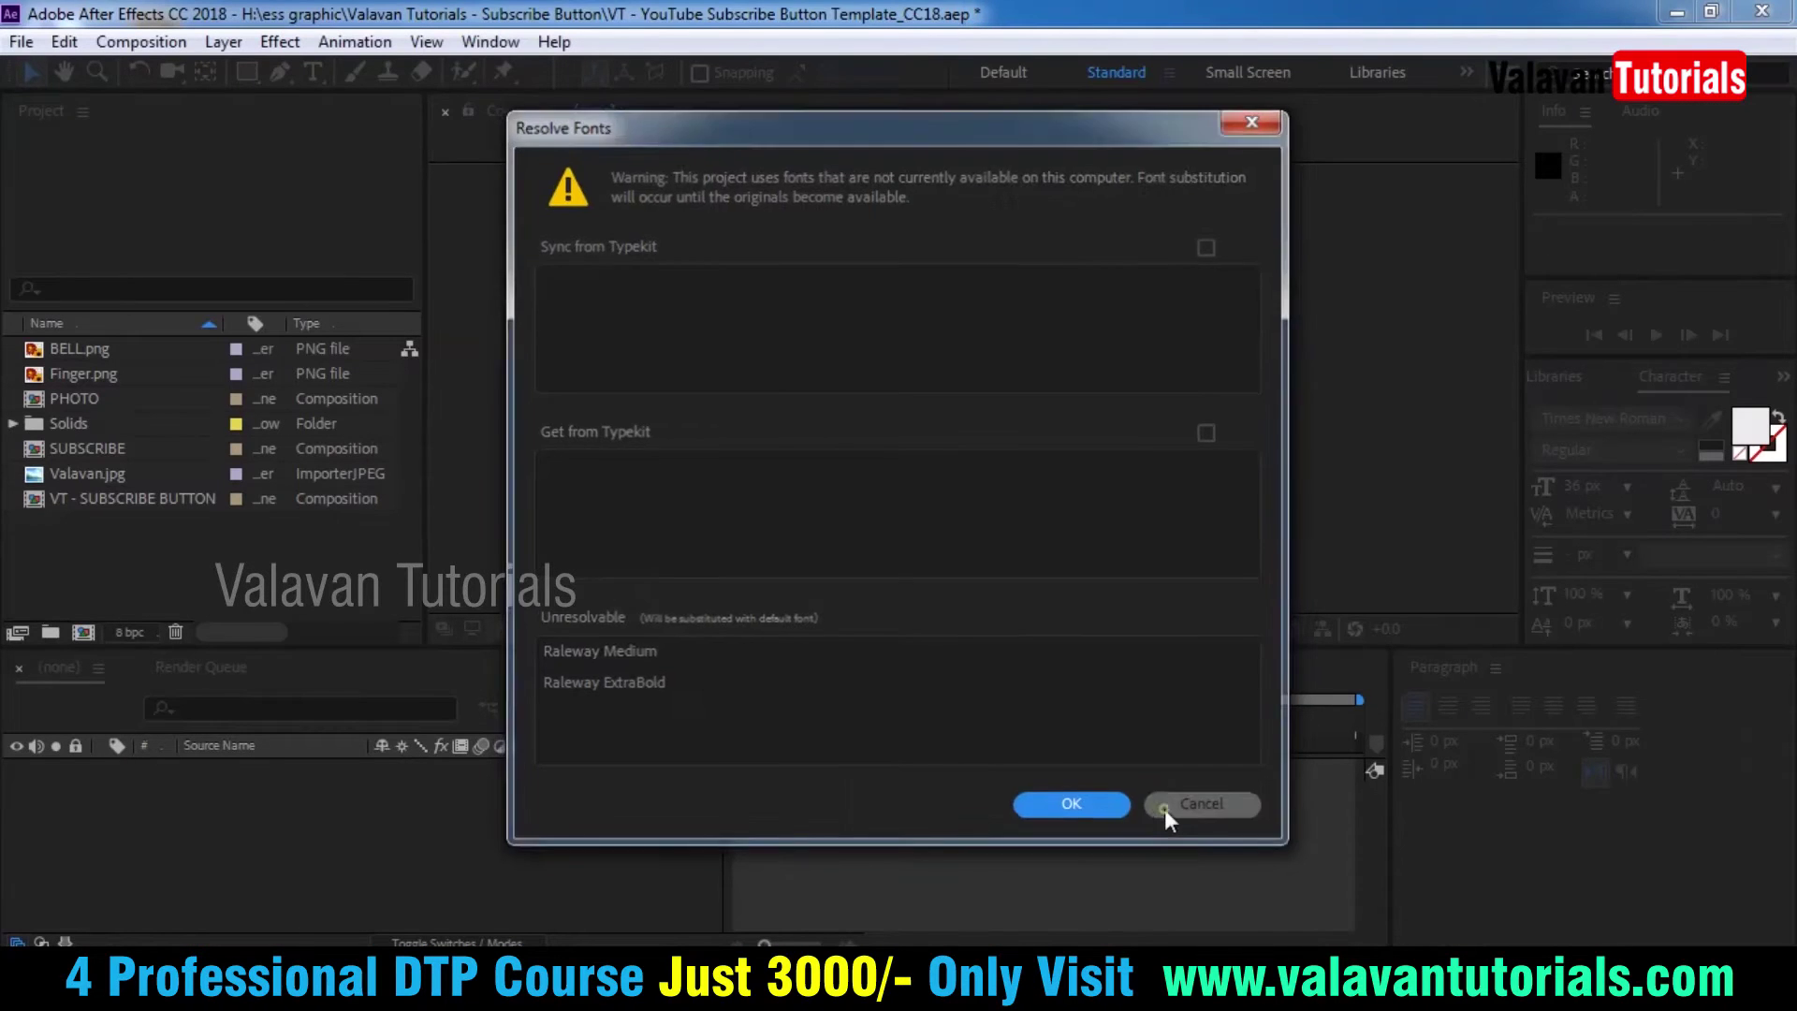
pyautogui.click(1164, 808)
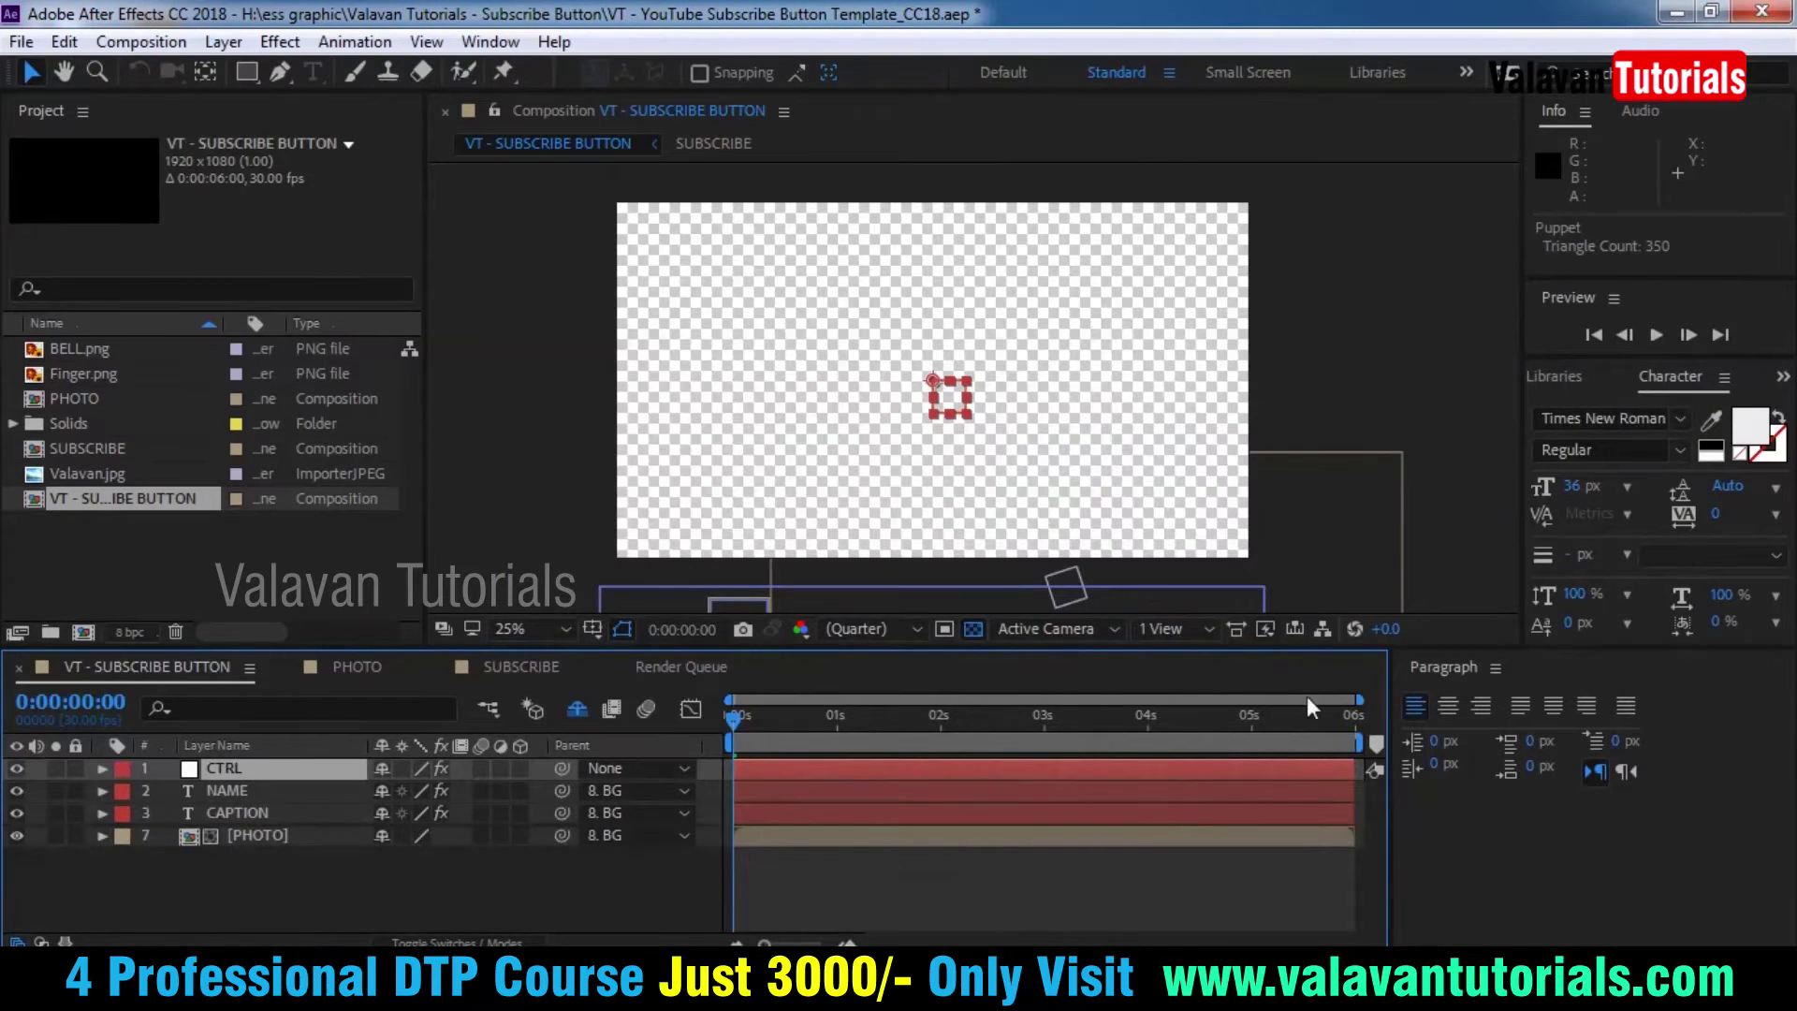
# - Deselect the CTRL layer and set the viewer magnification to Fit
pyautogui.click(312, 874)
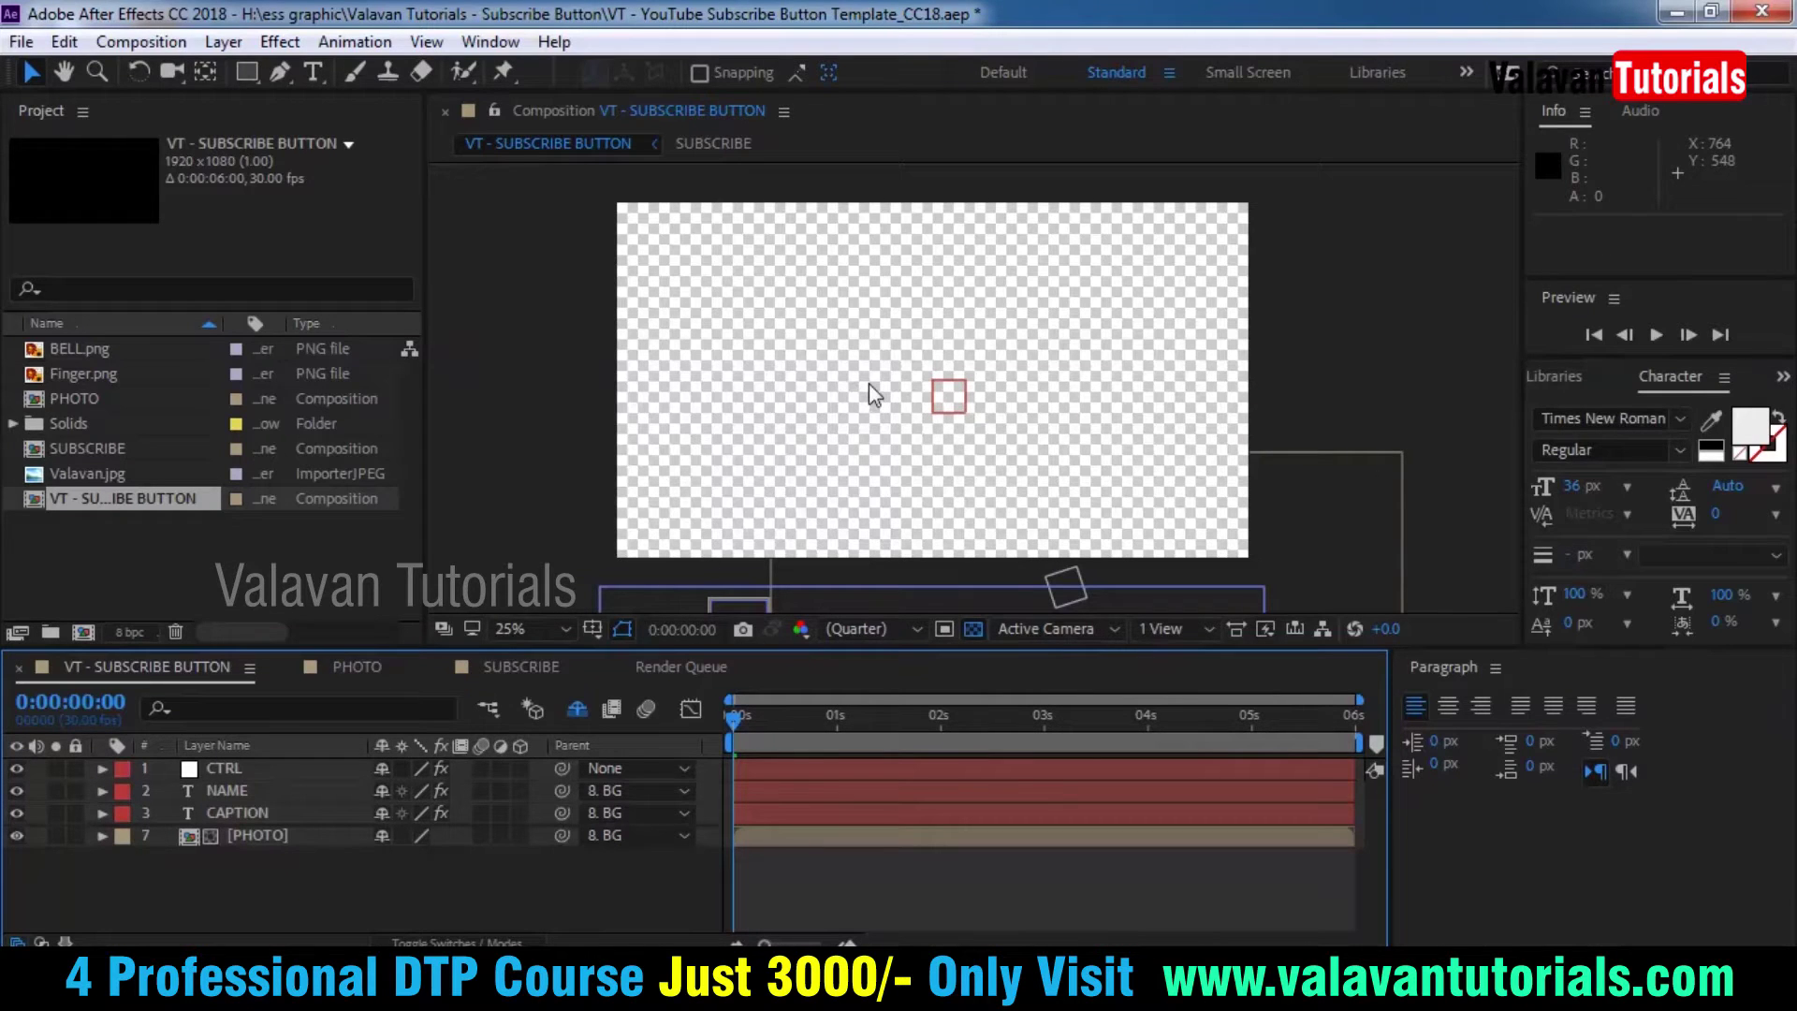
pyautogui.click(565, 629)
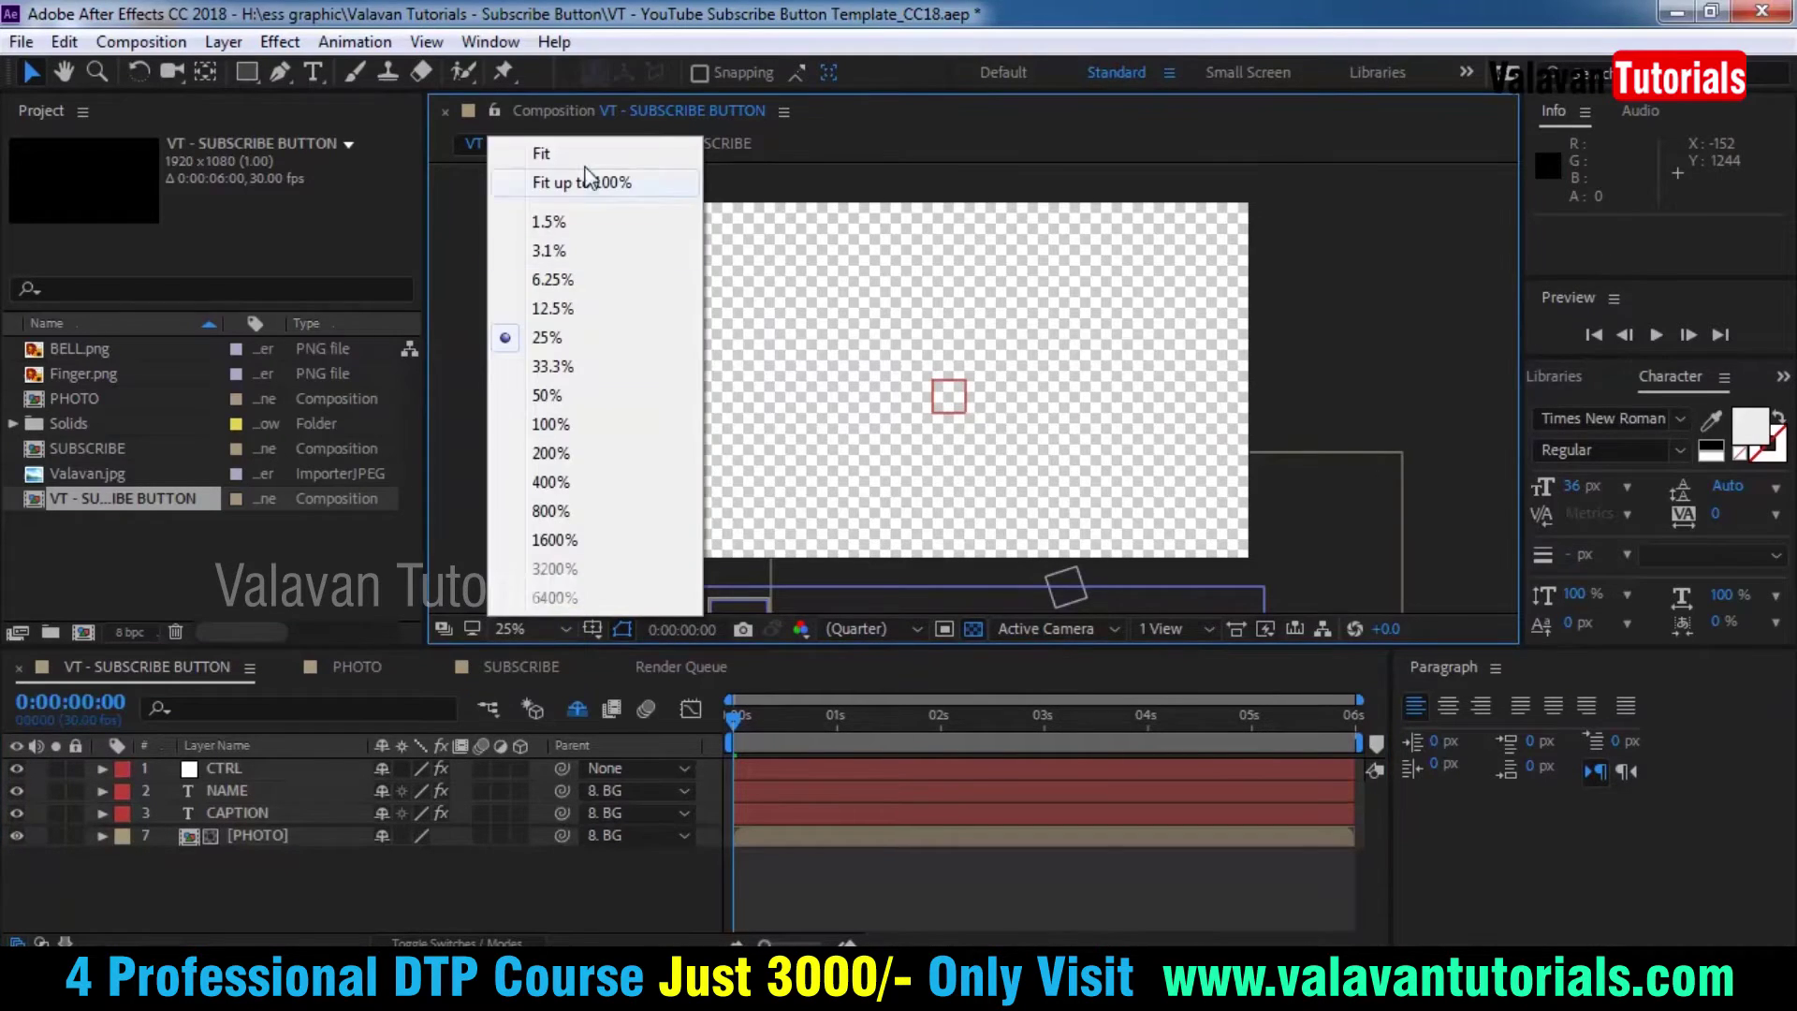
pyautogui.click(586, 154)
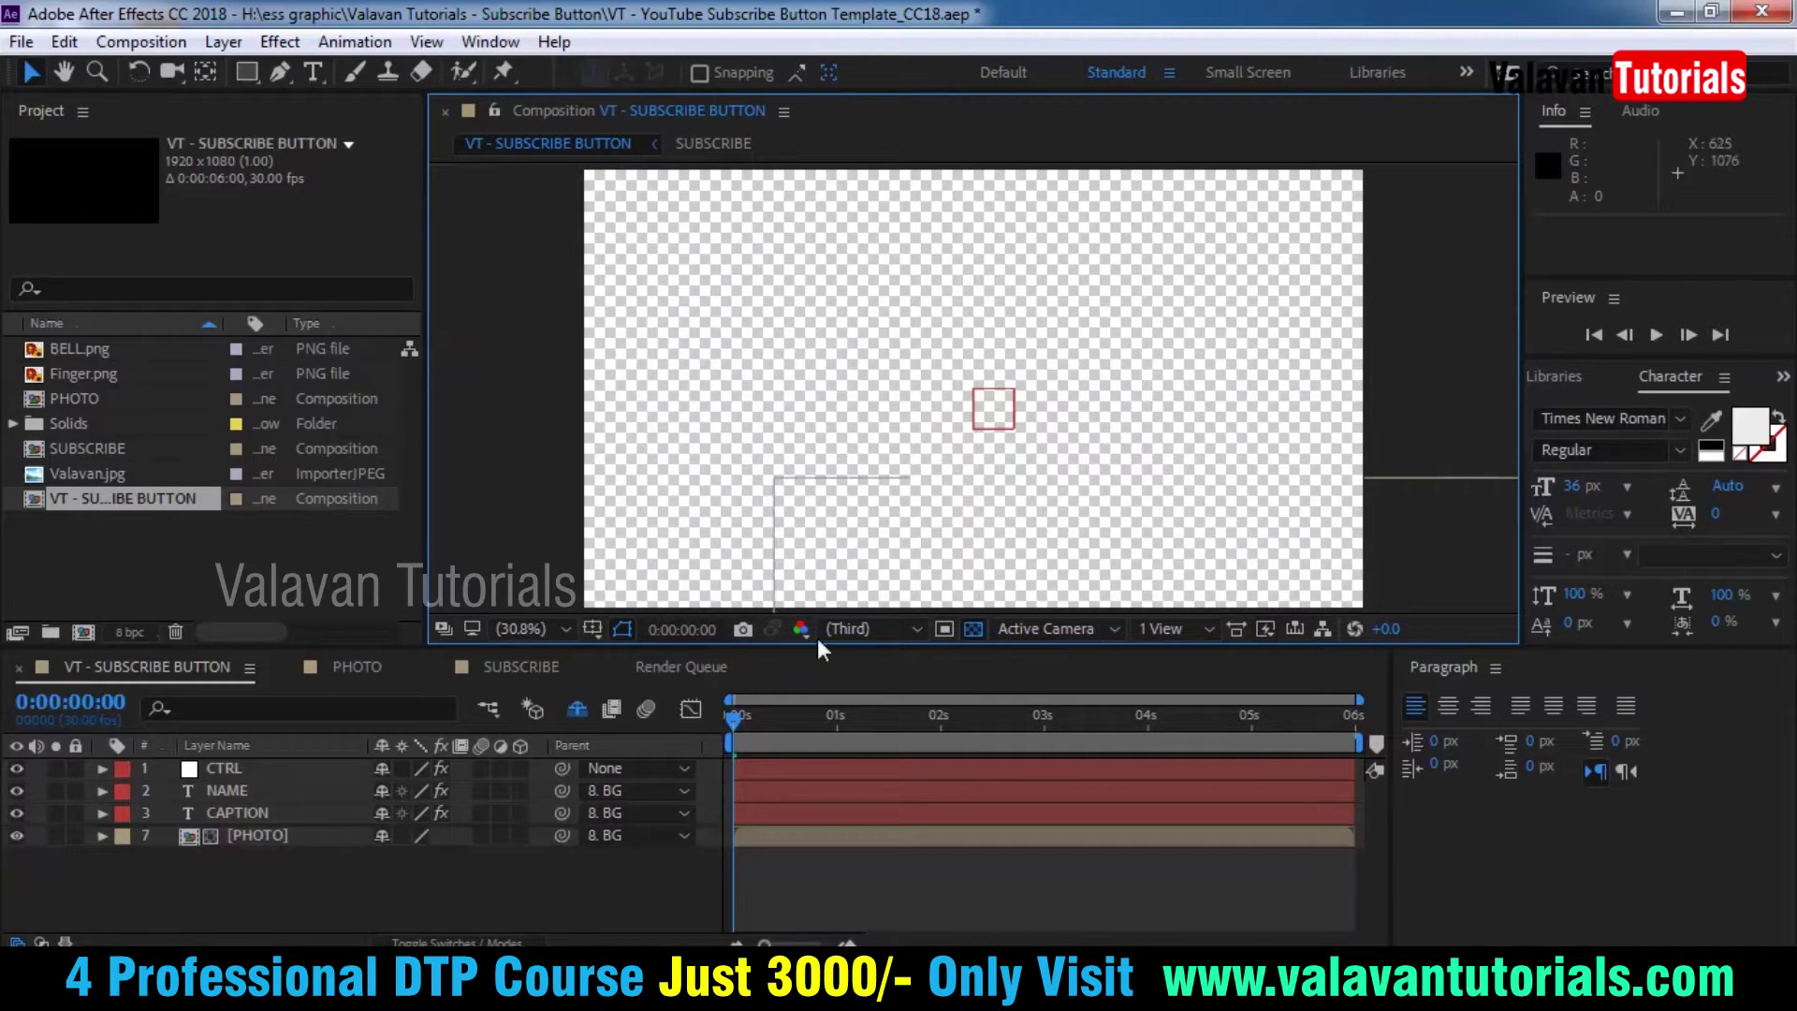
# - Scrub to the banner near 0:00:03:10, then preview the animation from the start
pyautogui.moveTo(735, 721); pyautogui.dragTo(1063, 721)
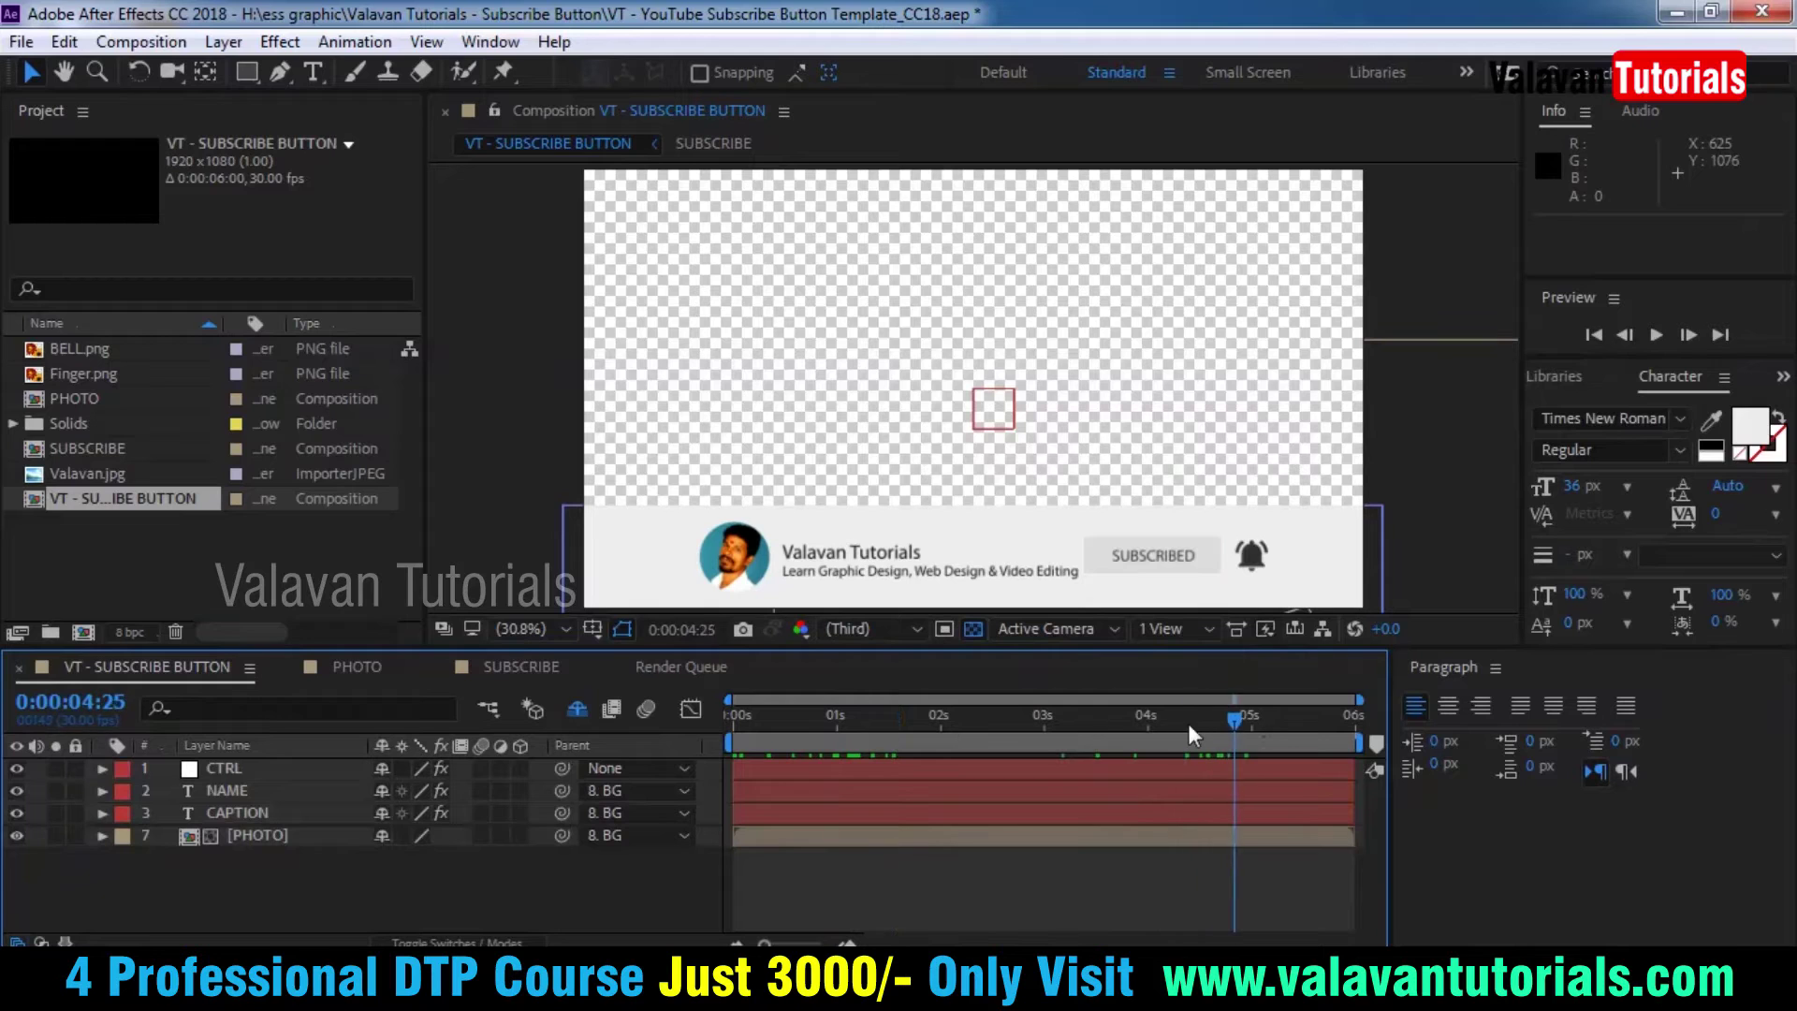
pyautogui.moveTo(1104, 721); pyautogui.dragTo(1079, 721)
pyautogui.press('Home')
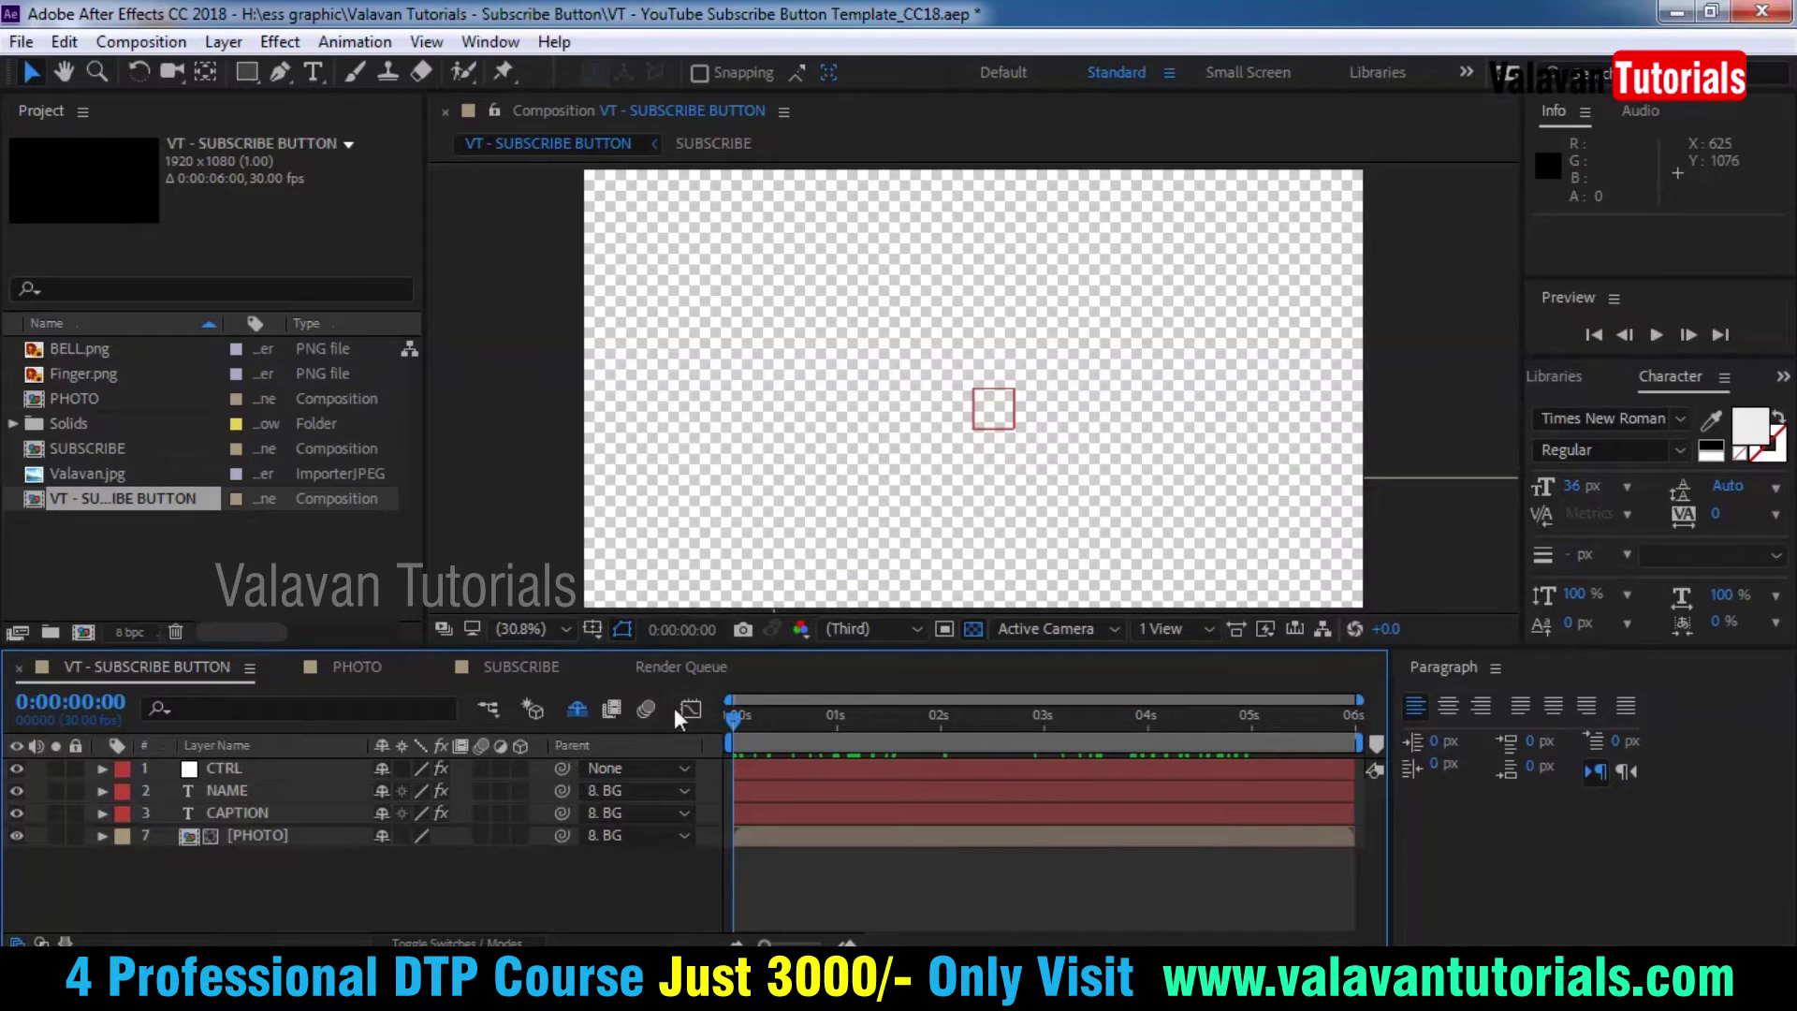
pyautogui.press('space')
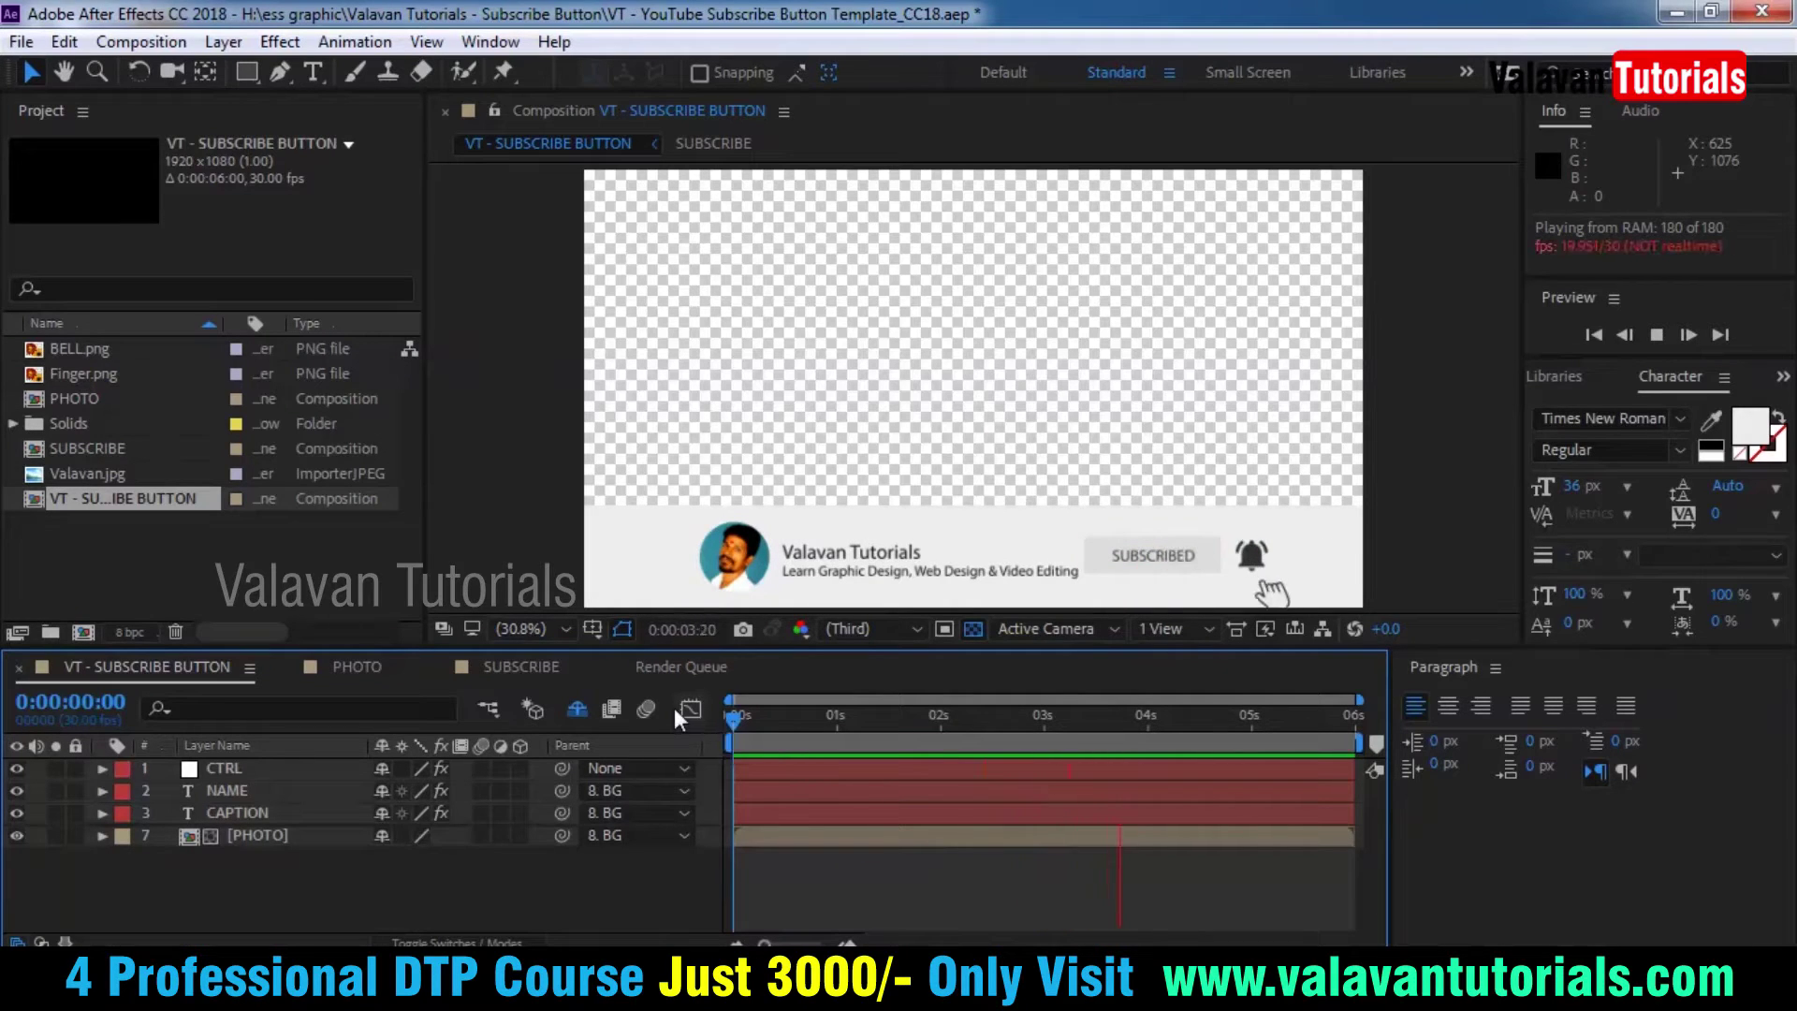
pyautogui.press('space')
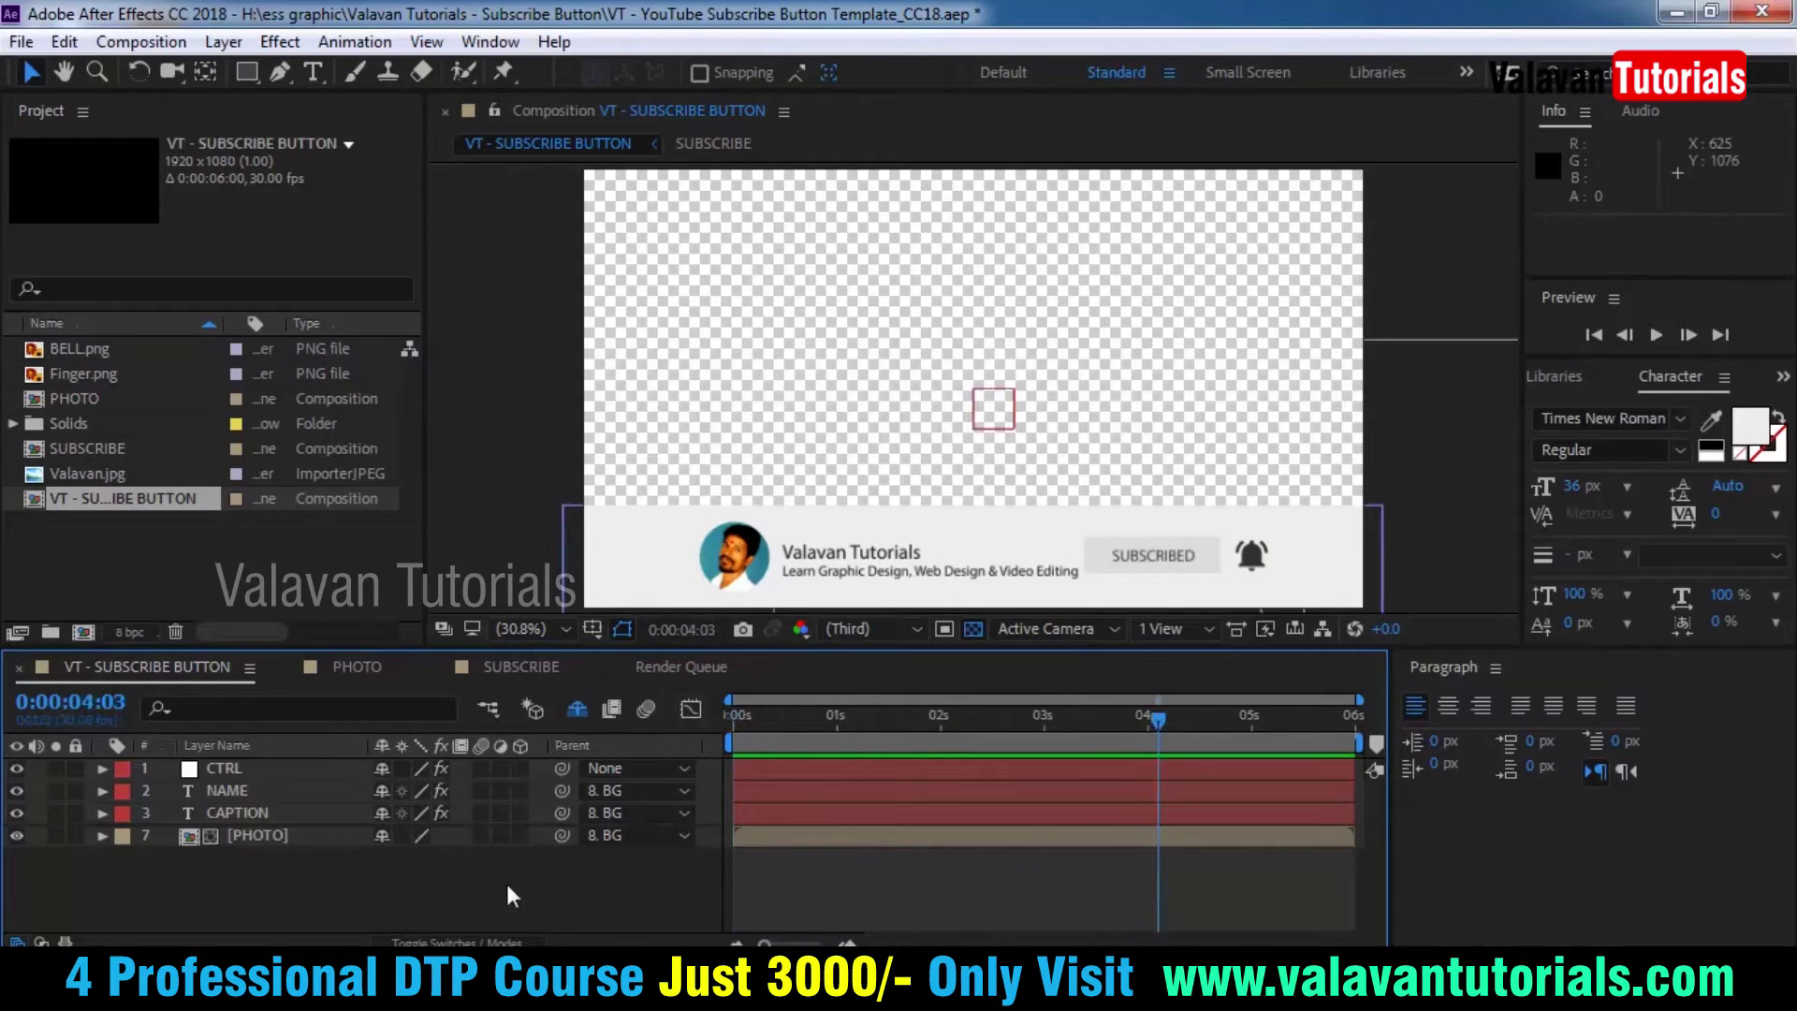
pyautogui.click(266, 835)
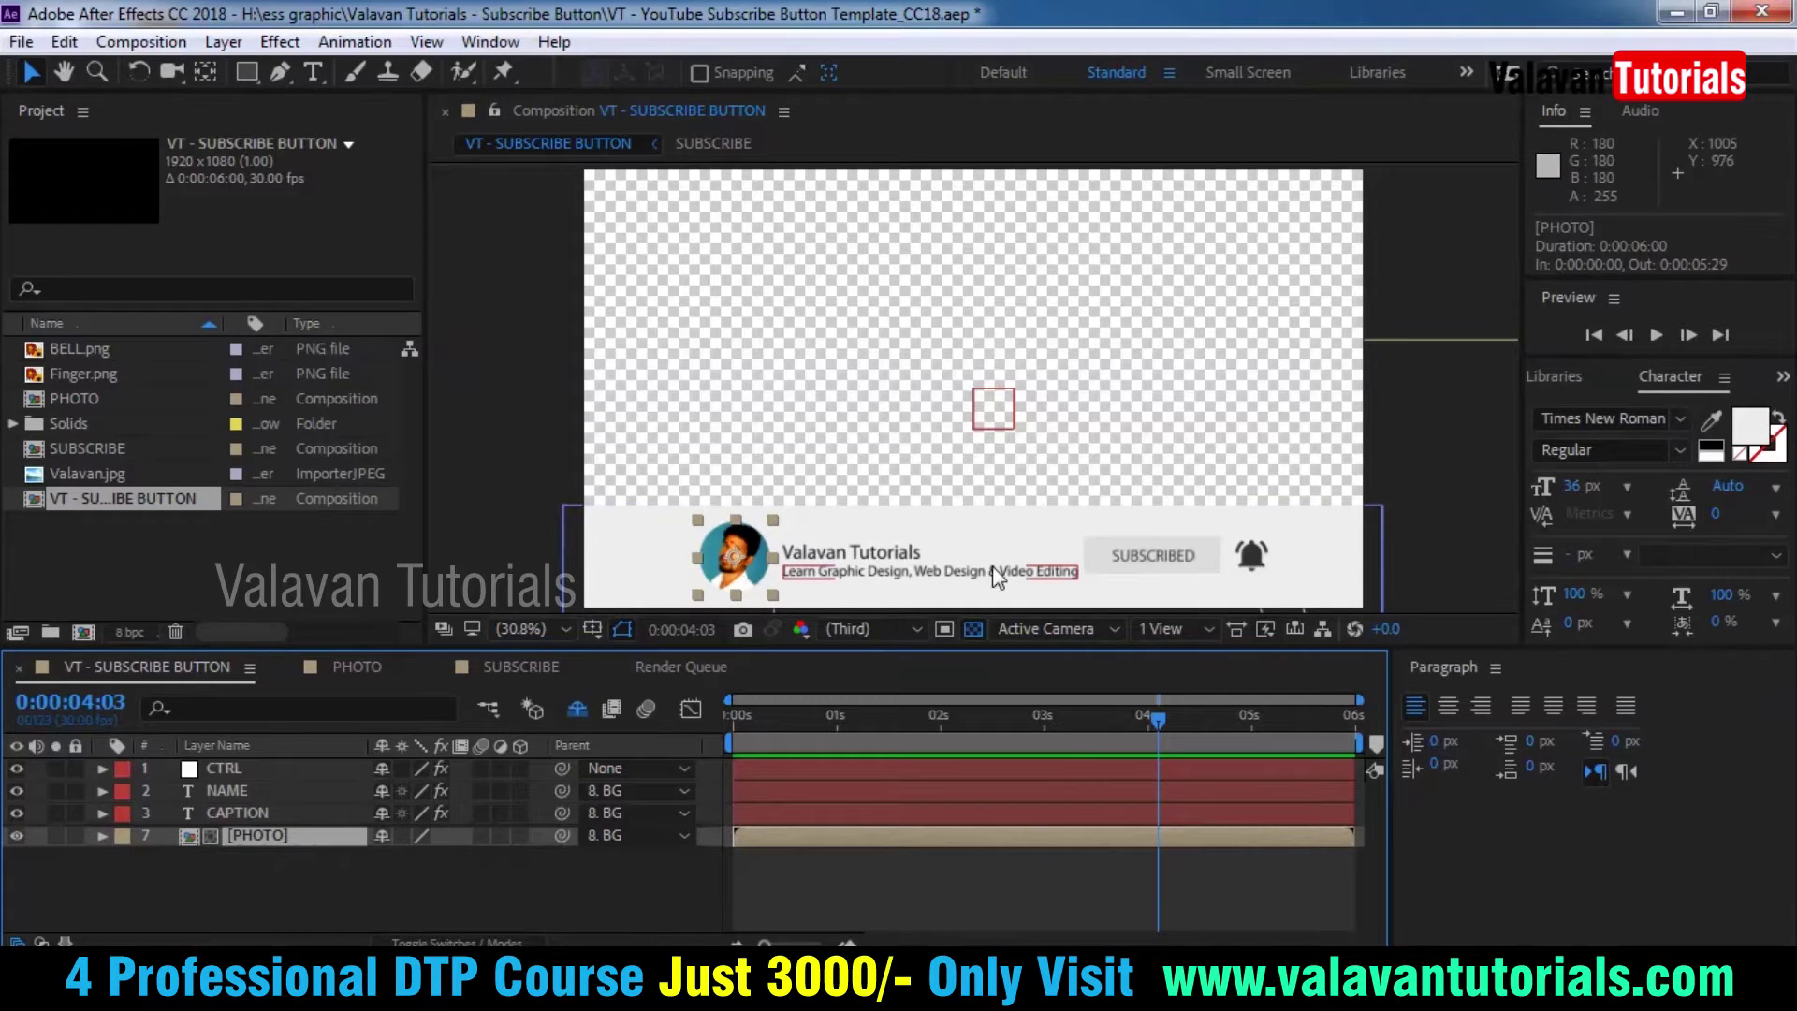
pyautogui.click(895, 554)
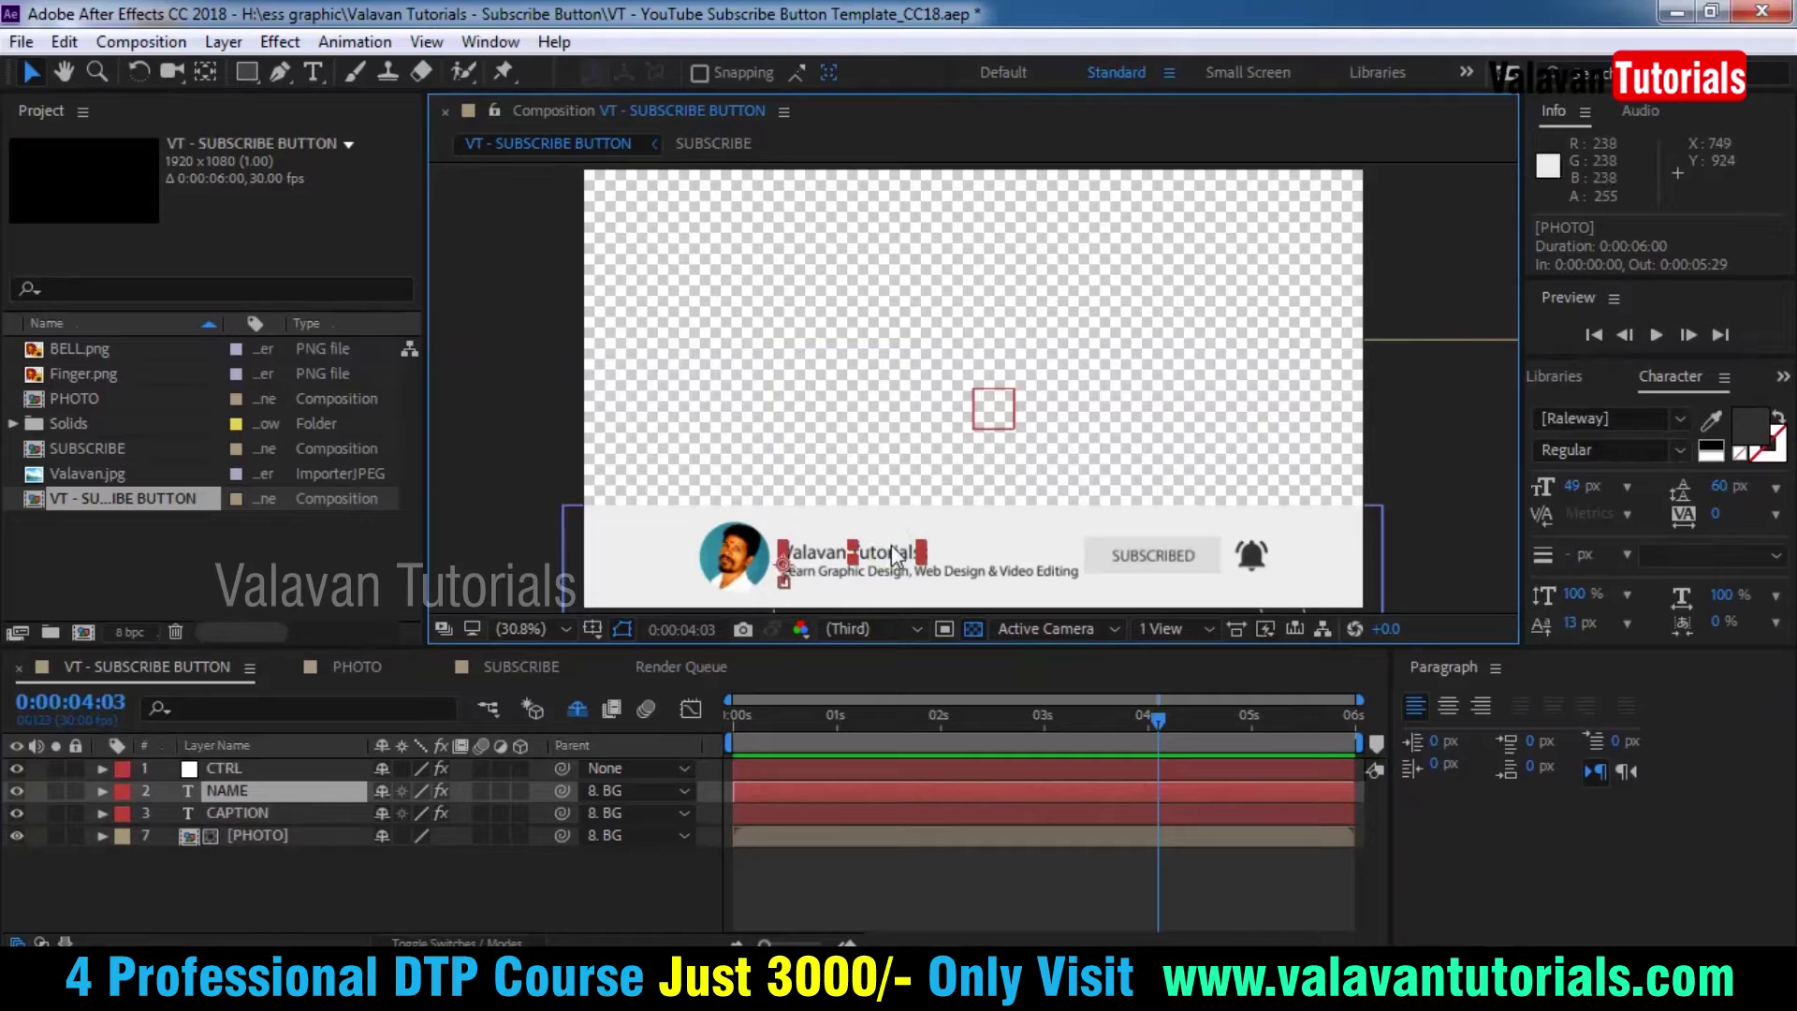
pyautogui.doubleClick(282, 790)
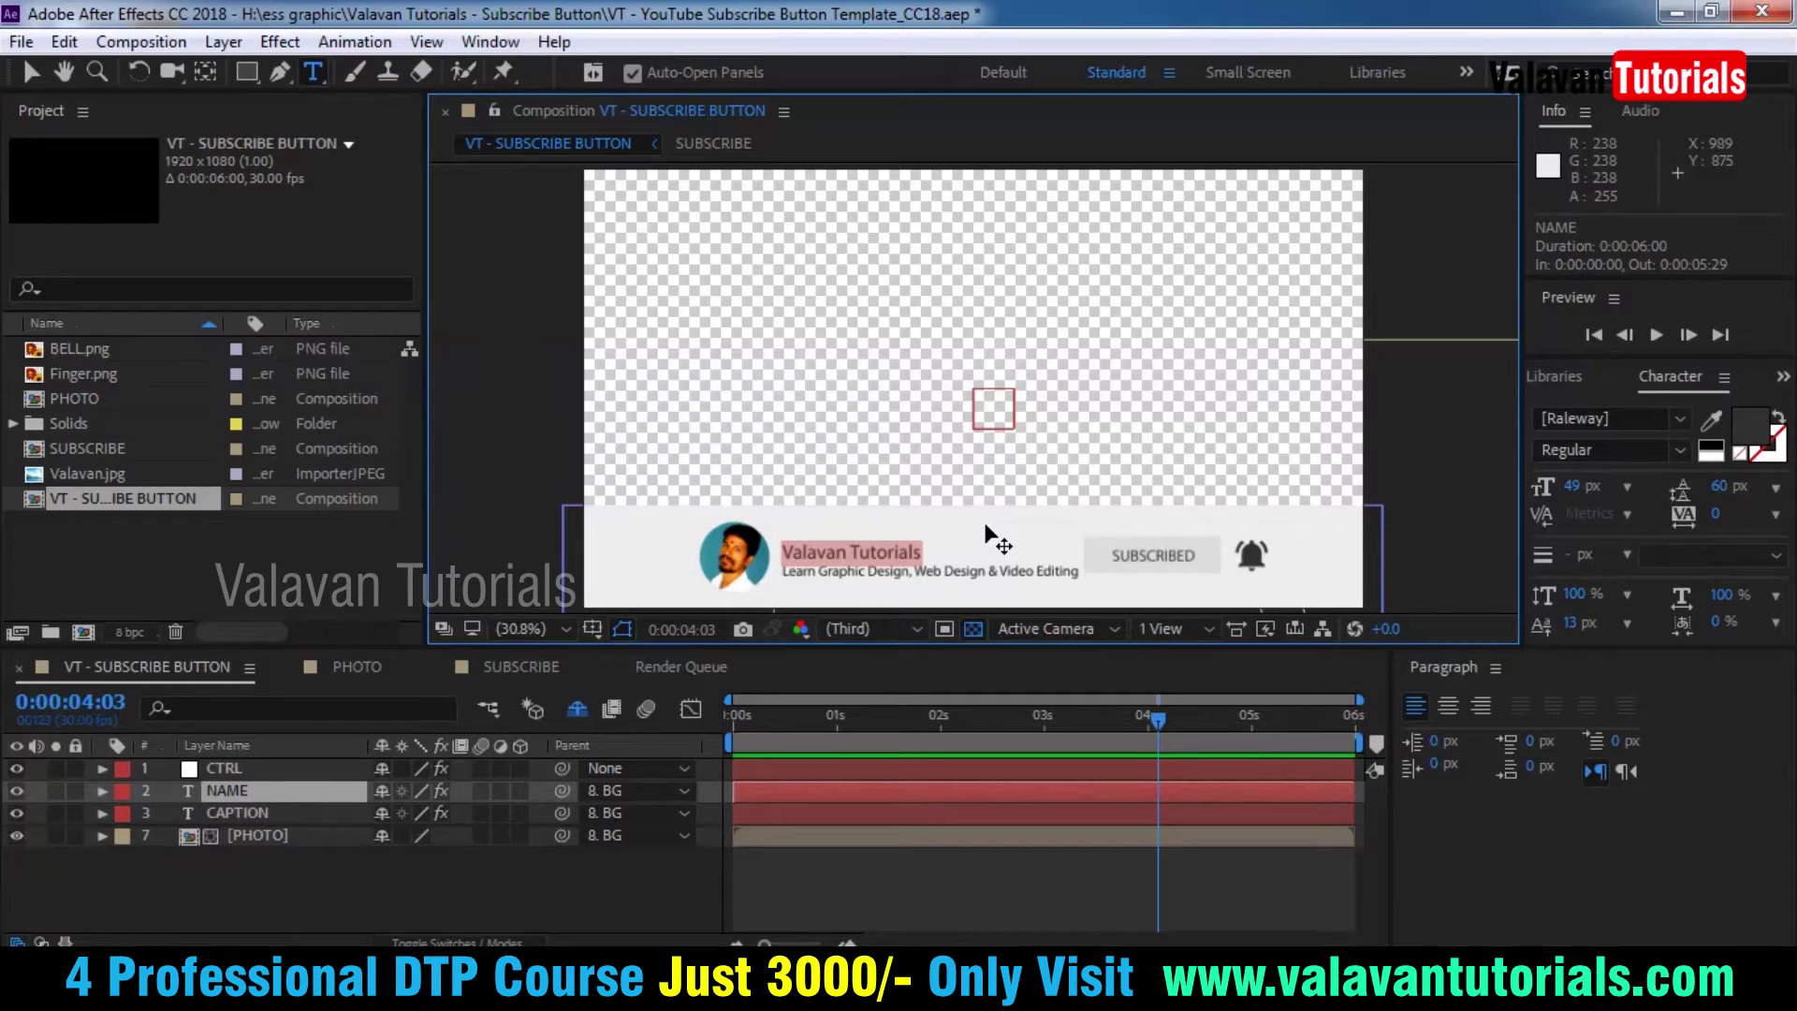
pyautogui.write('YouTube Cha')
pyautogui.press('BackSpace')
pyautogui.write('ennal')
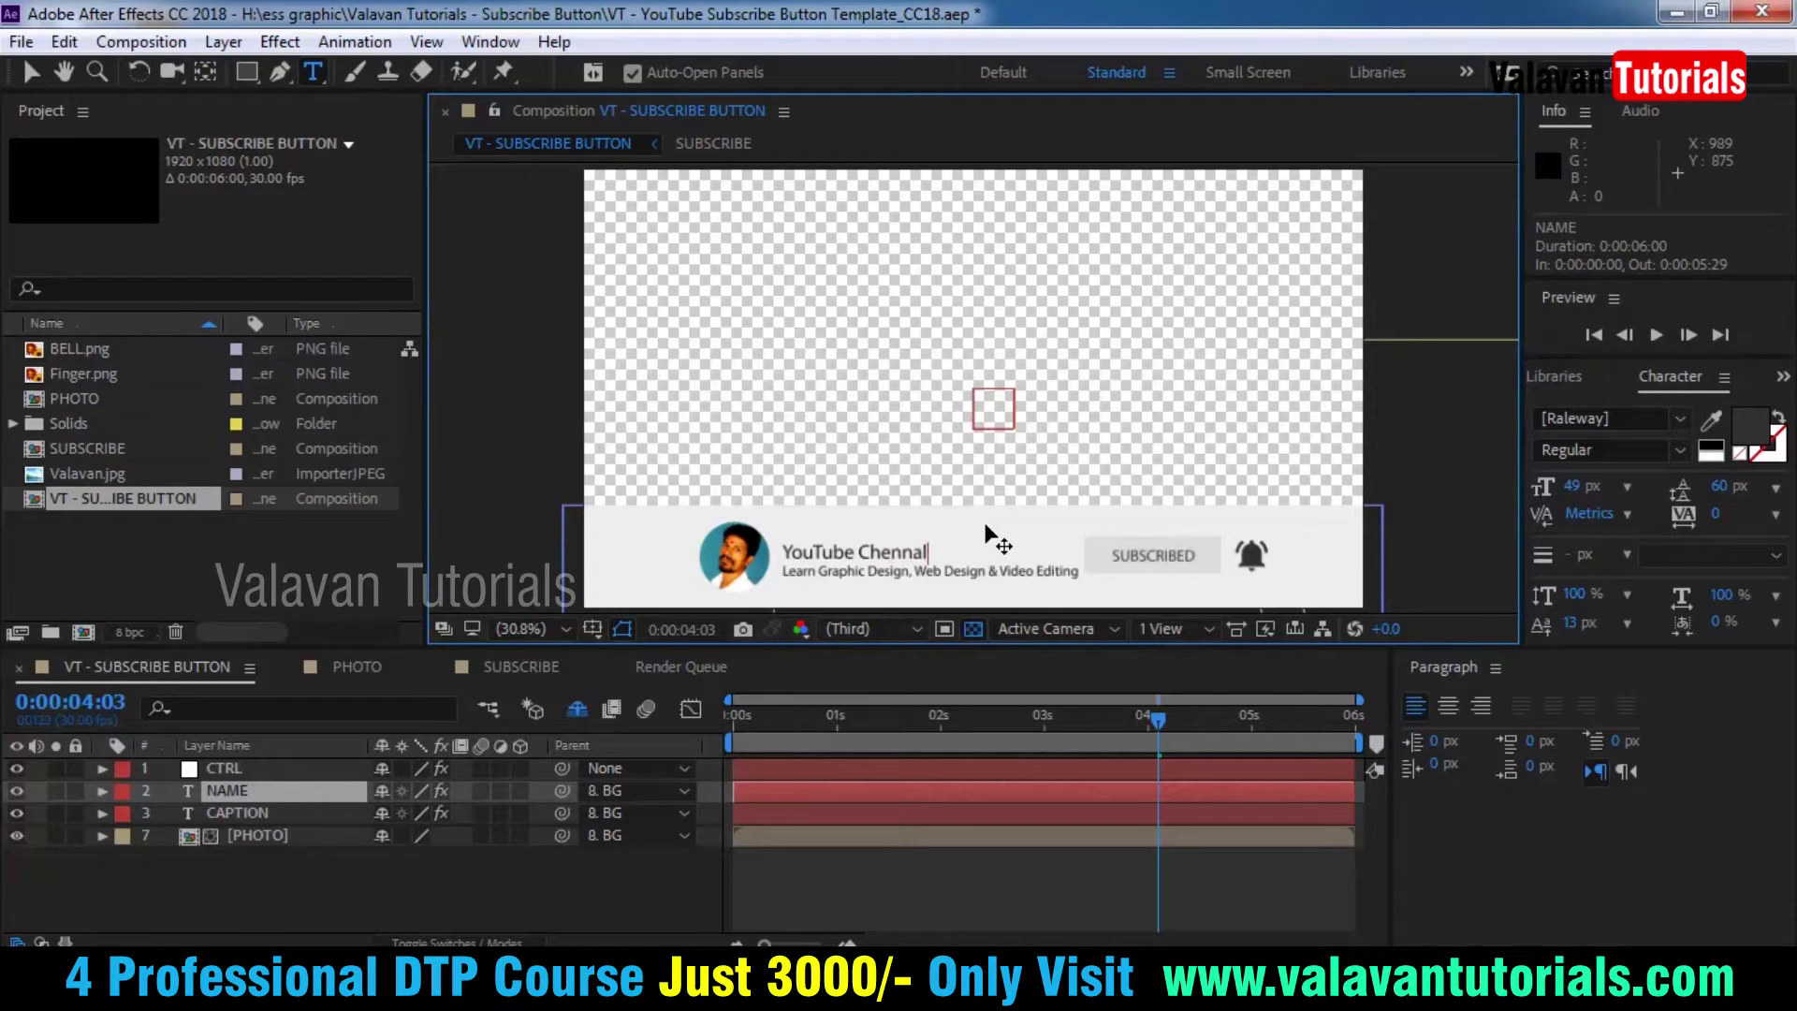
pyautogui.doubleClick(254, 814)
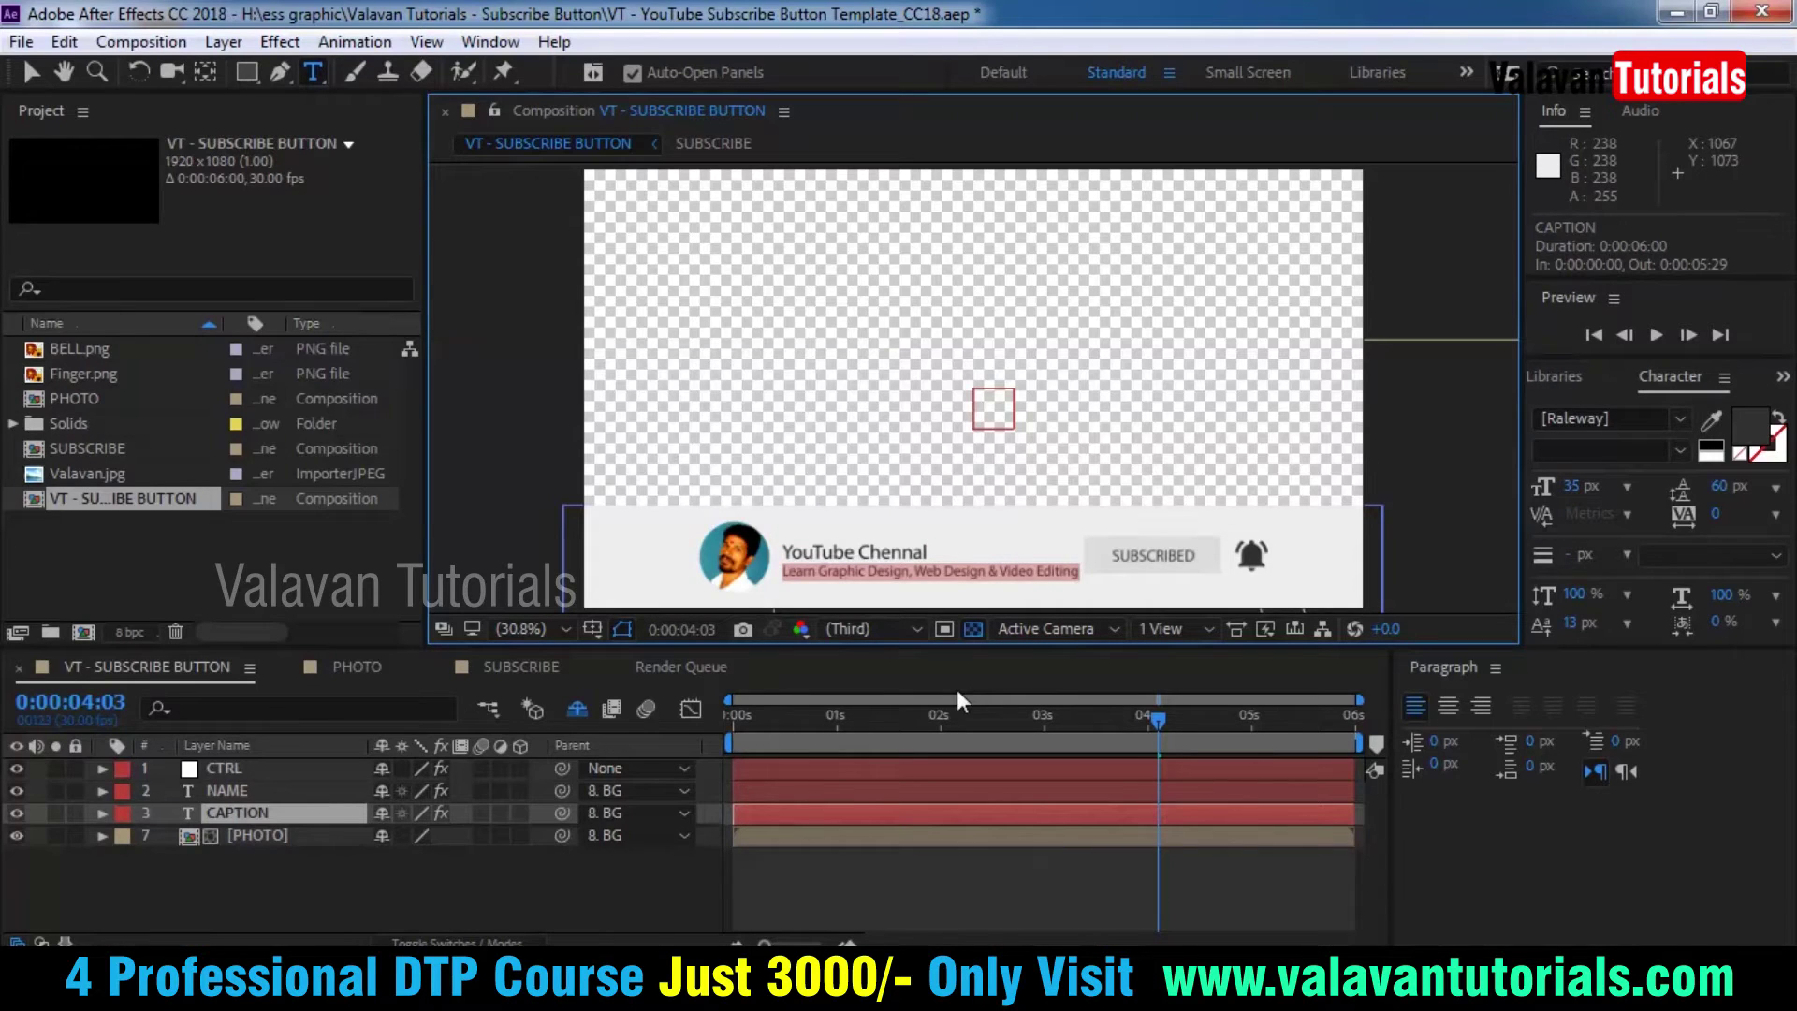
pyautogui.press('Escape')
pyautogui.hotkey('ctrl', 'Up')
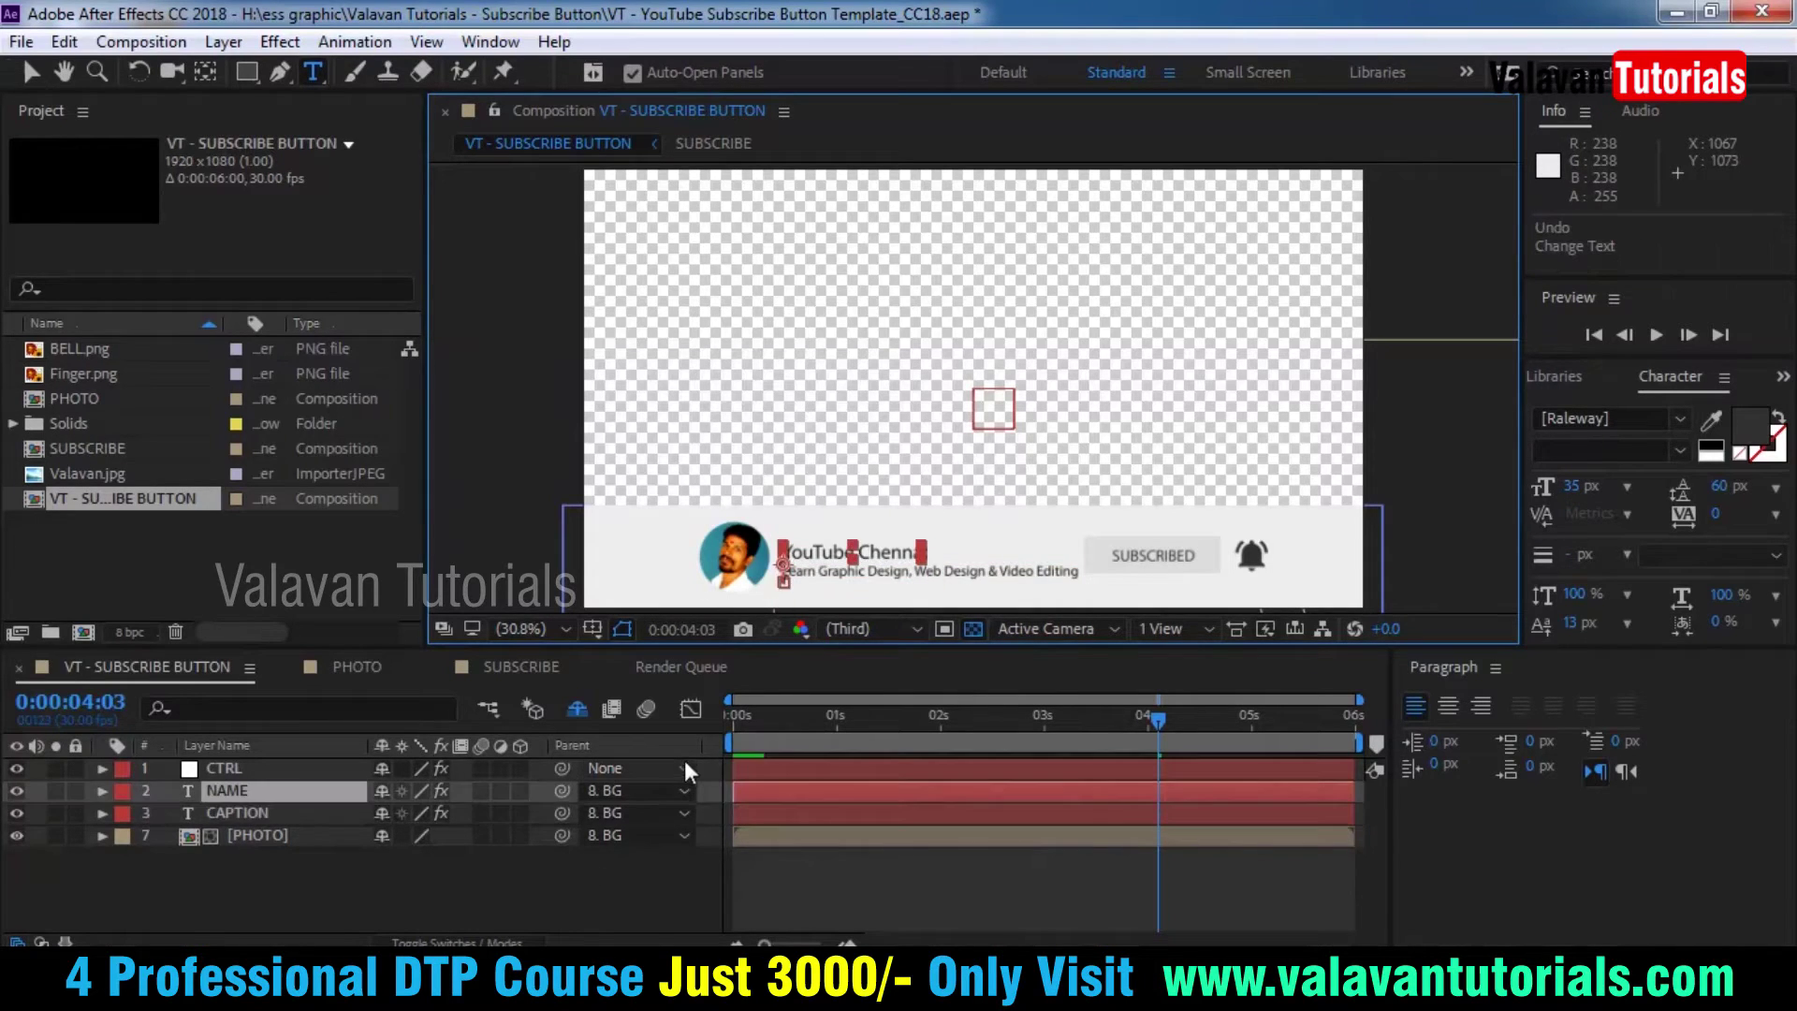
pyautogui.click(644, 856)
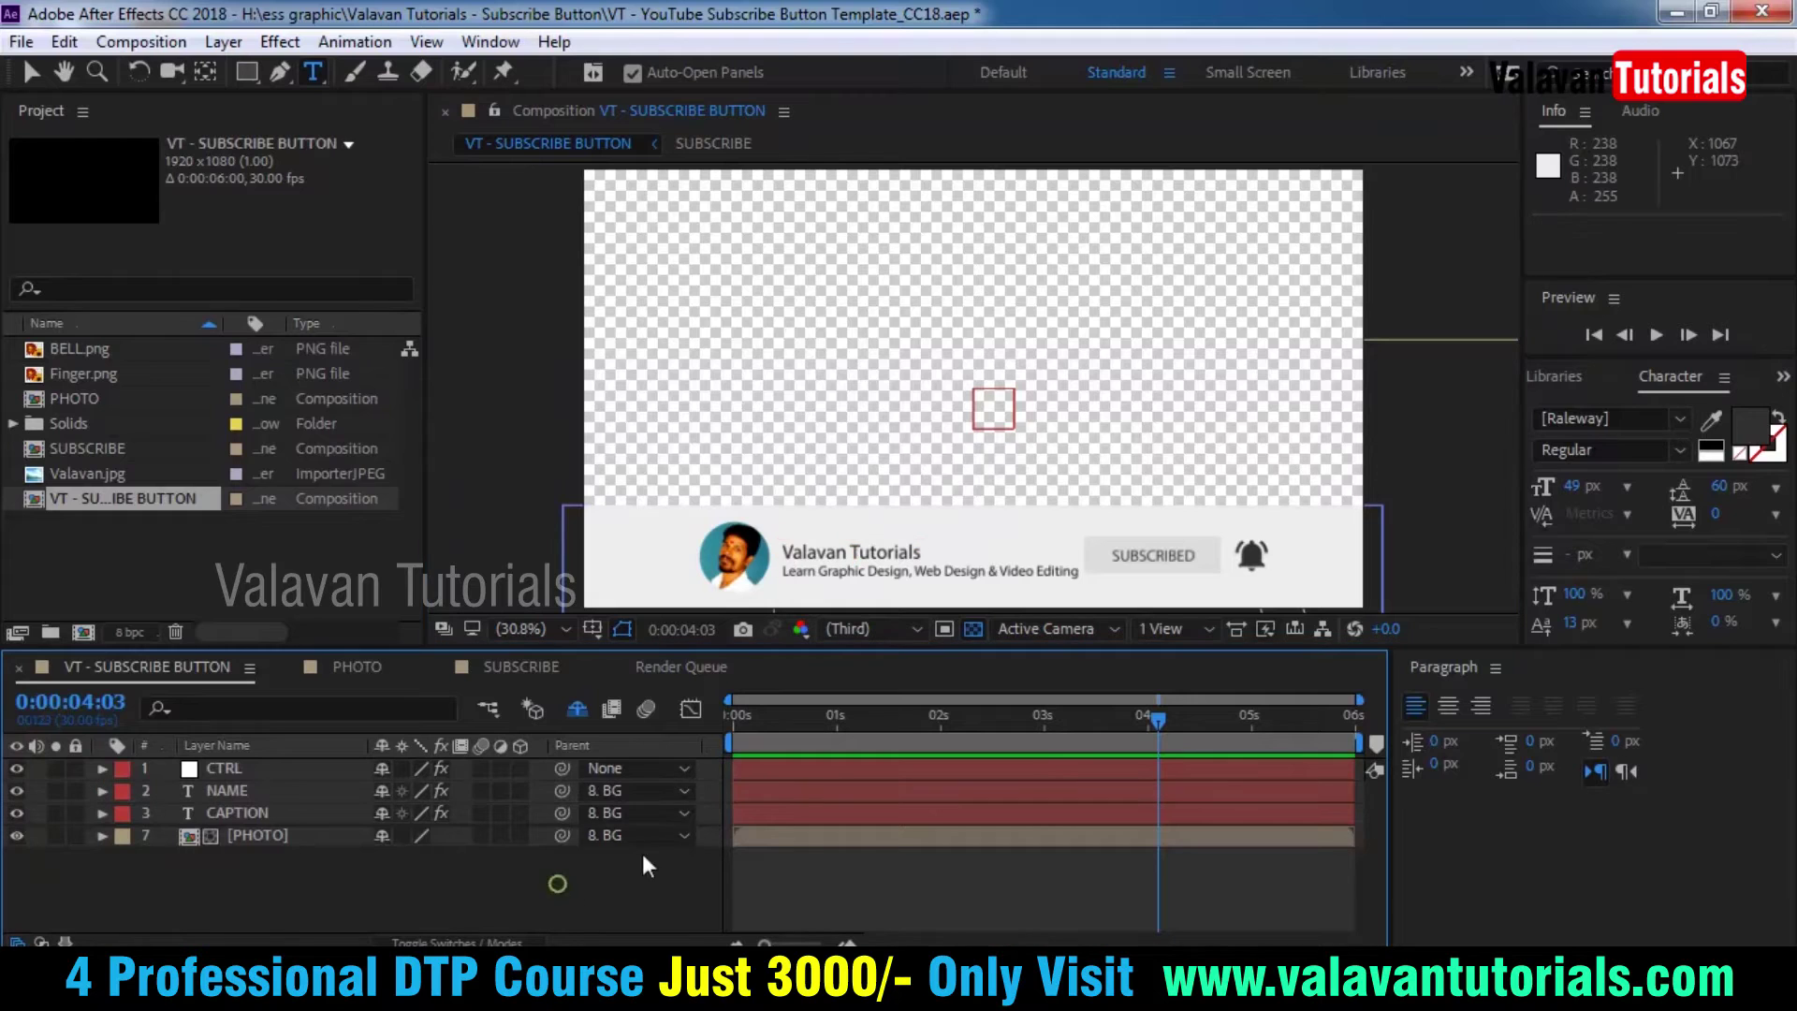
# - Add VT - SUBSCRIBE BUTTON to the Render Queue, outputting VT - SUBSCRIBE BUTTON.avi to the Desktop
pyautogui.click(140, 41)
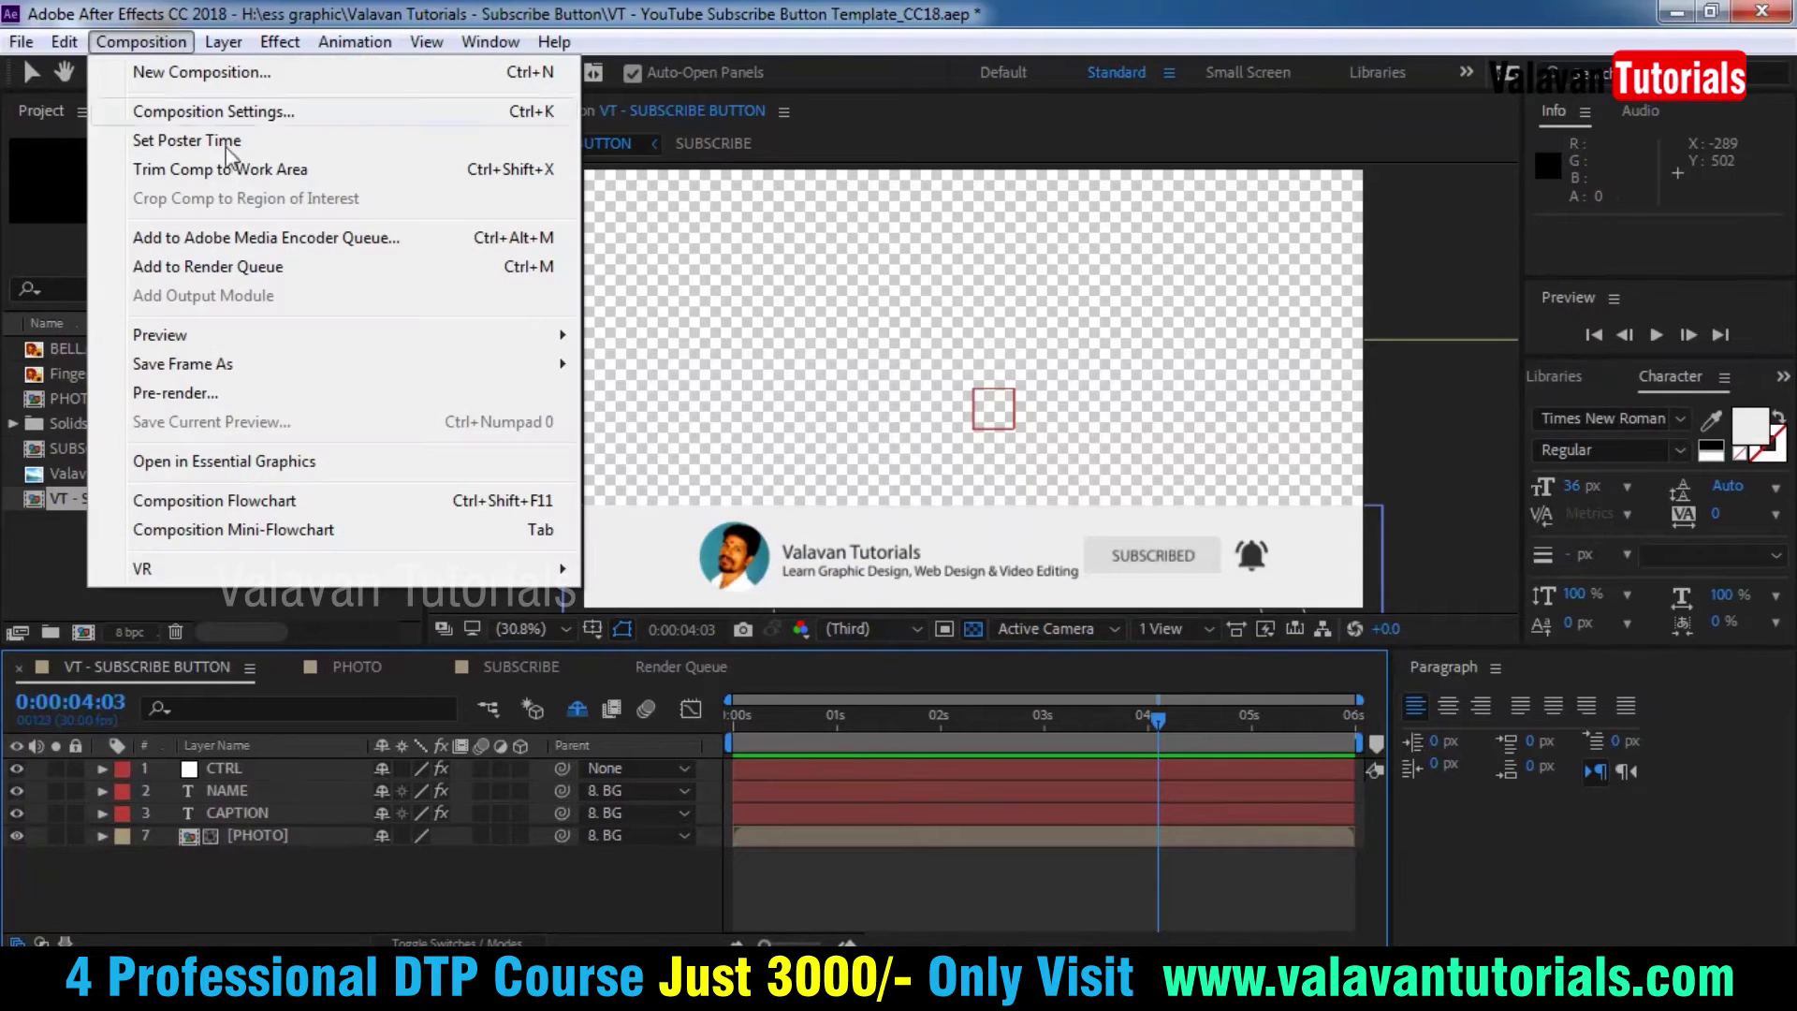
pyautogui.click(262, 268)
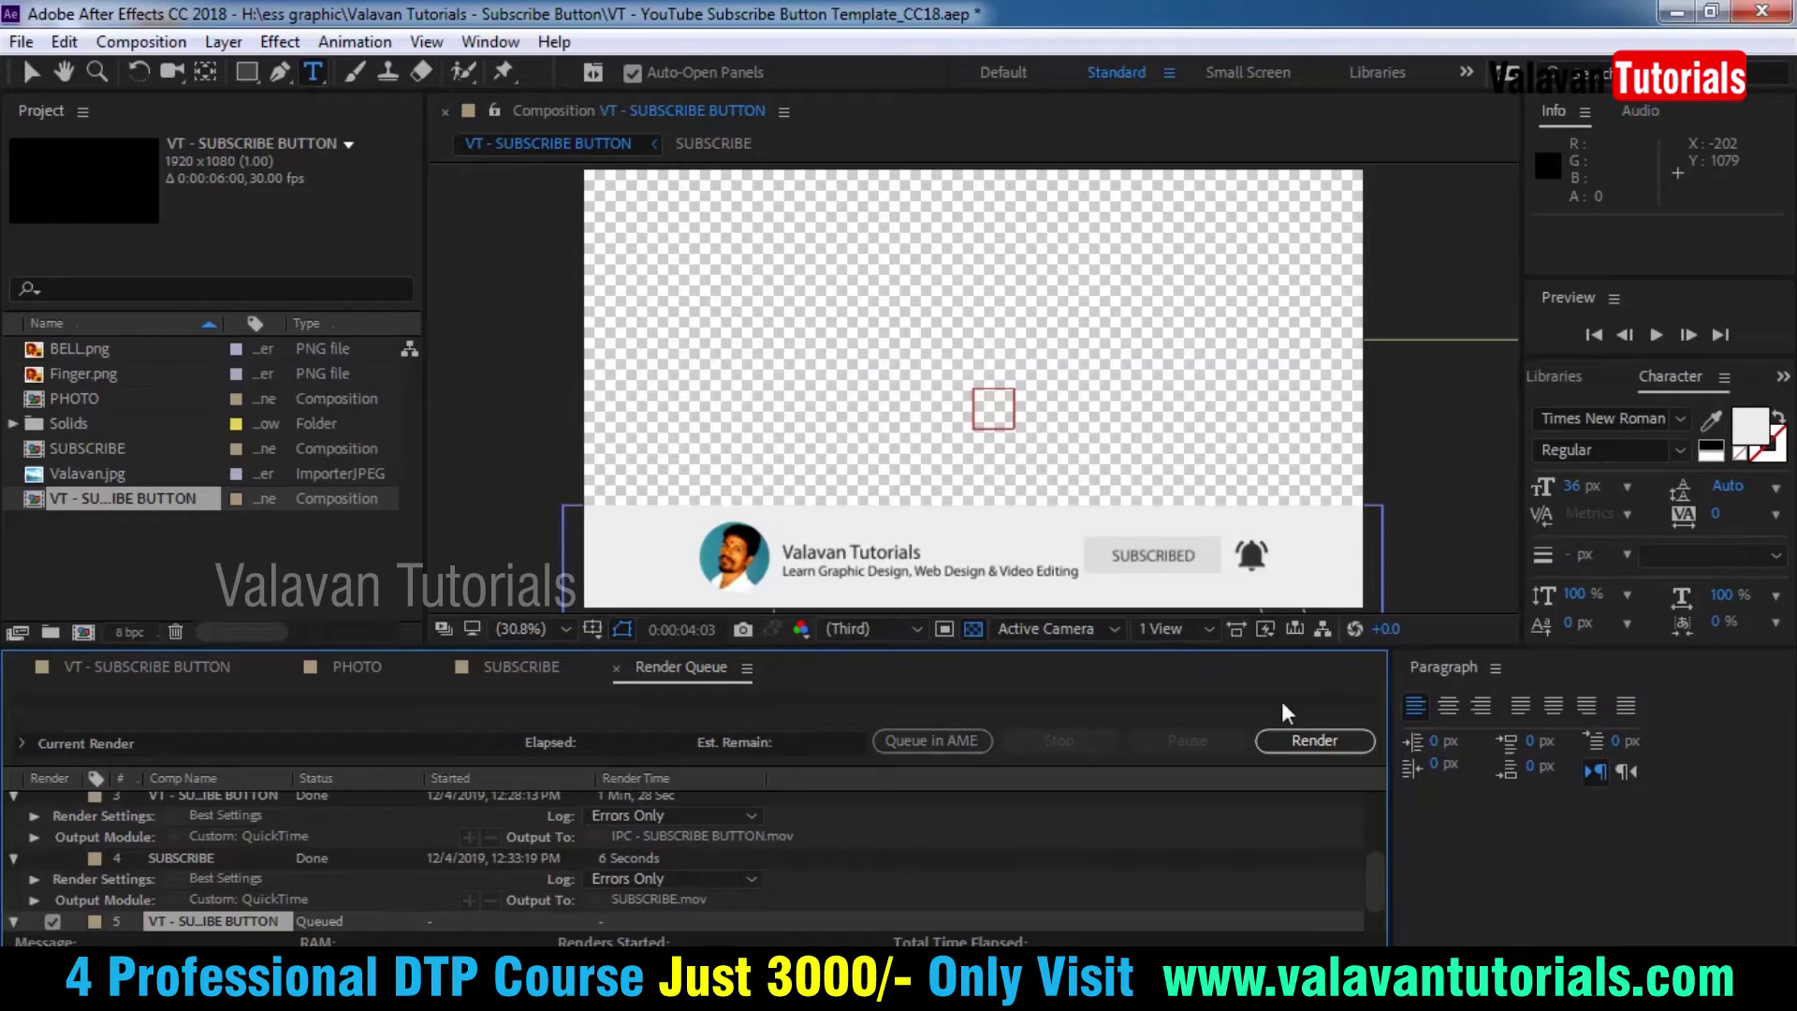
pyautogui.scroll(-1, 1365, 874)
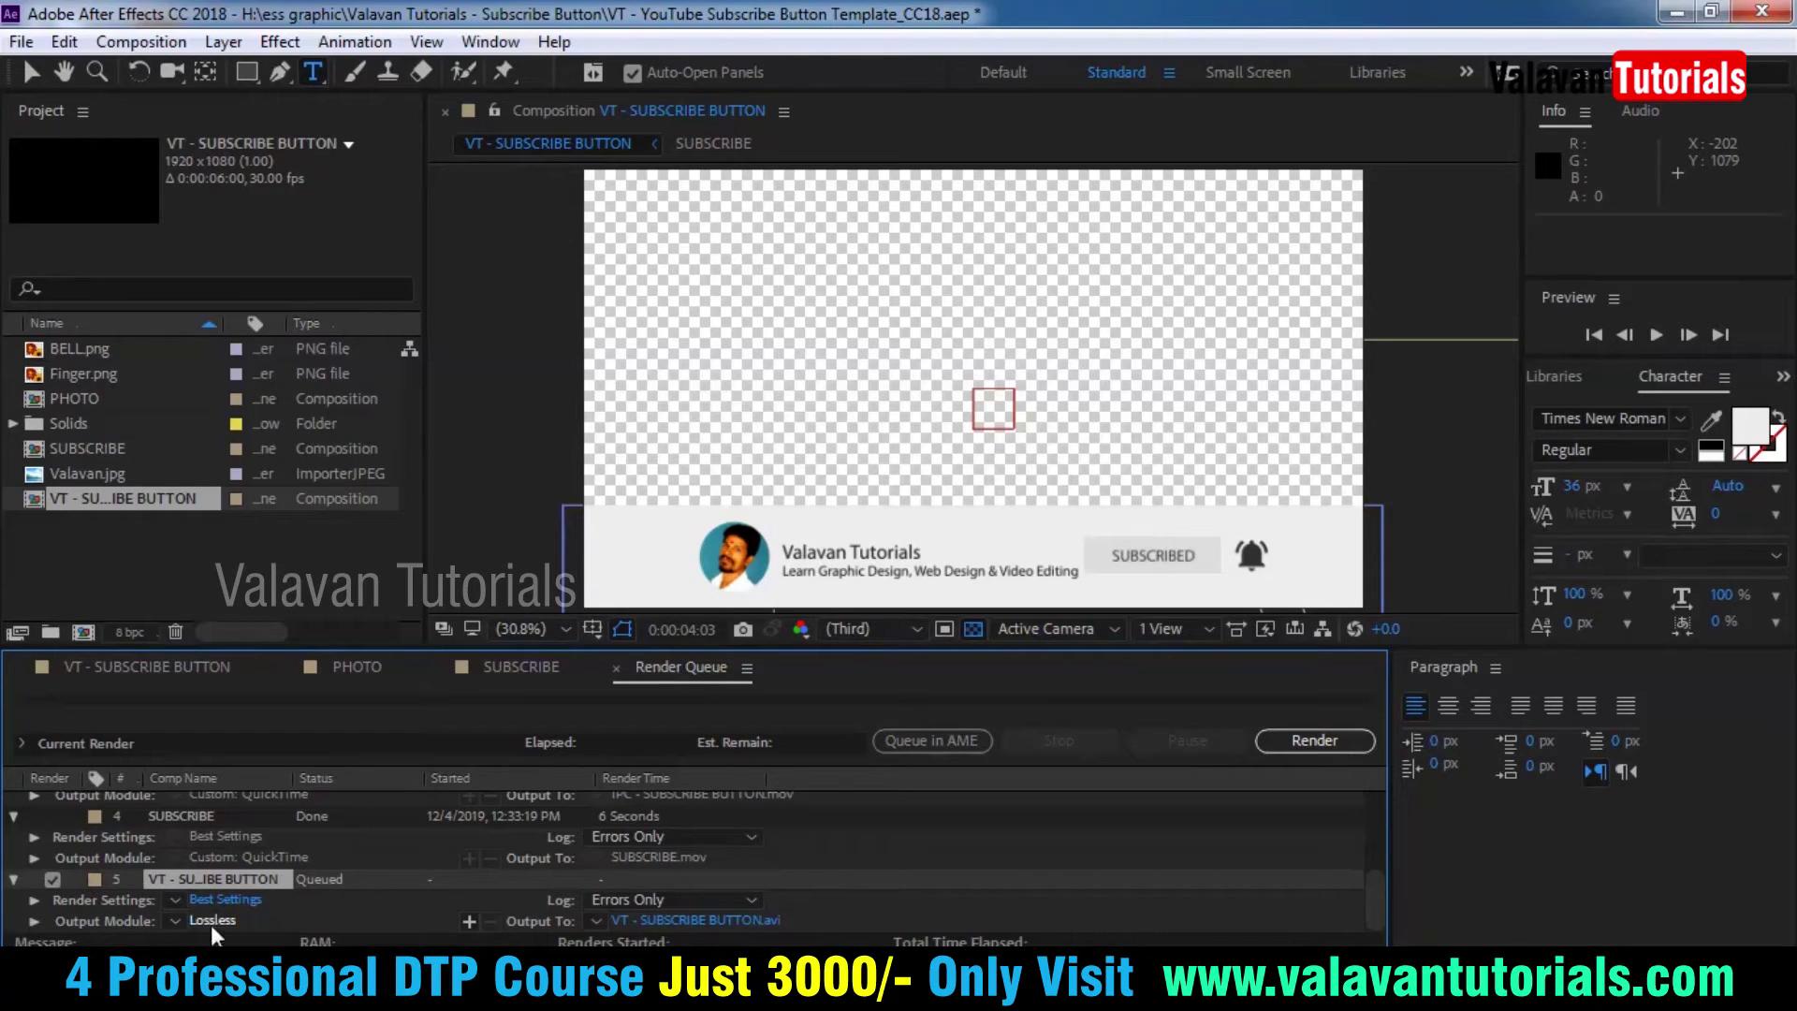
pyautogui.click(725, 922)
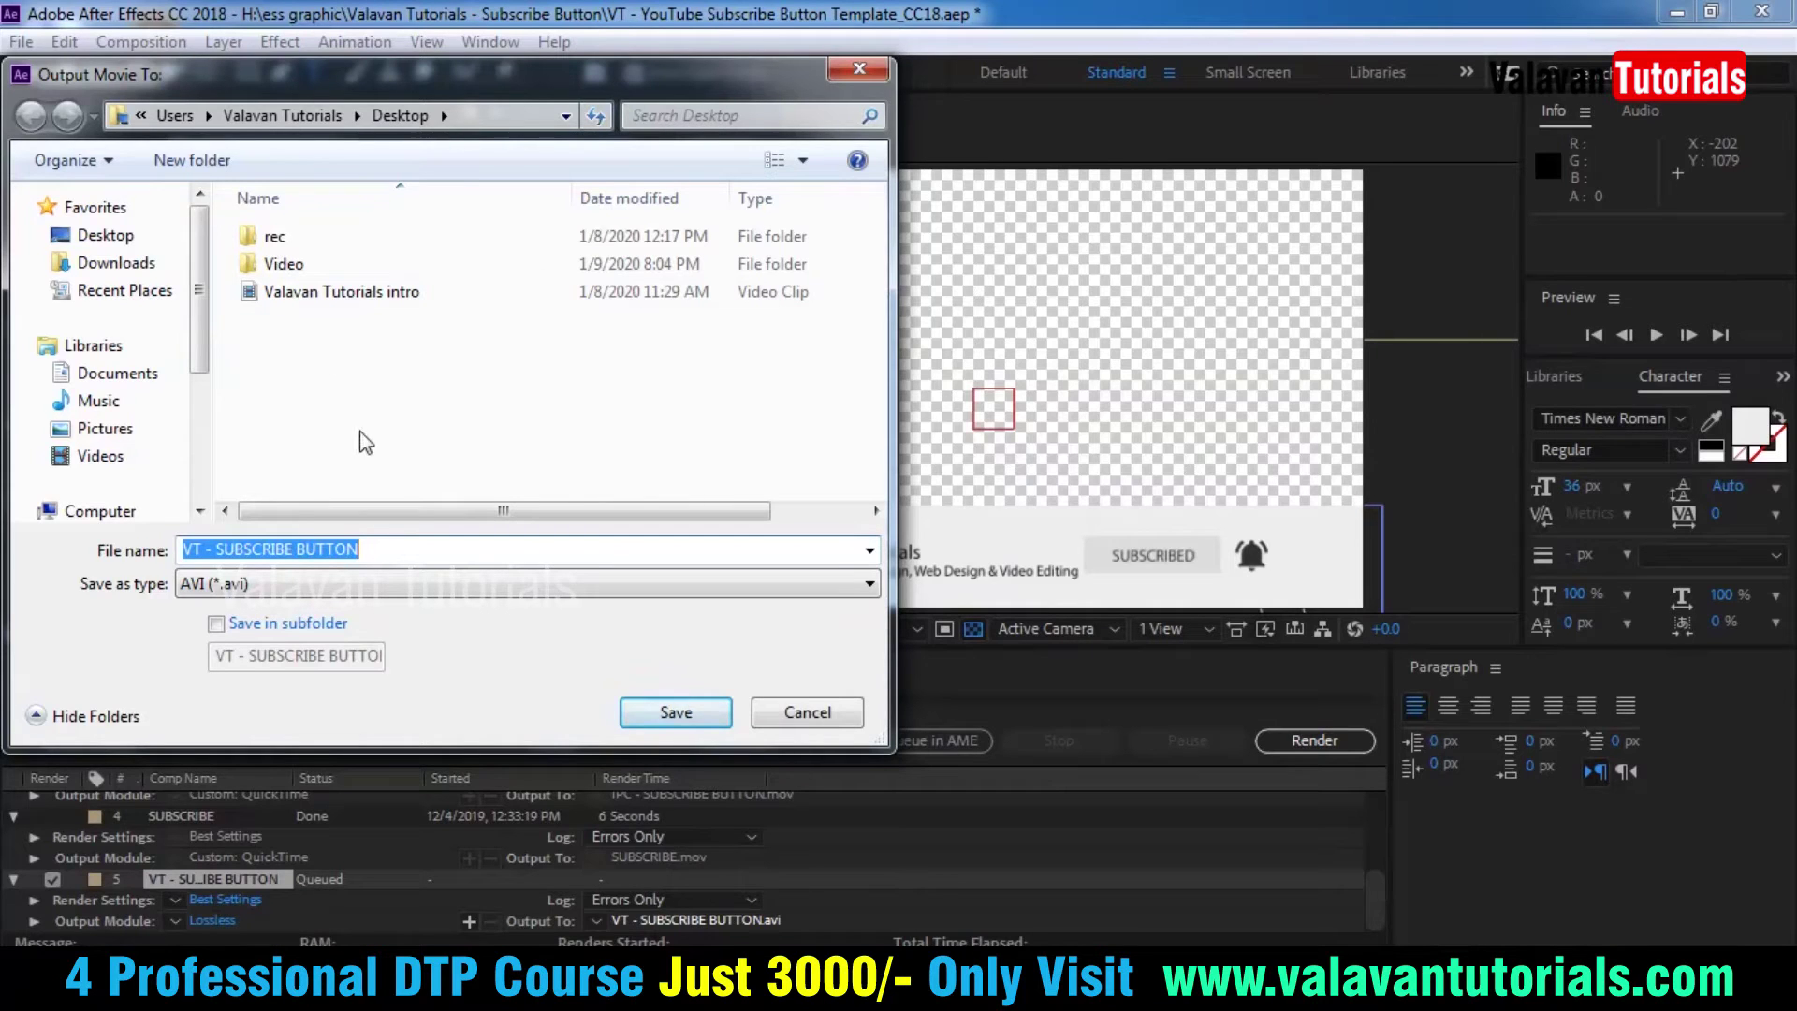
pyautogui.click(682, 714)
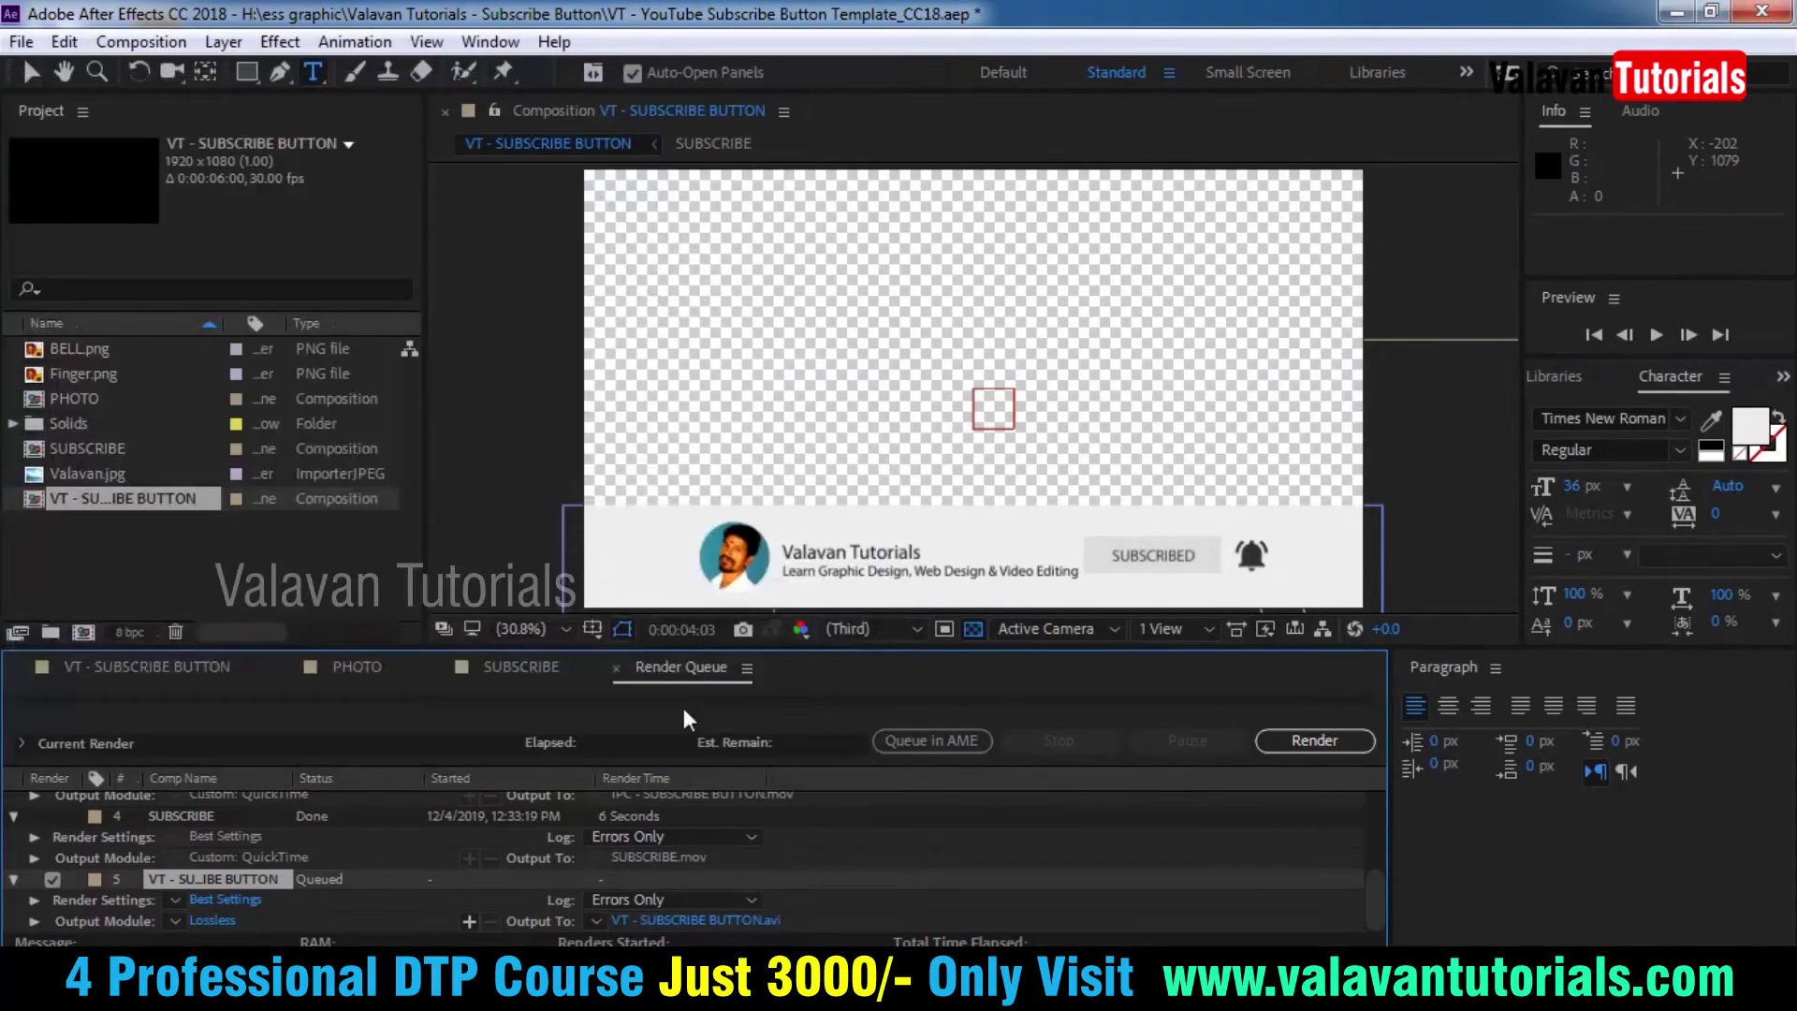
pyautogui.click(222, 921)
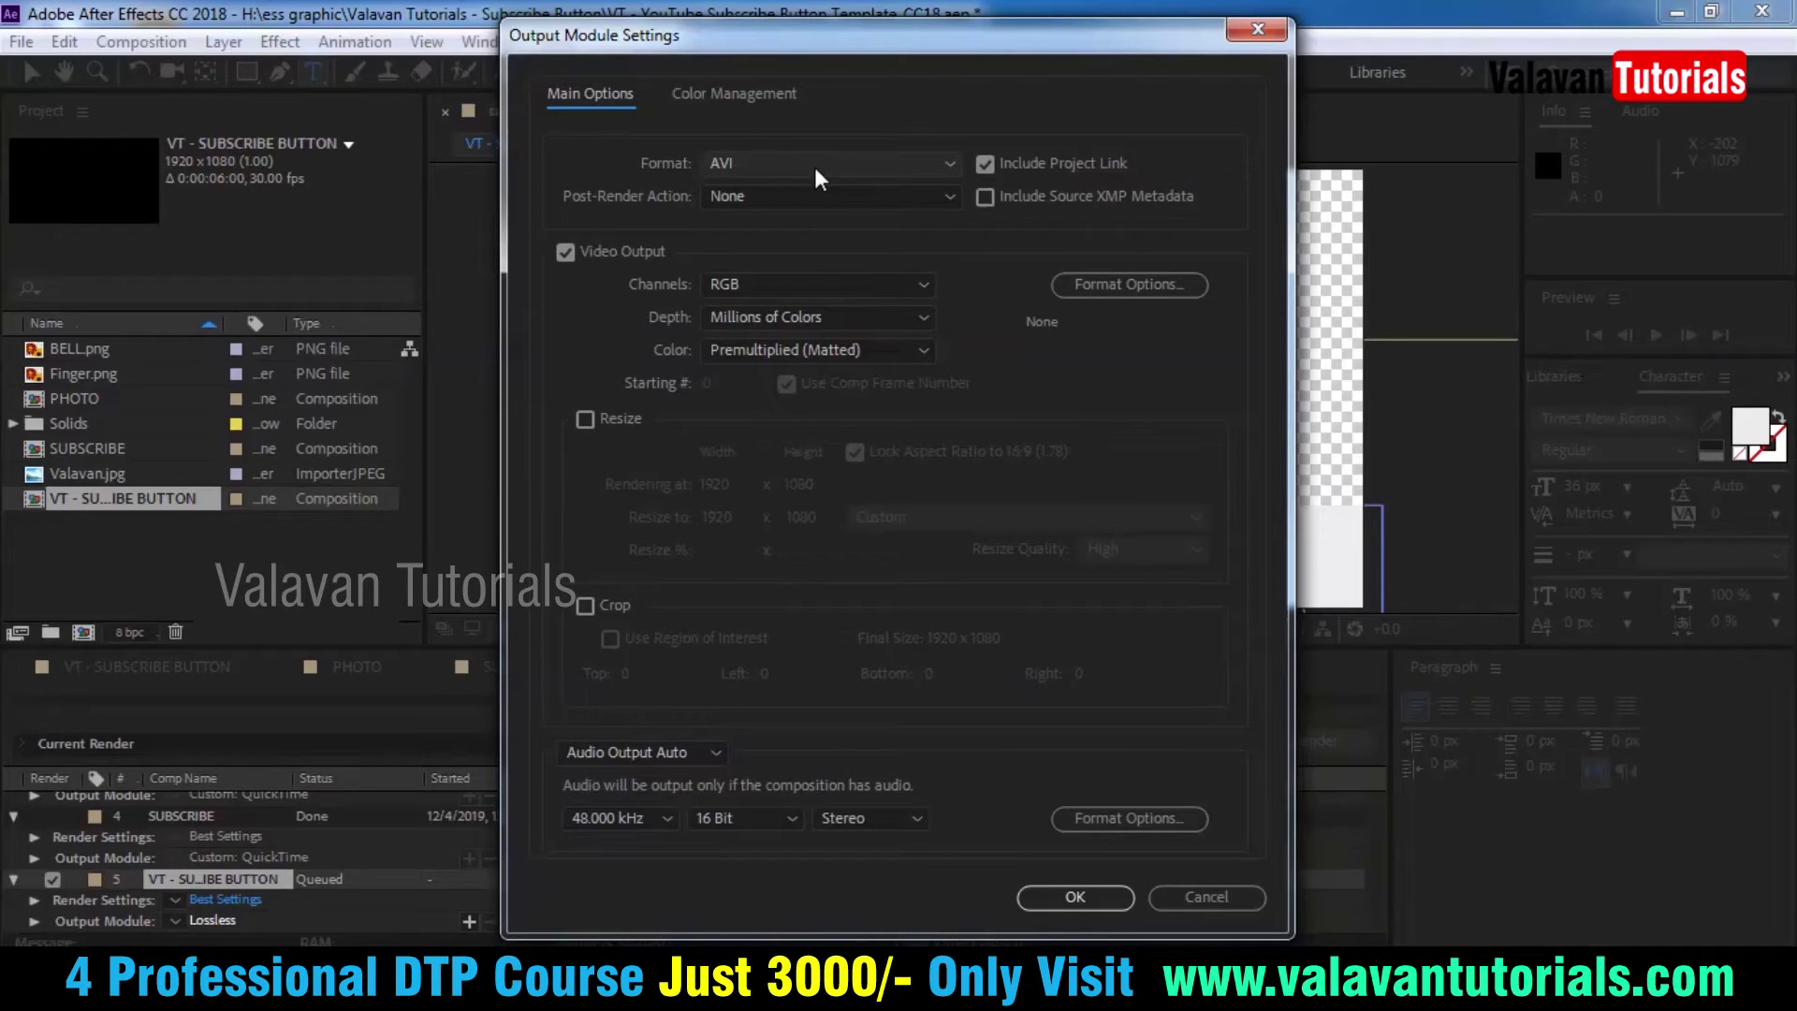
# - Set output Channels to RGB + Alpha with Premultiplied (Matted) colour, then start the render
pyautogui.click(847, 286)
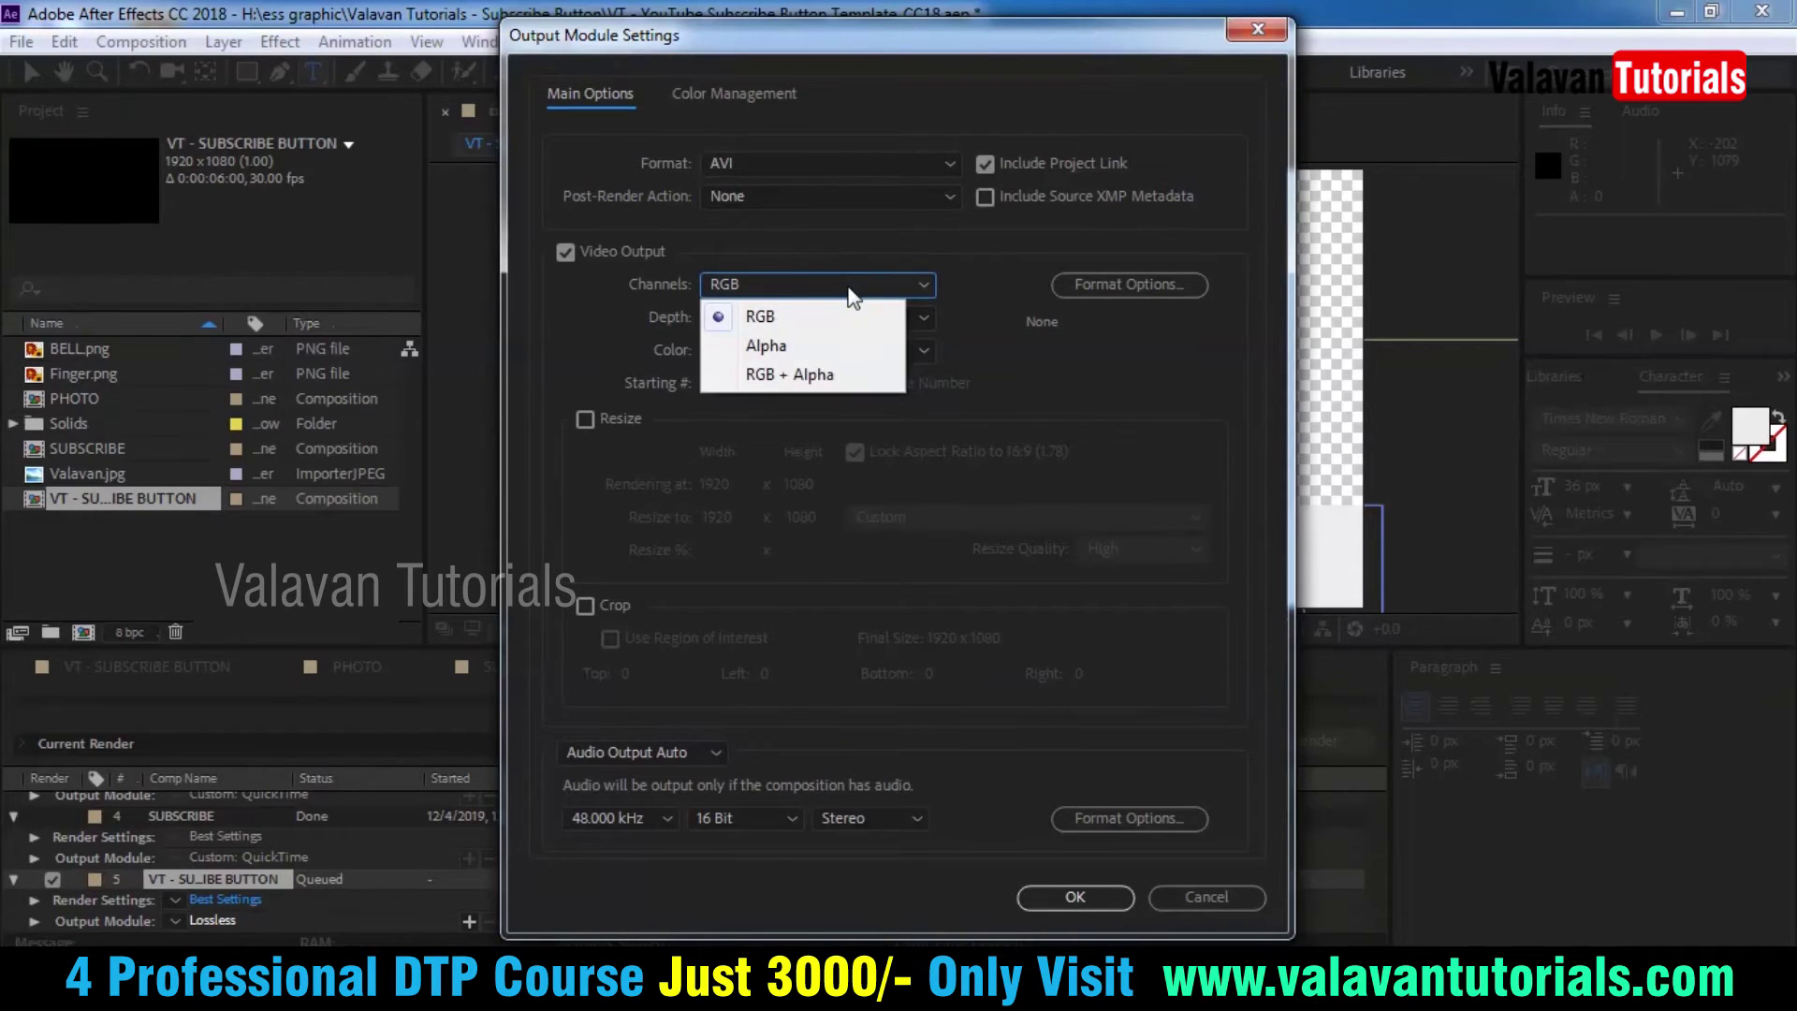
pyautogui.click(835, 375)
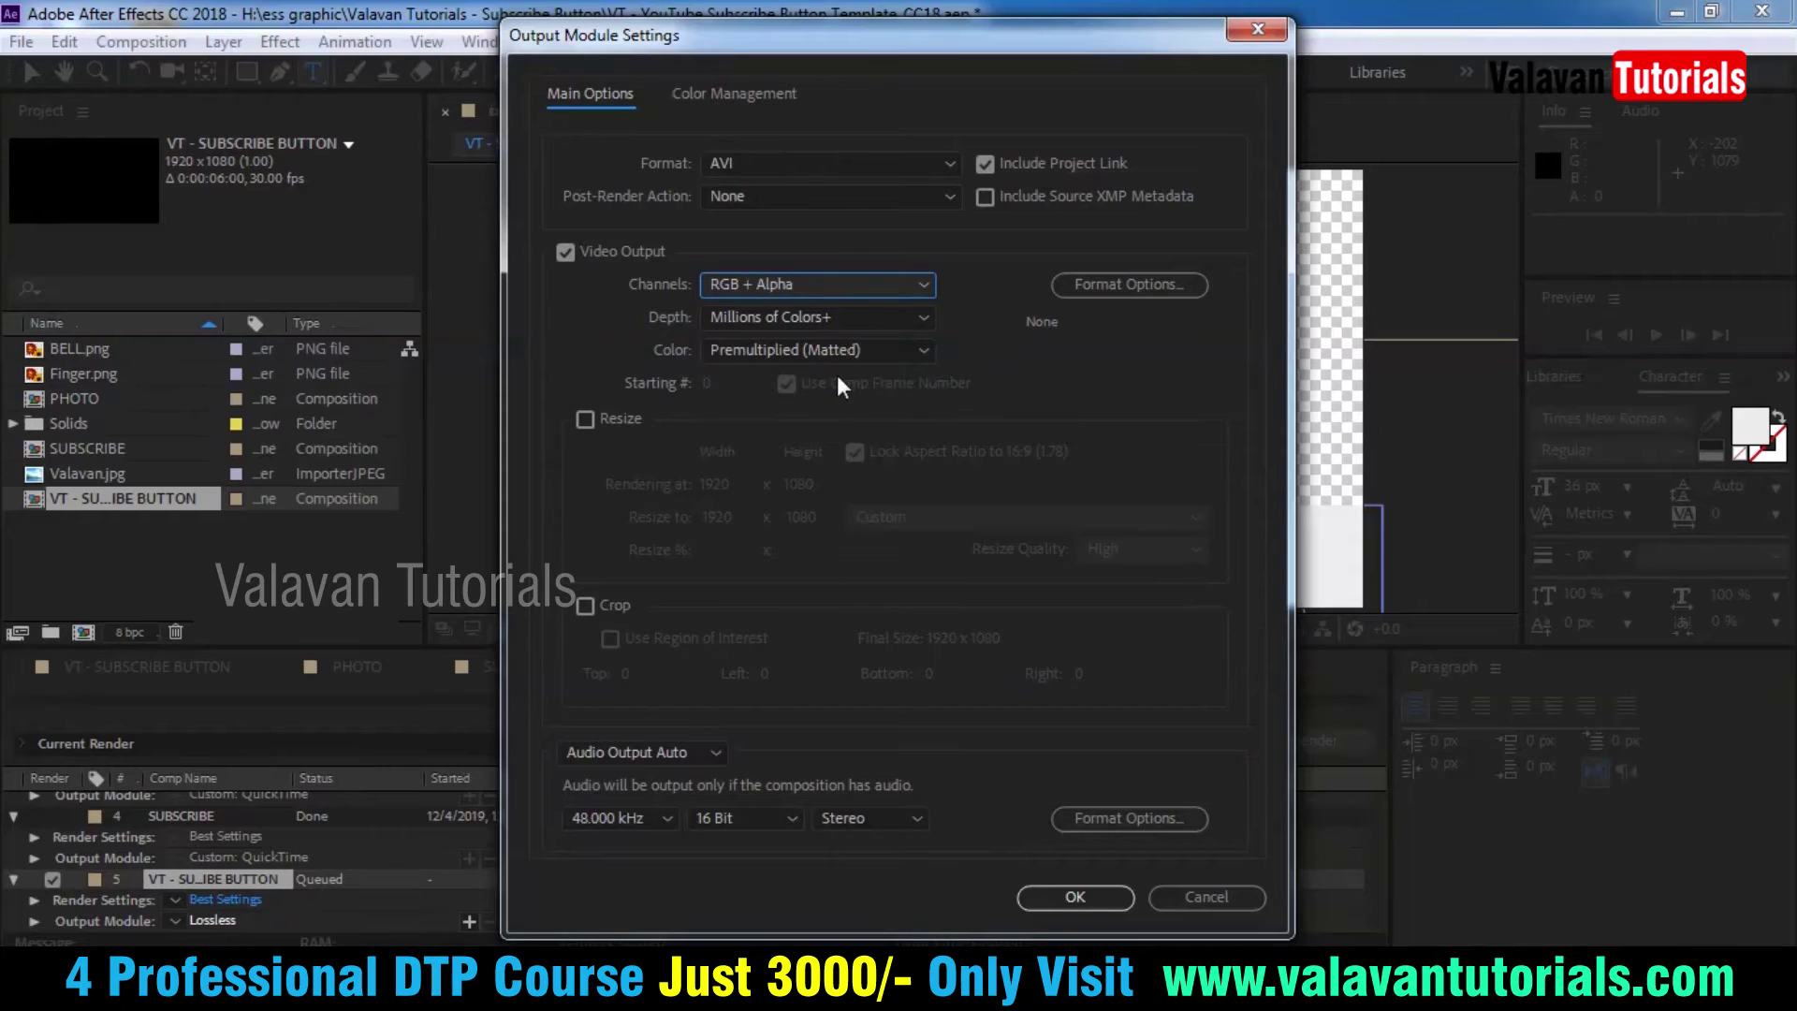
pyautogui.click(875, 353)
pyautogui.click(876, 356)
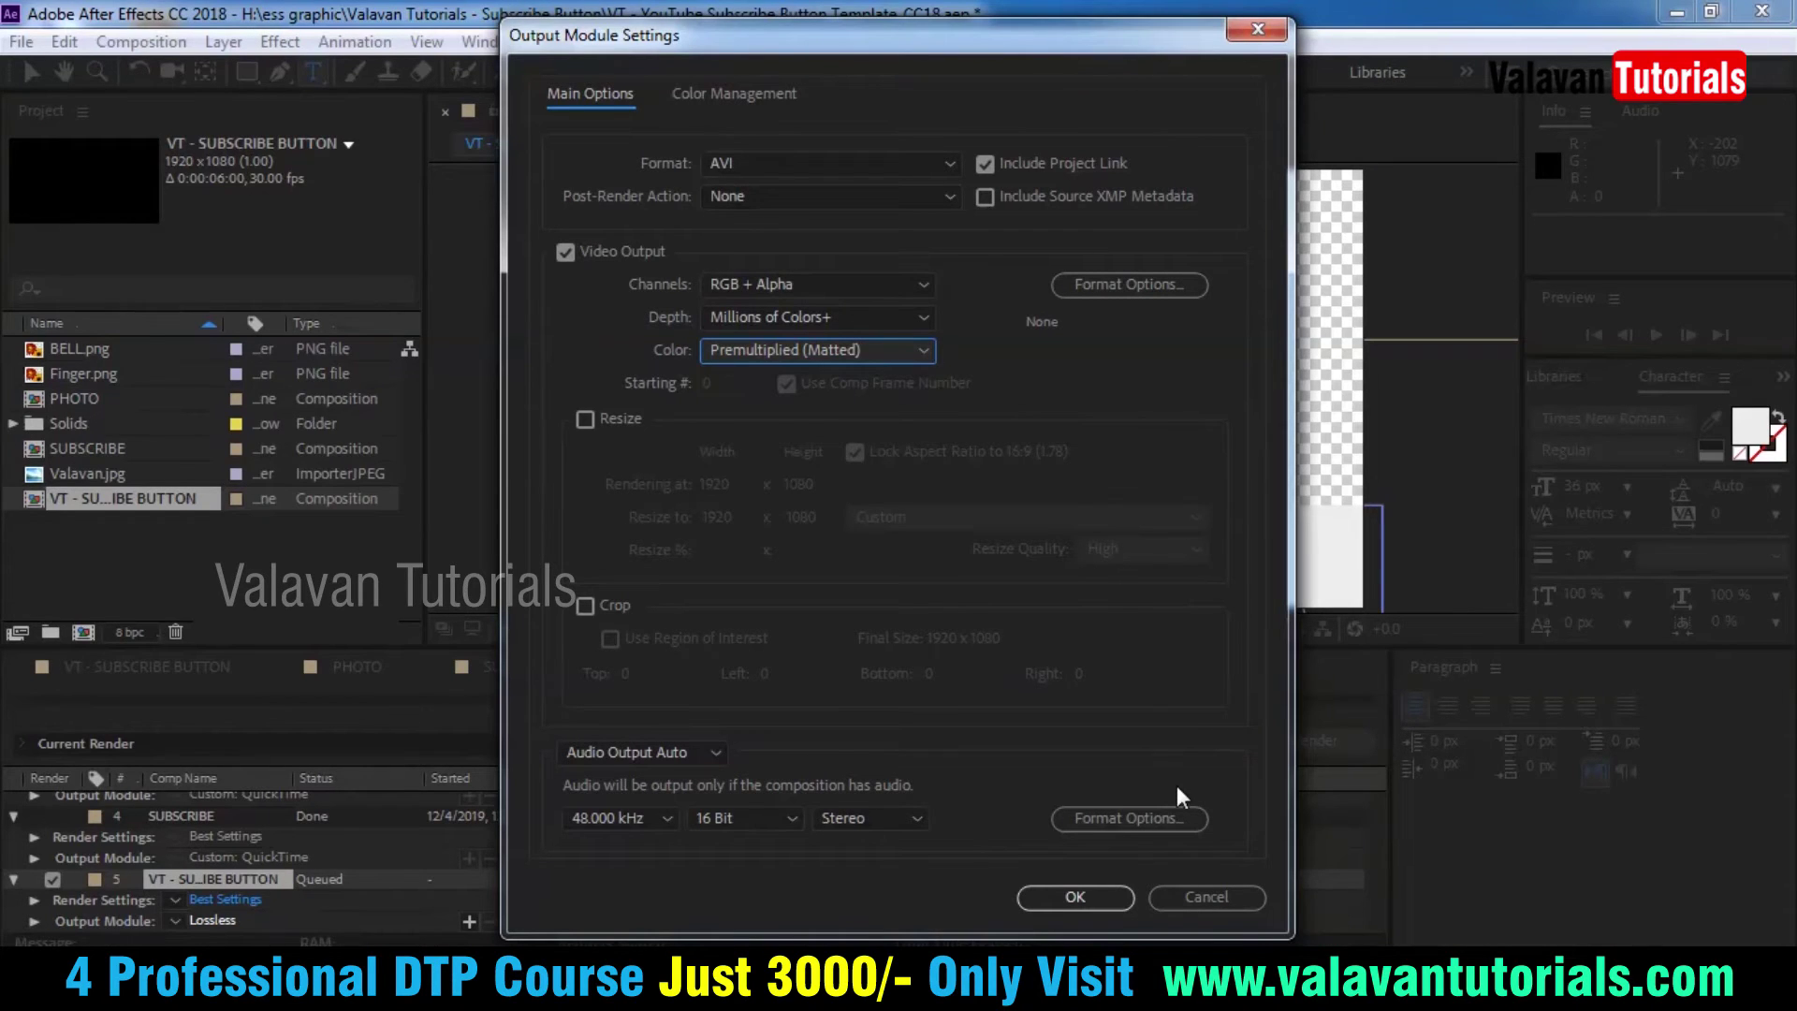
pyautogui.moveTo(1131, 58)
pyautogui.mouseDown()
pyautogui.moveTo(830, 59)
pyautogui.moveTo(1080, 80)
pyautogui.mouseUp()
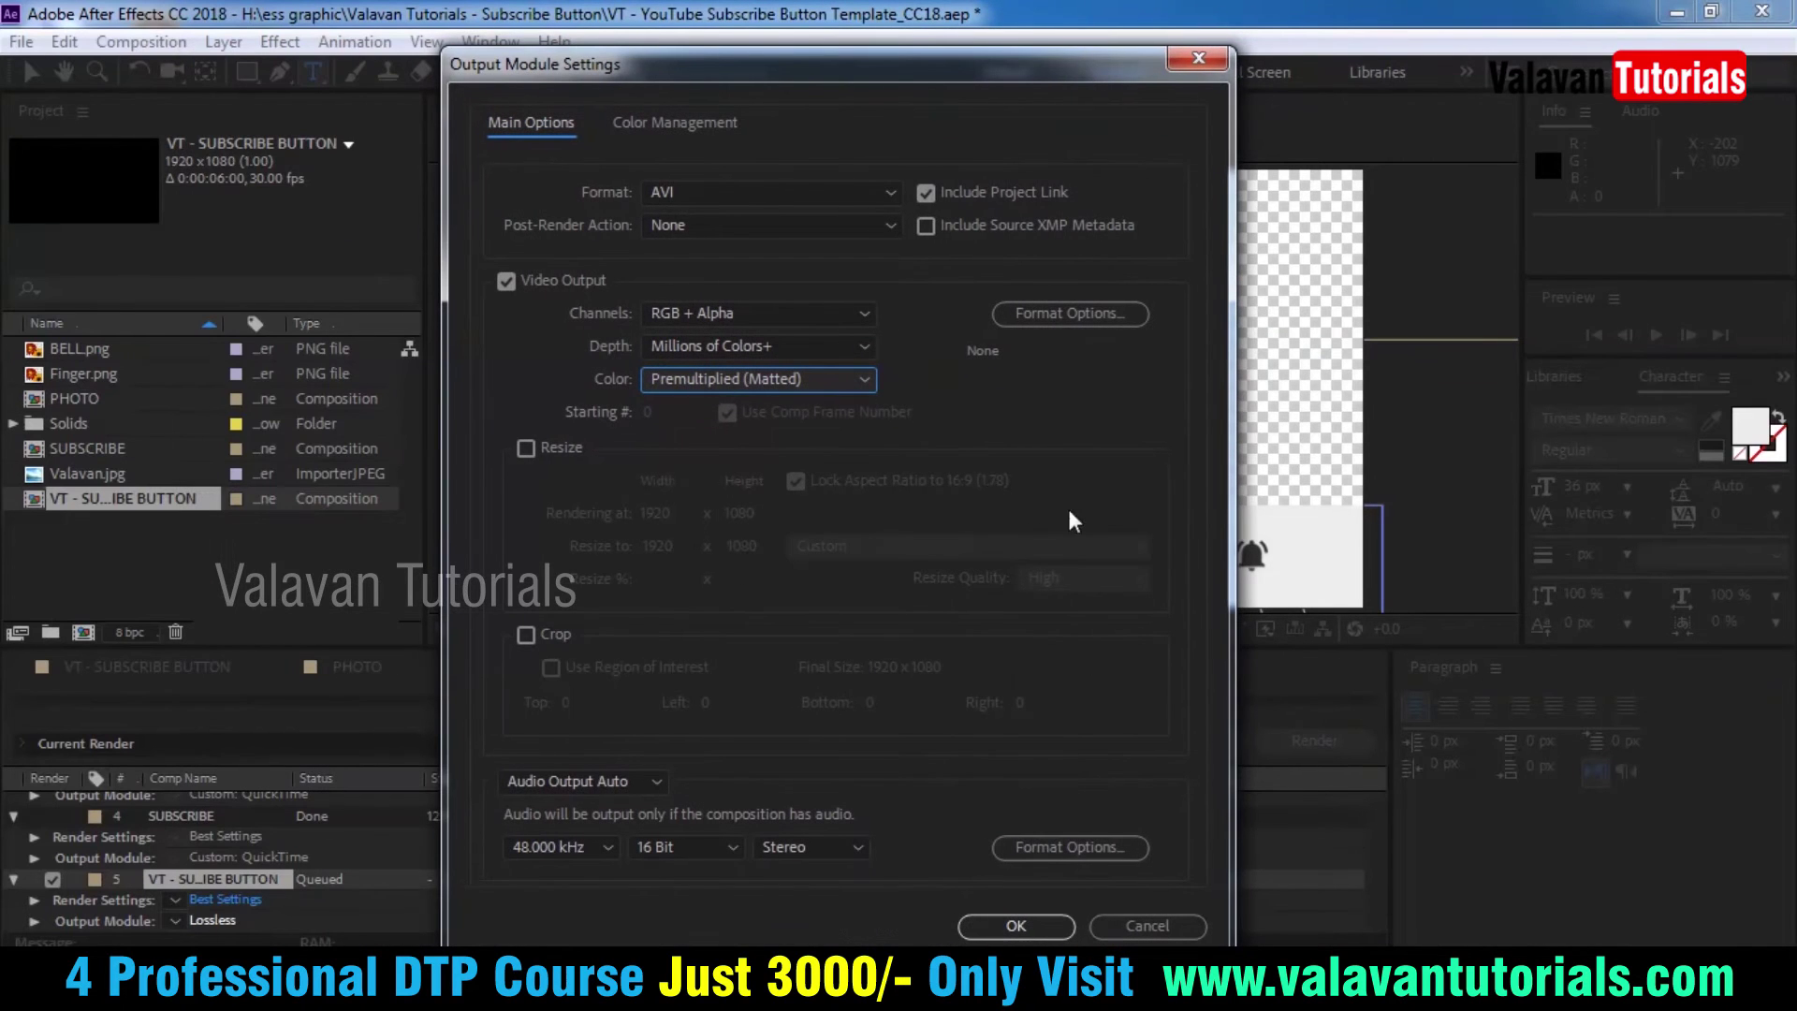
pyautogui.click(1030, 925)
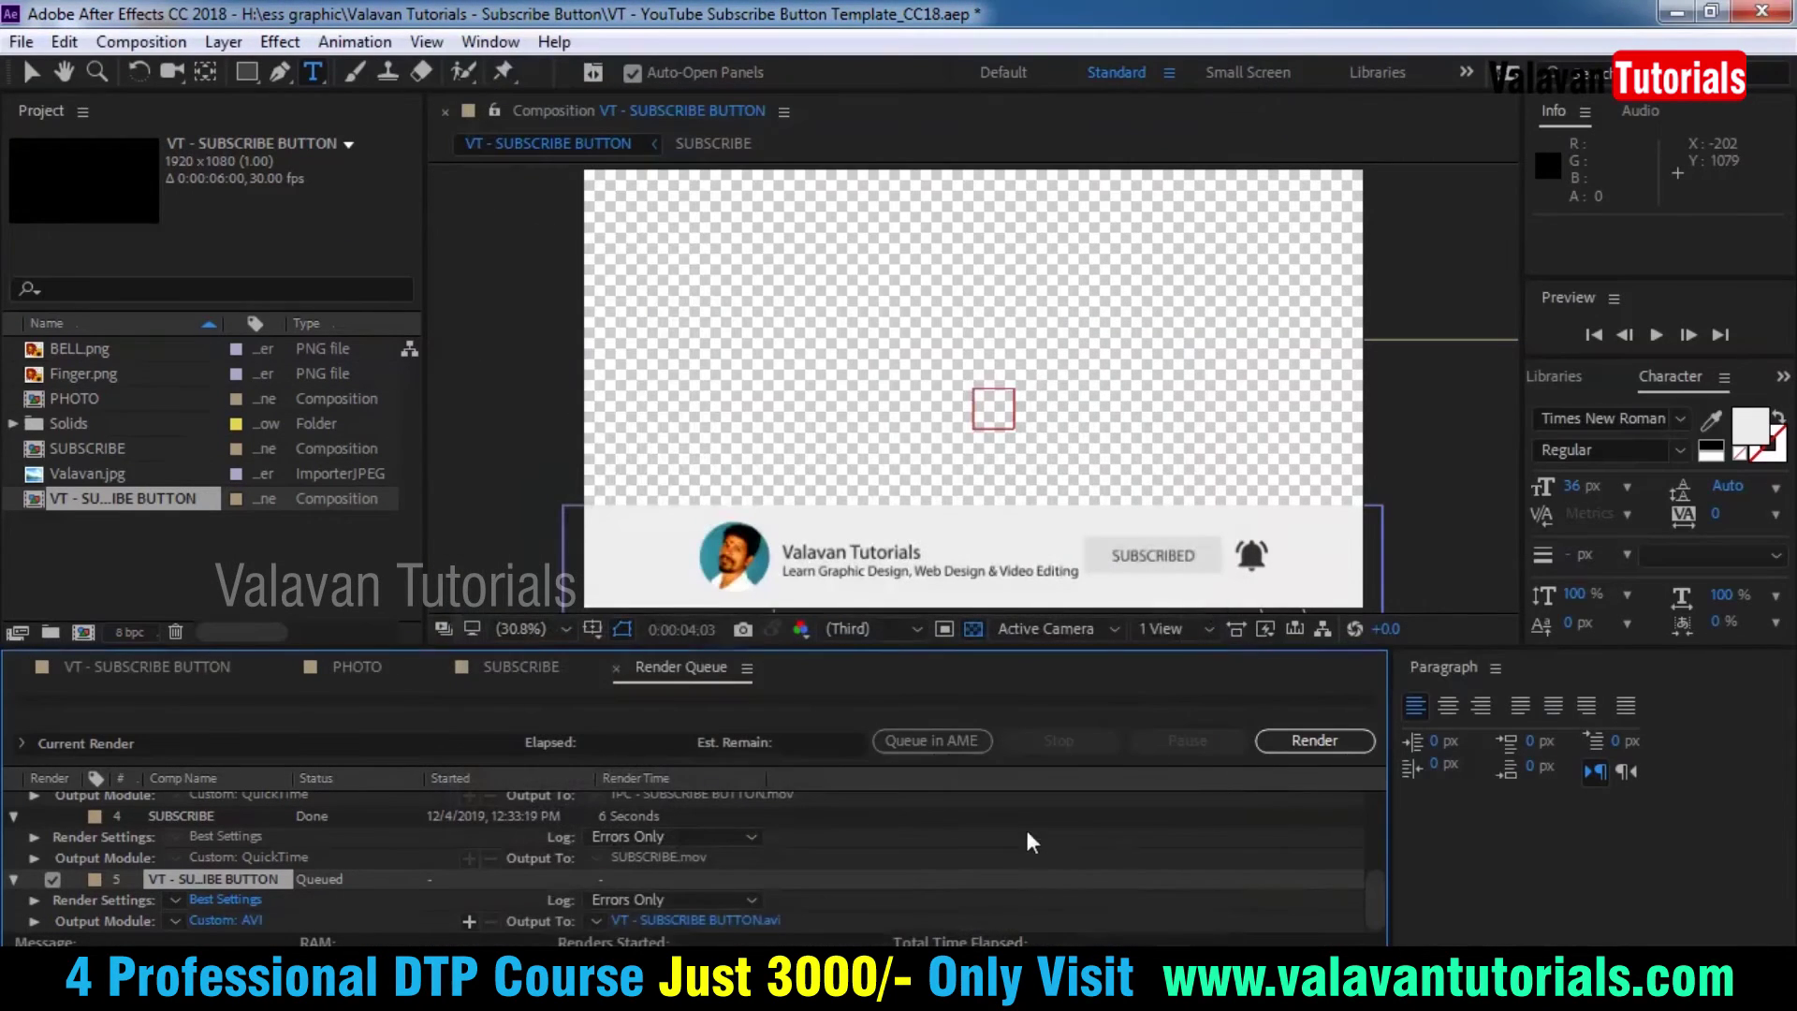
pyautogui.click(1315, 740)
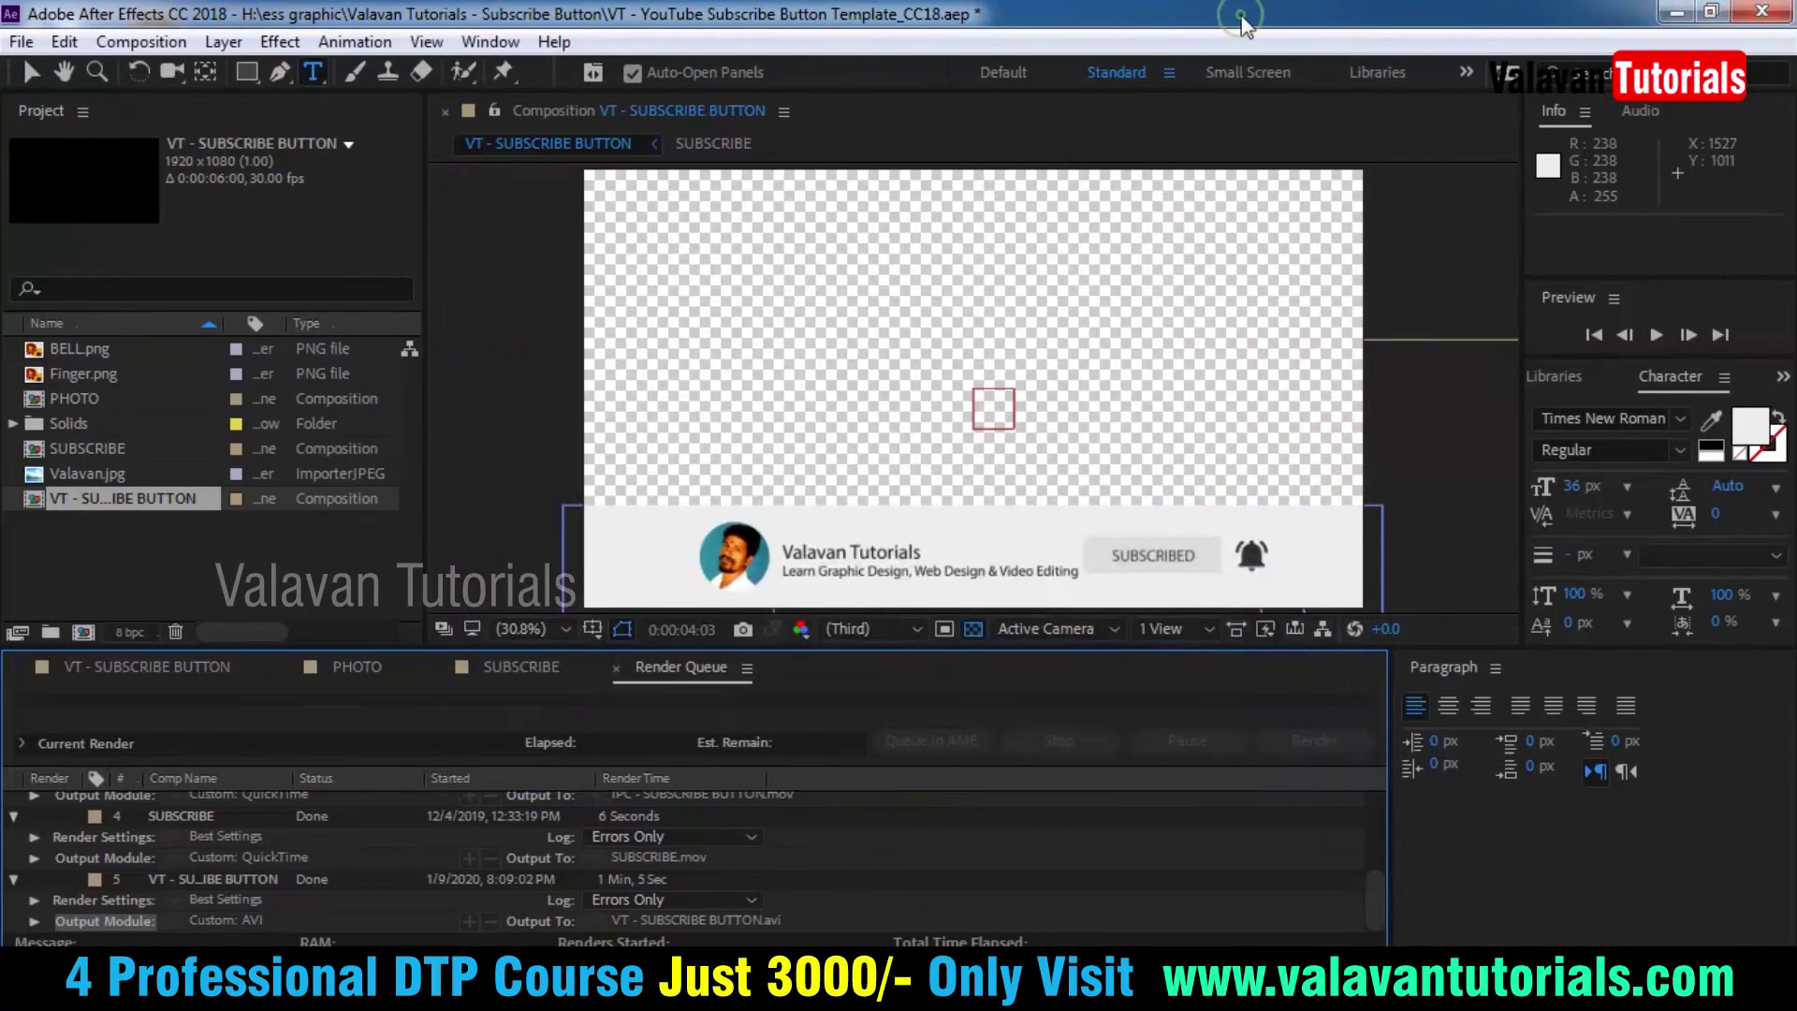
# - Close After Effects, saving the project changes
pyautogui.click(1763, 11)
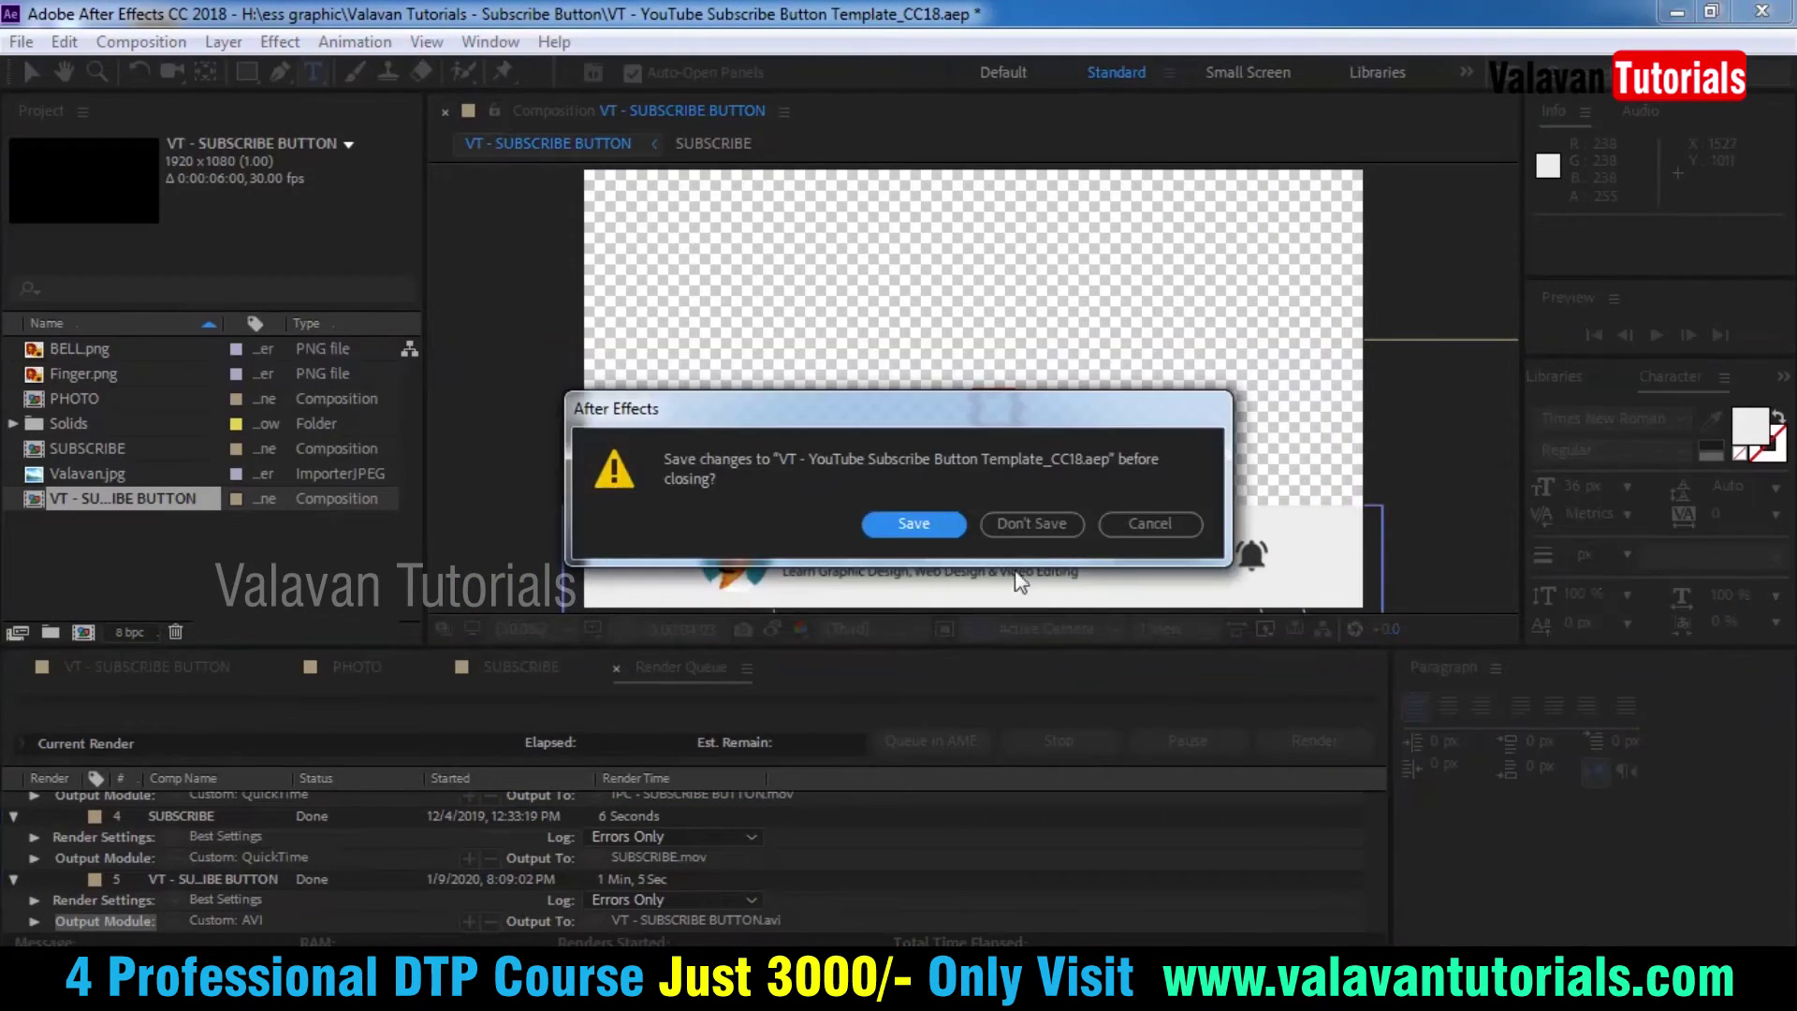
pyautogui.click(920, 524)
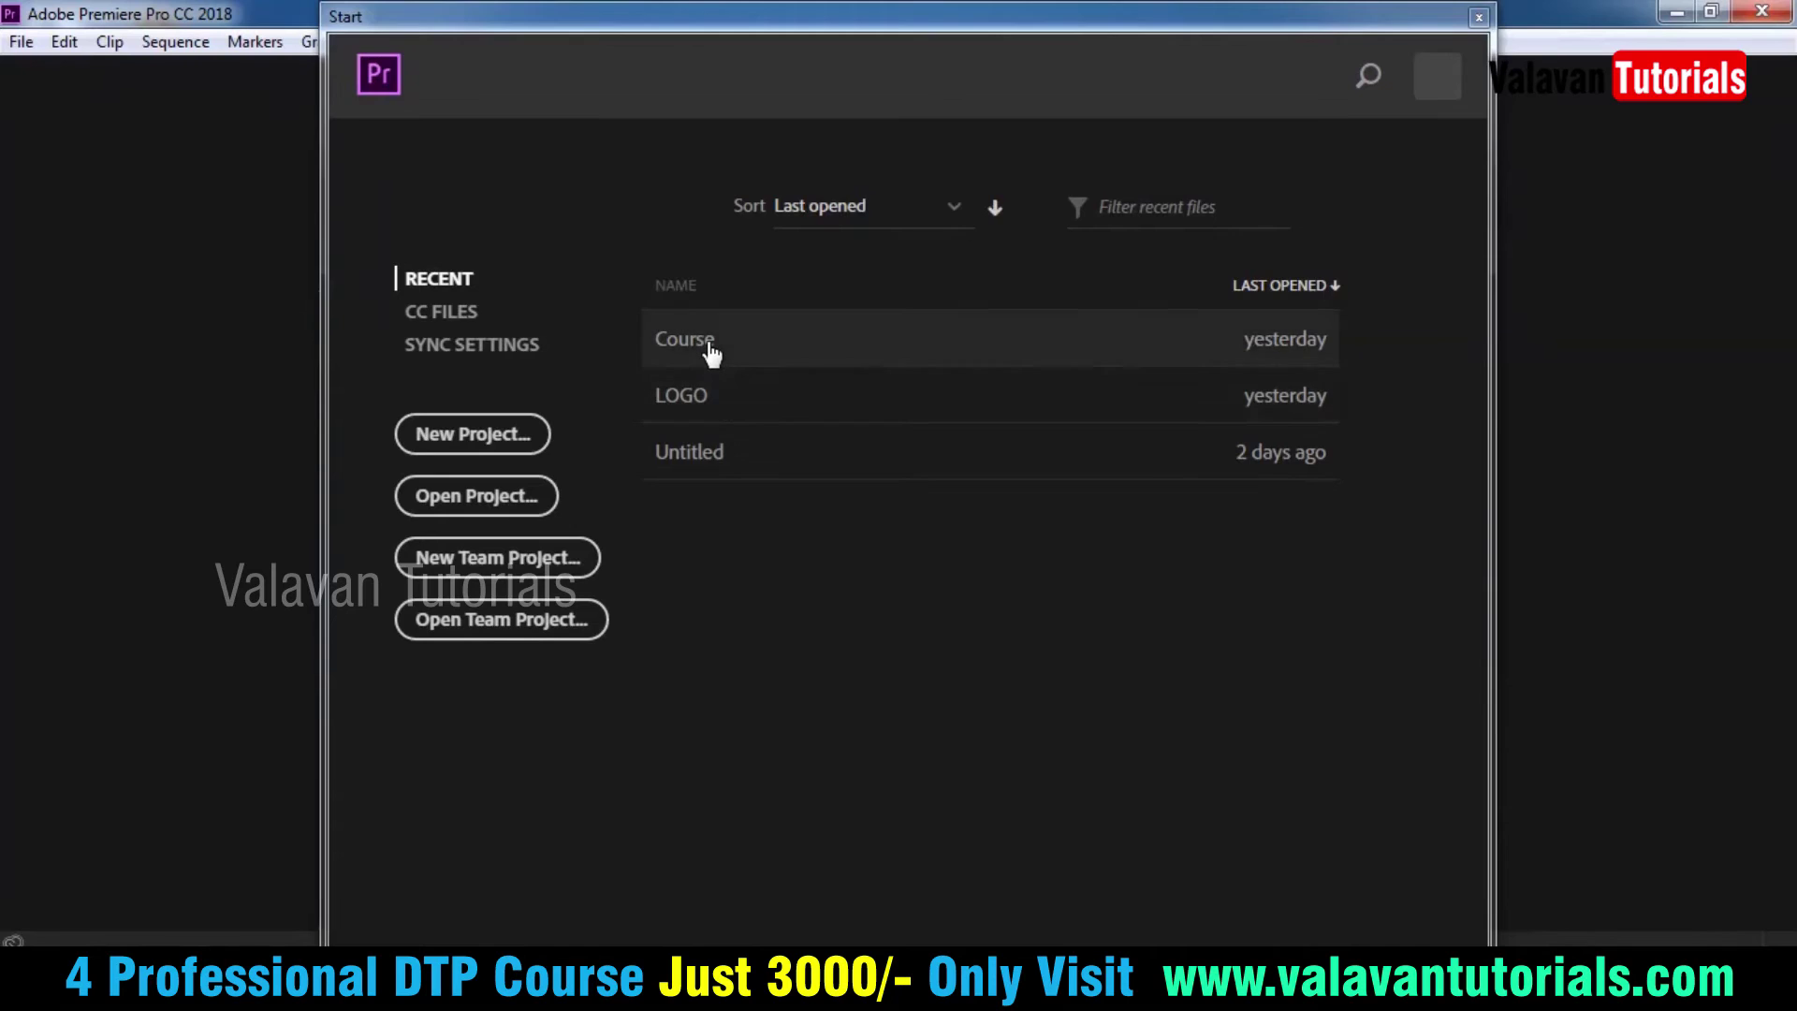
# - Open the Course project and drag an ice_video recording from the Desktop Video folder into Premiere
pyautogui.click(709, 353)
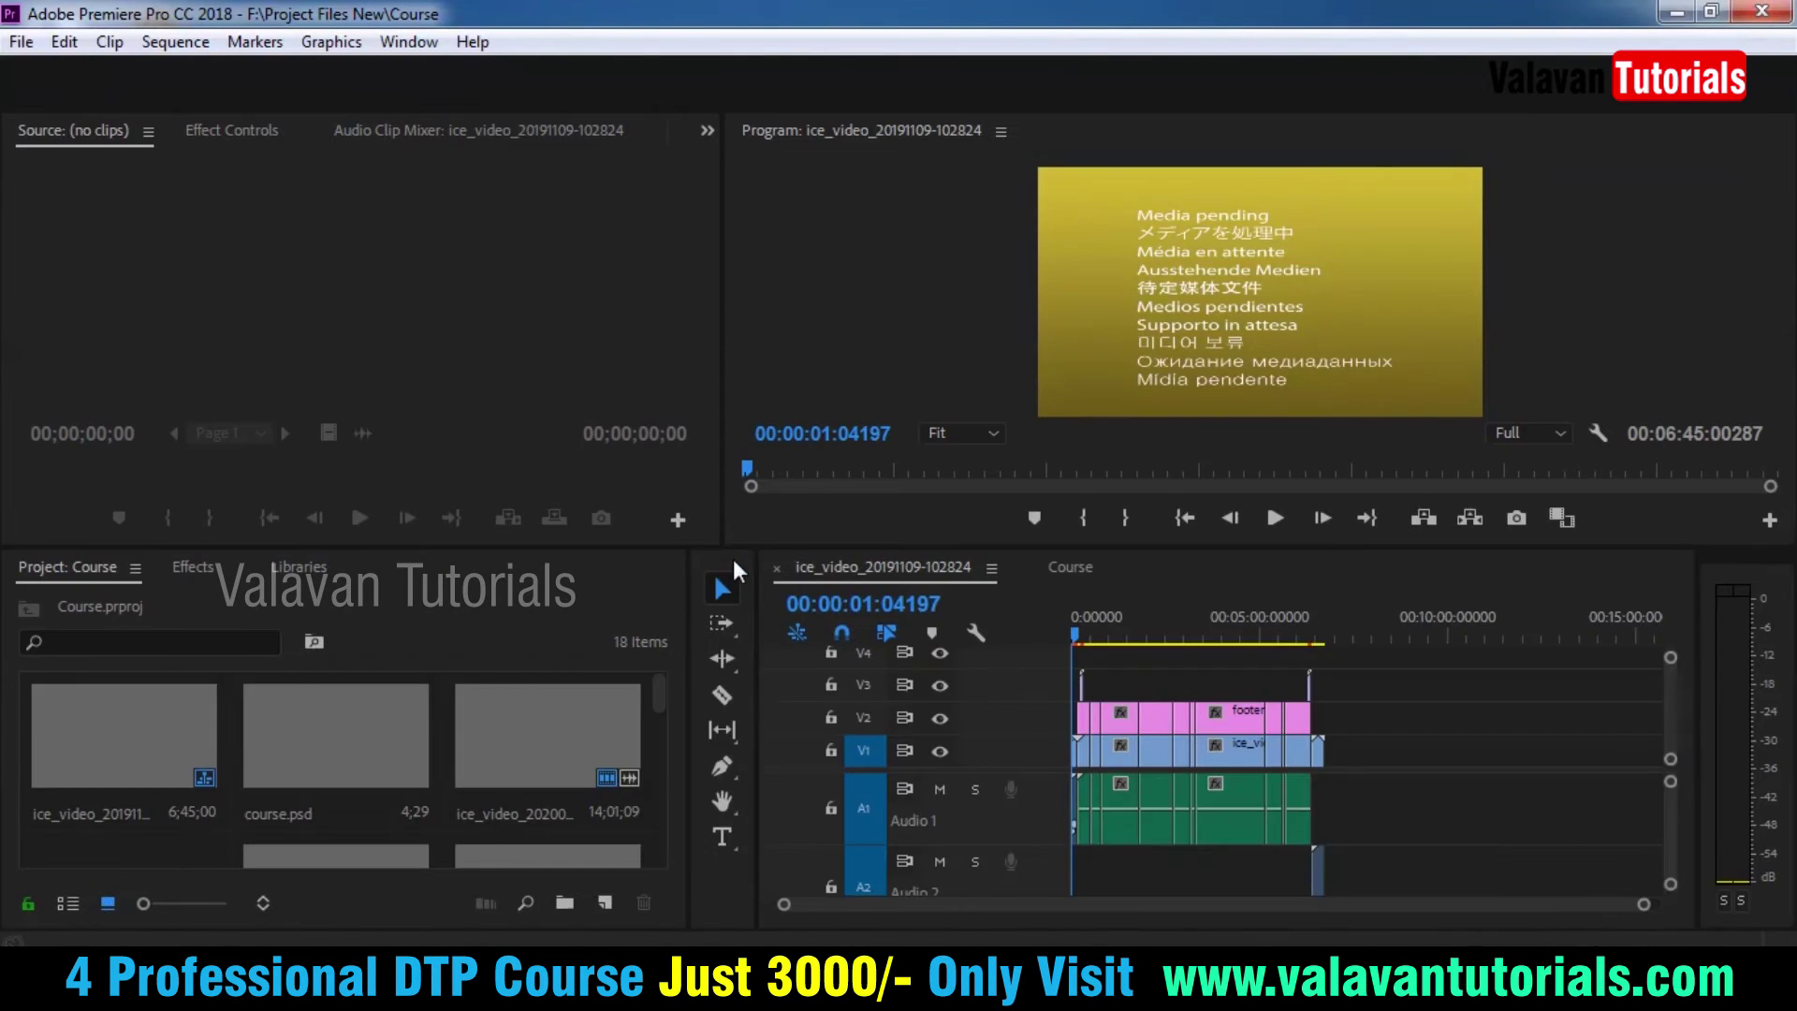
pyautogui.click(1069, 567)
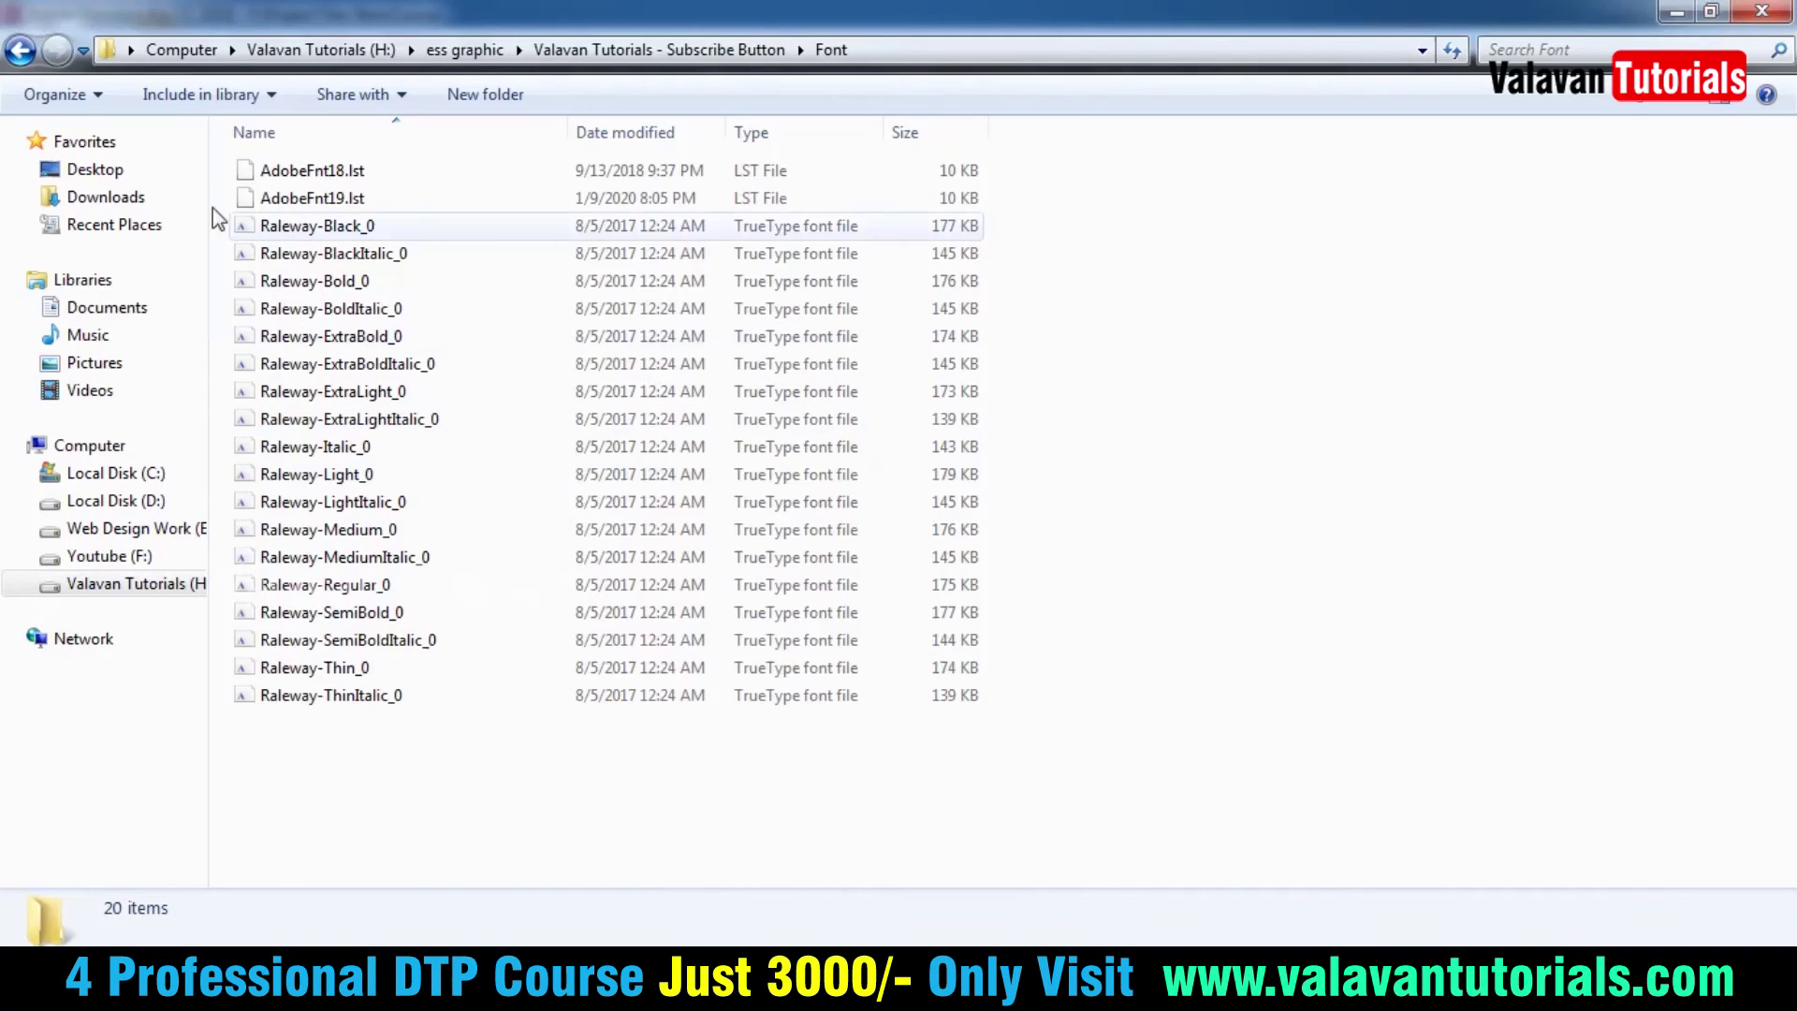
pyautogui.click(651, 305)
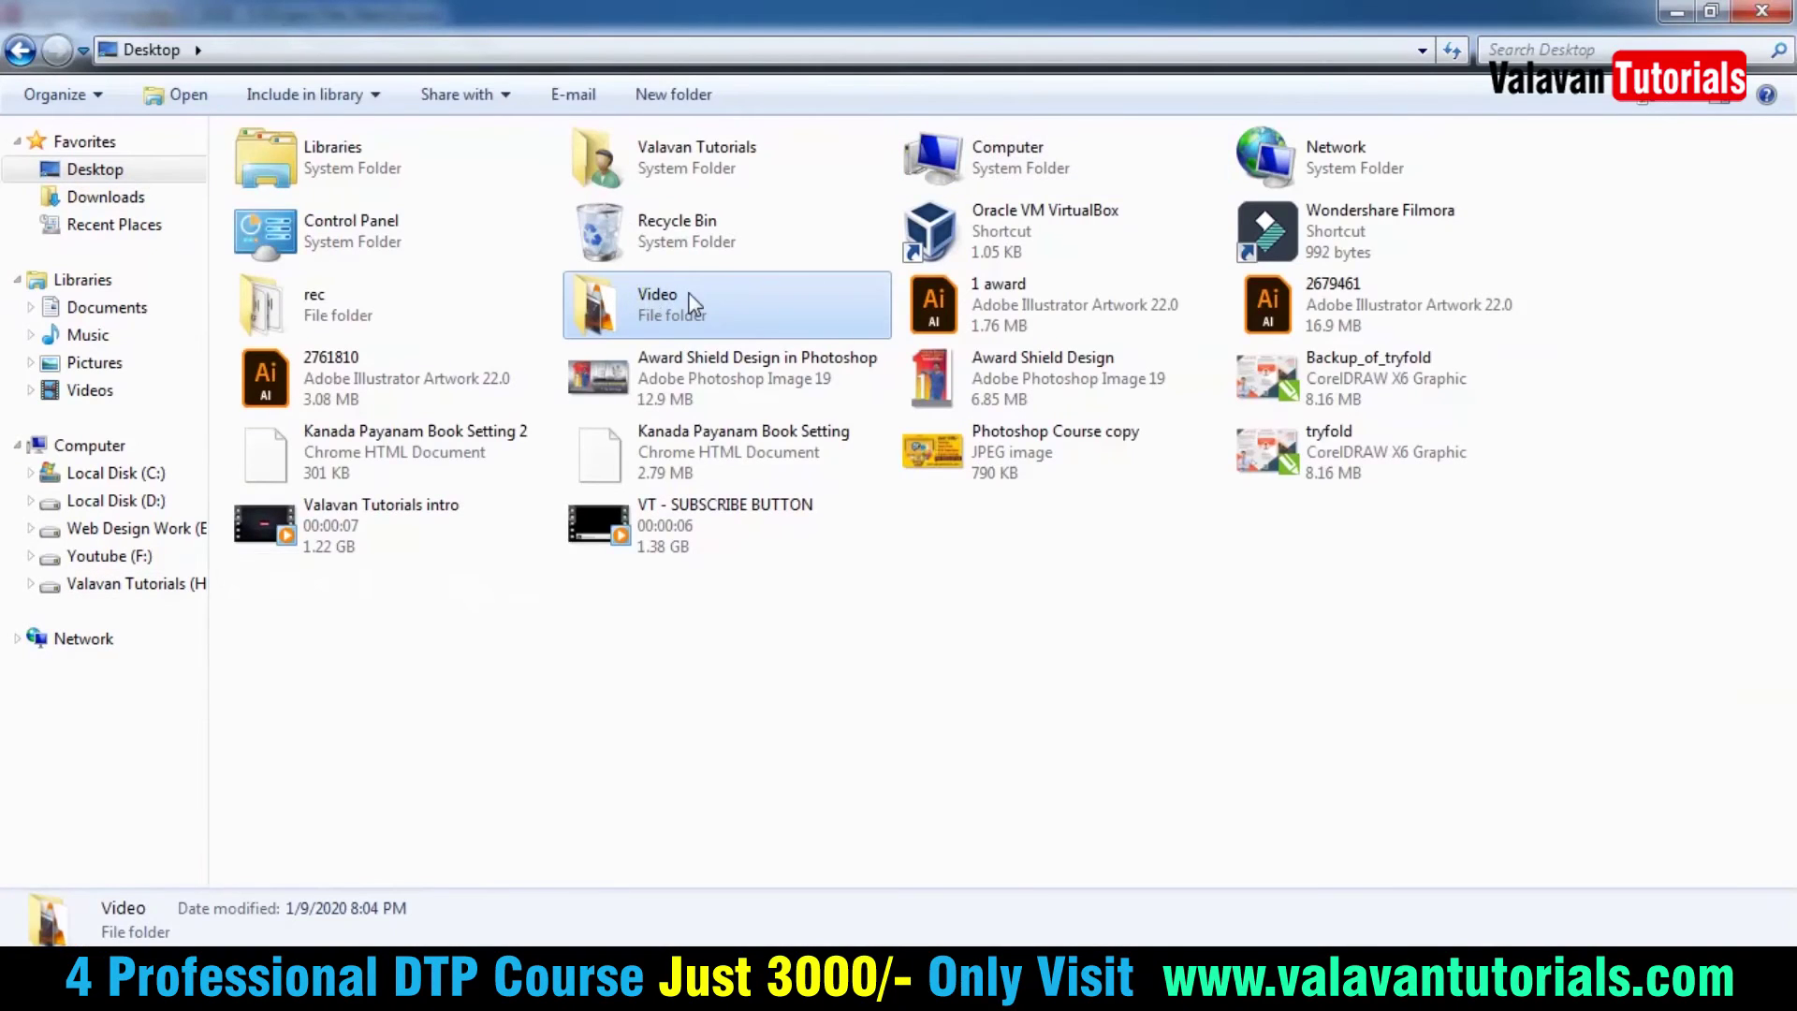
pyautogui.doubleClick(690, 302)
pyautogui.moveTo(1149, 422)
pyautogui.mouseDown()
pyautogui.moveTo(1030, 903)
pyautogui.moveTo(507, 806)
pyautogui.moveTo(1130, 768)
pyautogui.mouseUp()
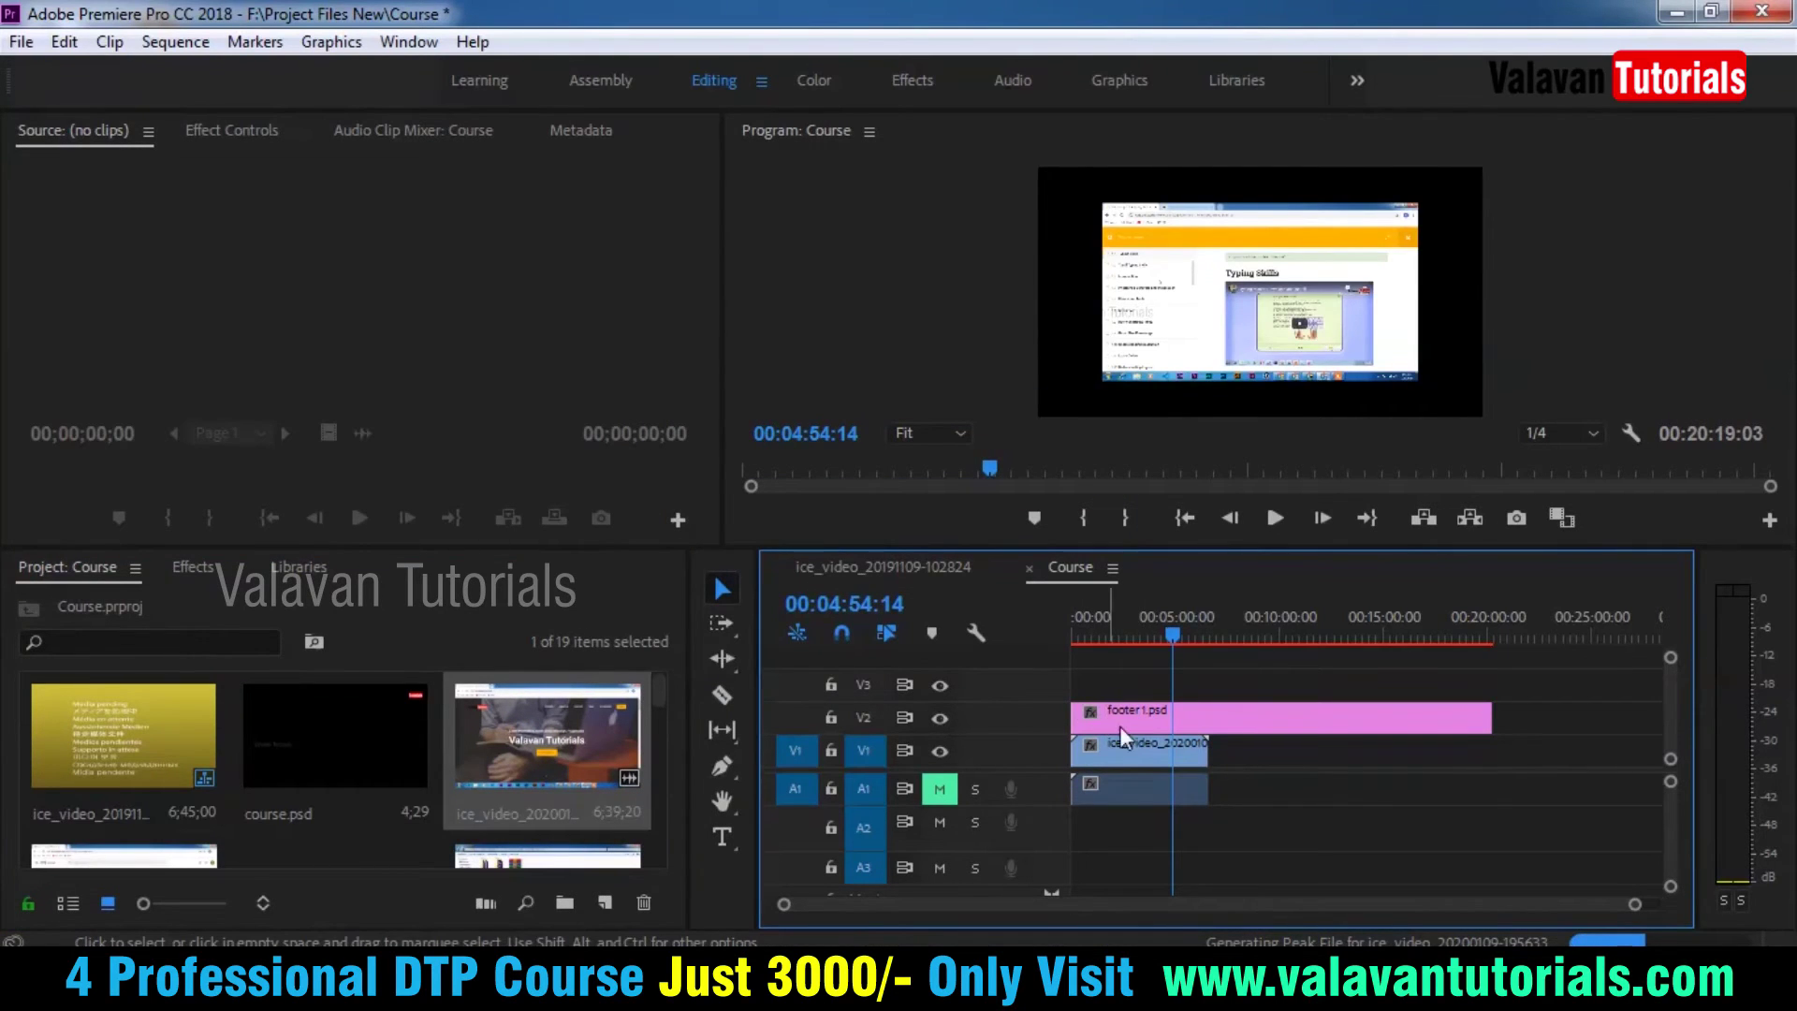
# - Scale the ice_video clip to frame size and move the playhead back to about 2:46
pyautogui.rightClick(1135, 749)
pyautogui.scroll(-1, 1200, 816)
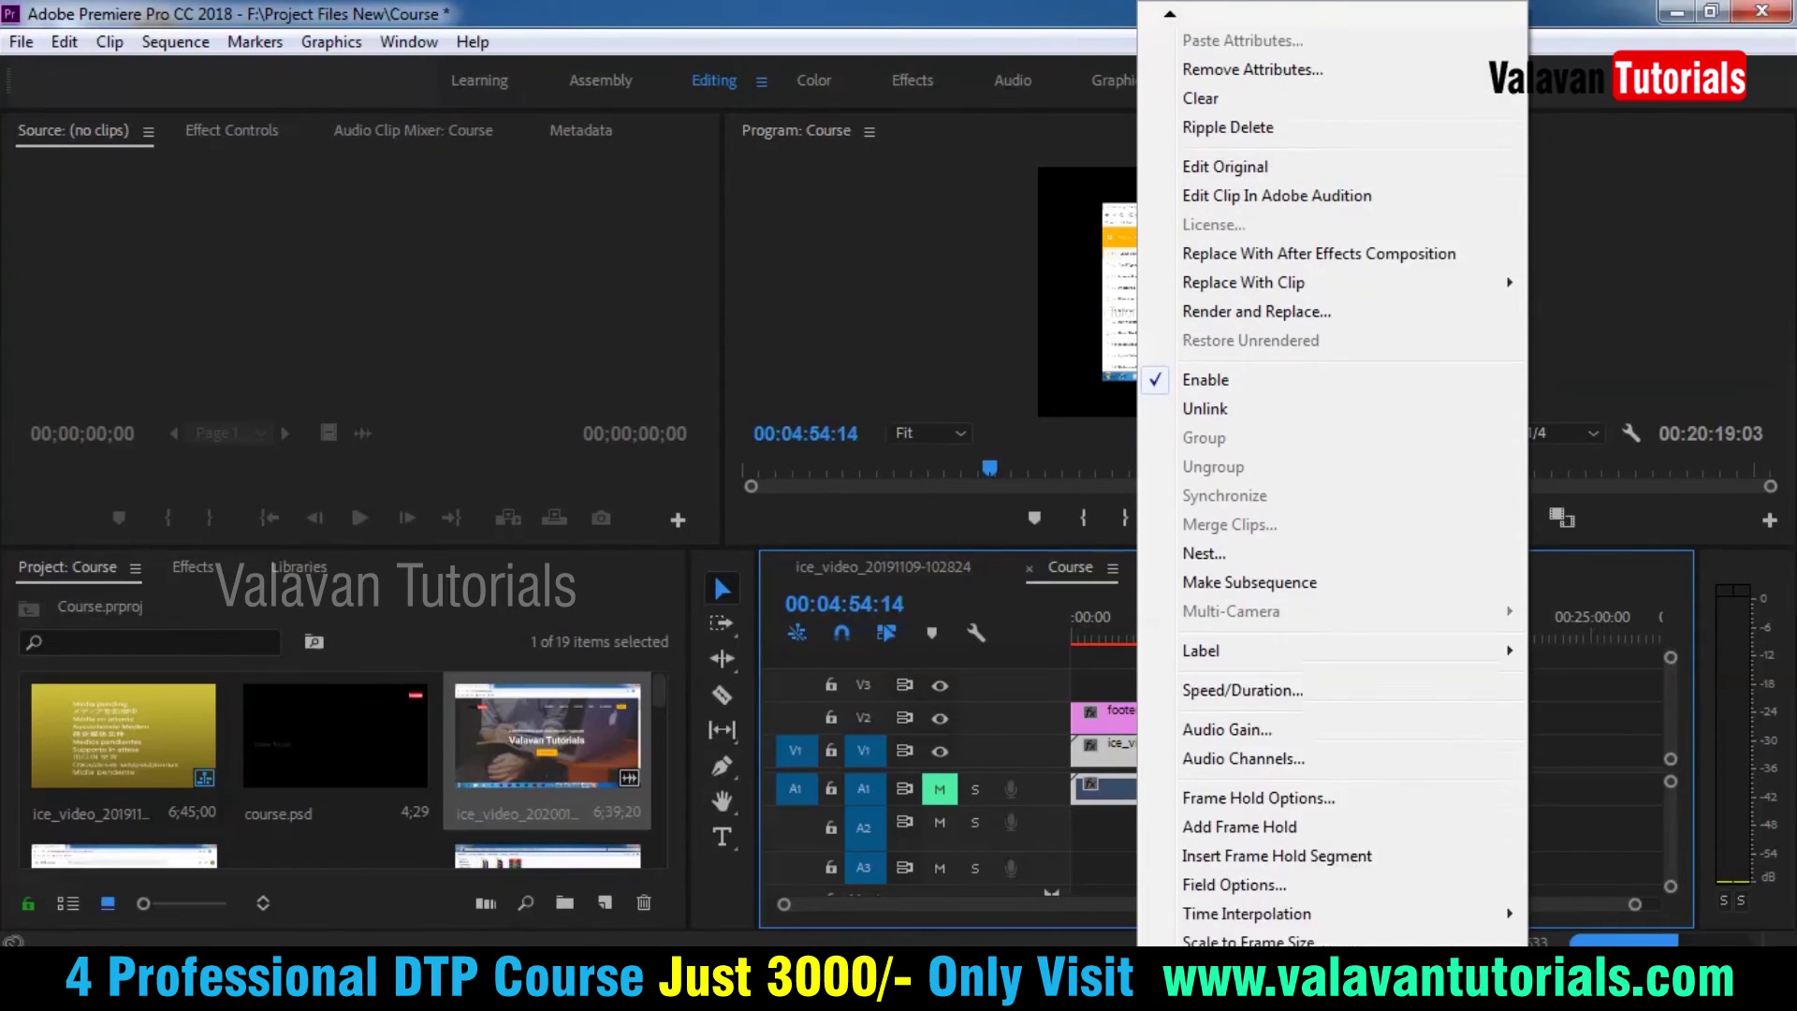
pyautogui.scroll(-2, 1200, 816)
pyautogui.click(1200, 816)
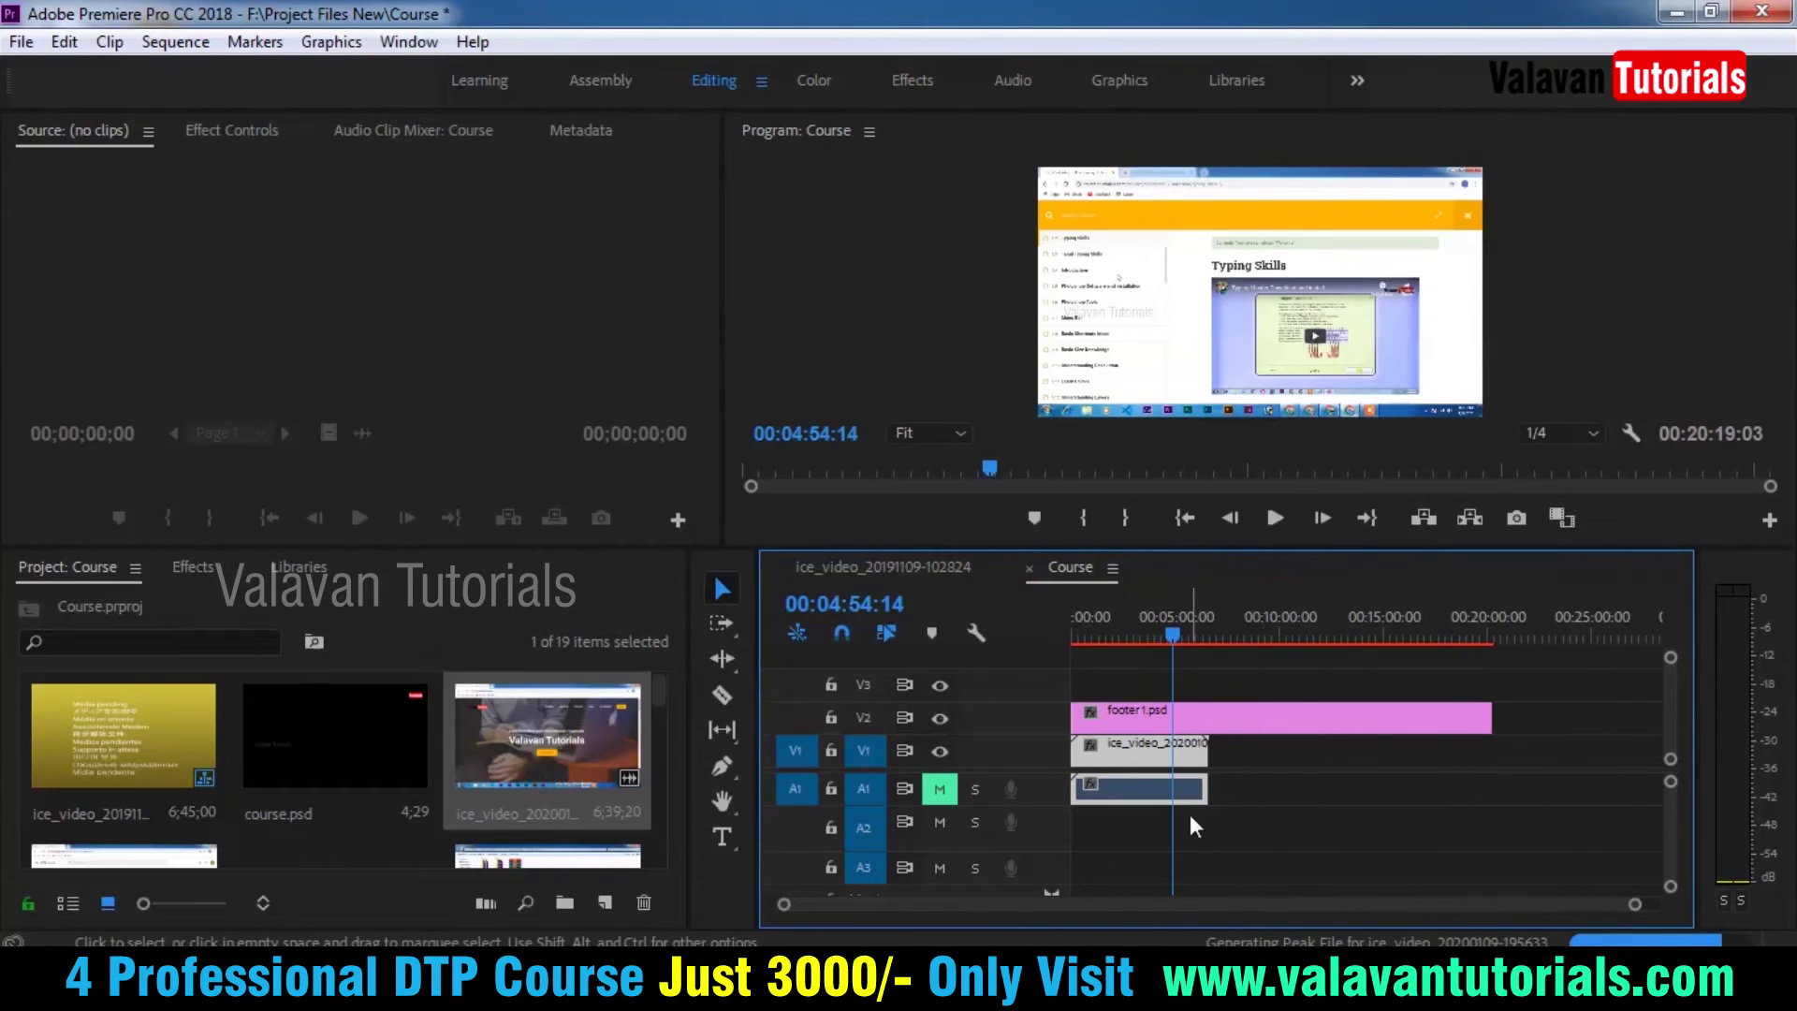
pyautogui.moveTo(1170, 637); pyautogui.dragTo(1125, 660)
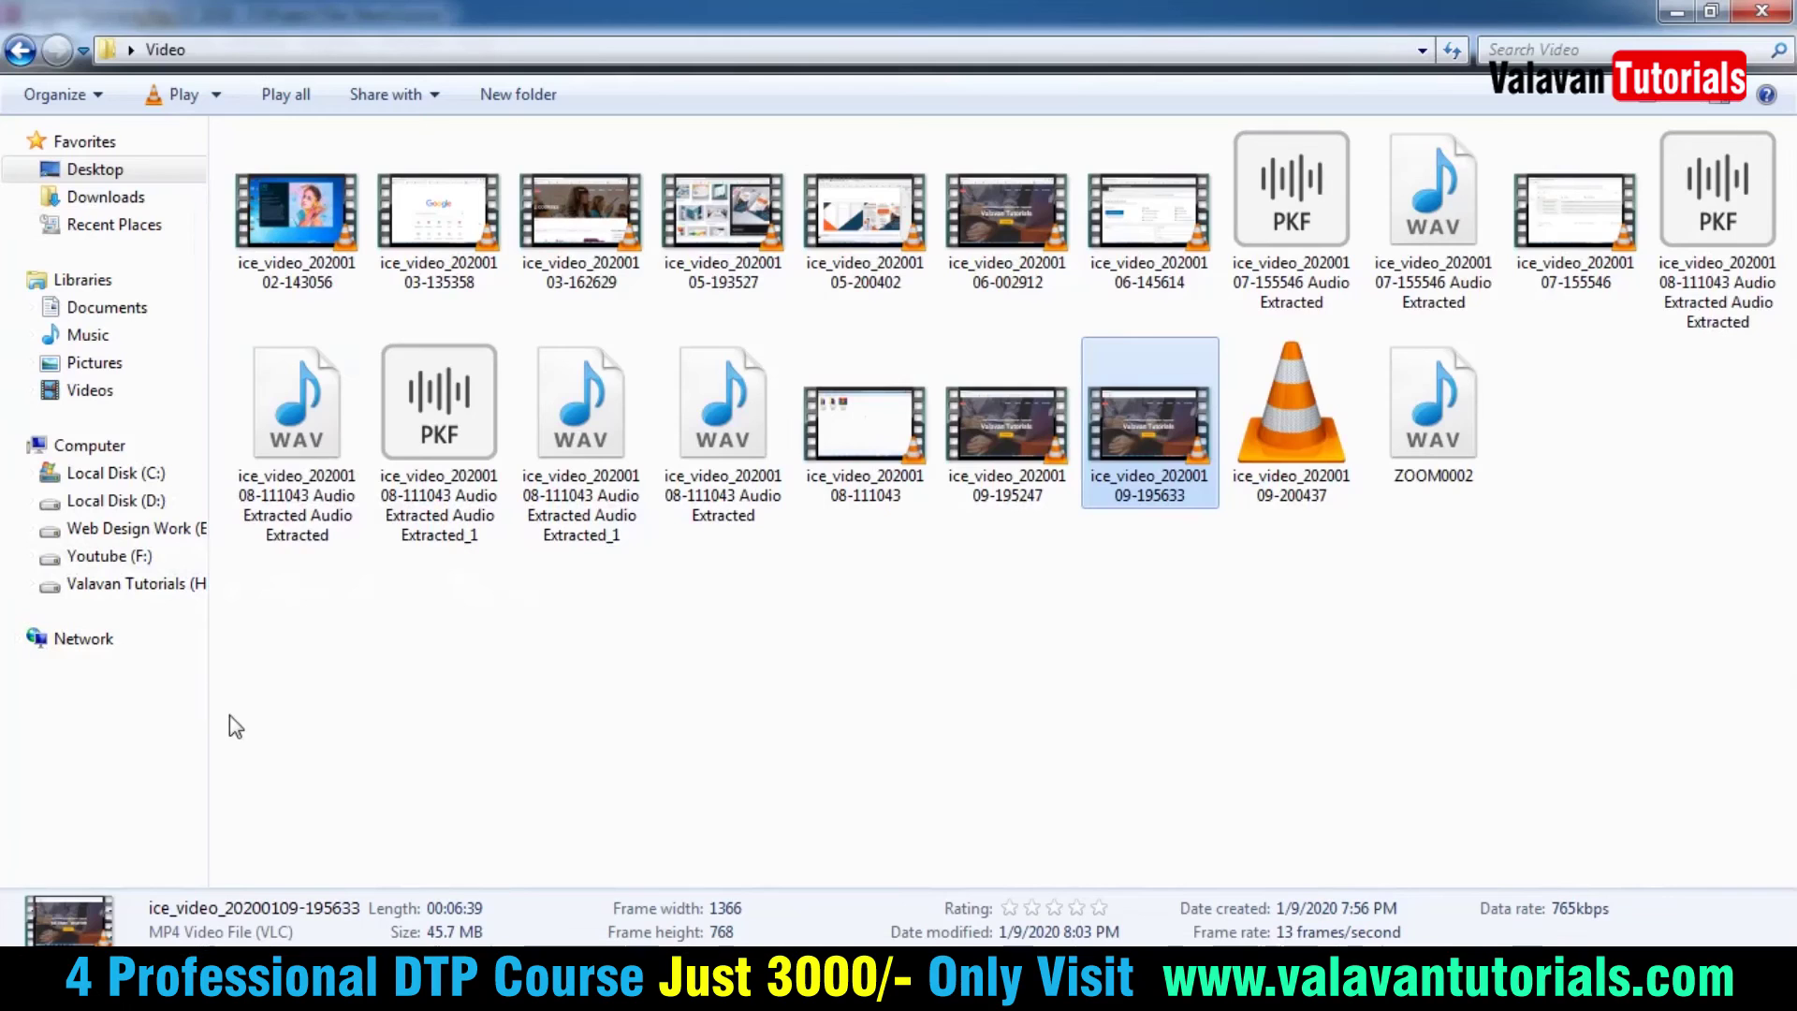
# - Import the VT - SUBSCRIBE BUTTON video from the Desktop into the Course Project panel
pyautogui.click(112, 169)
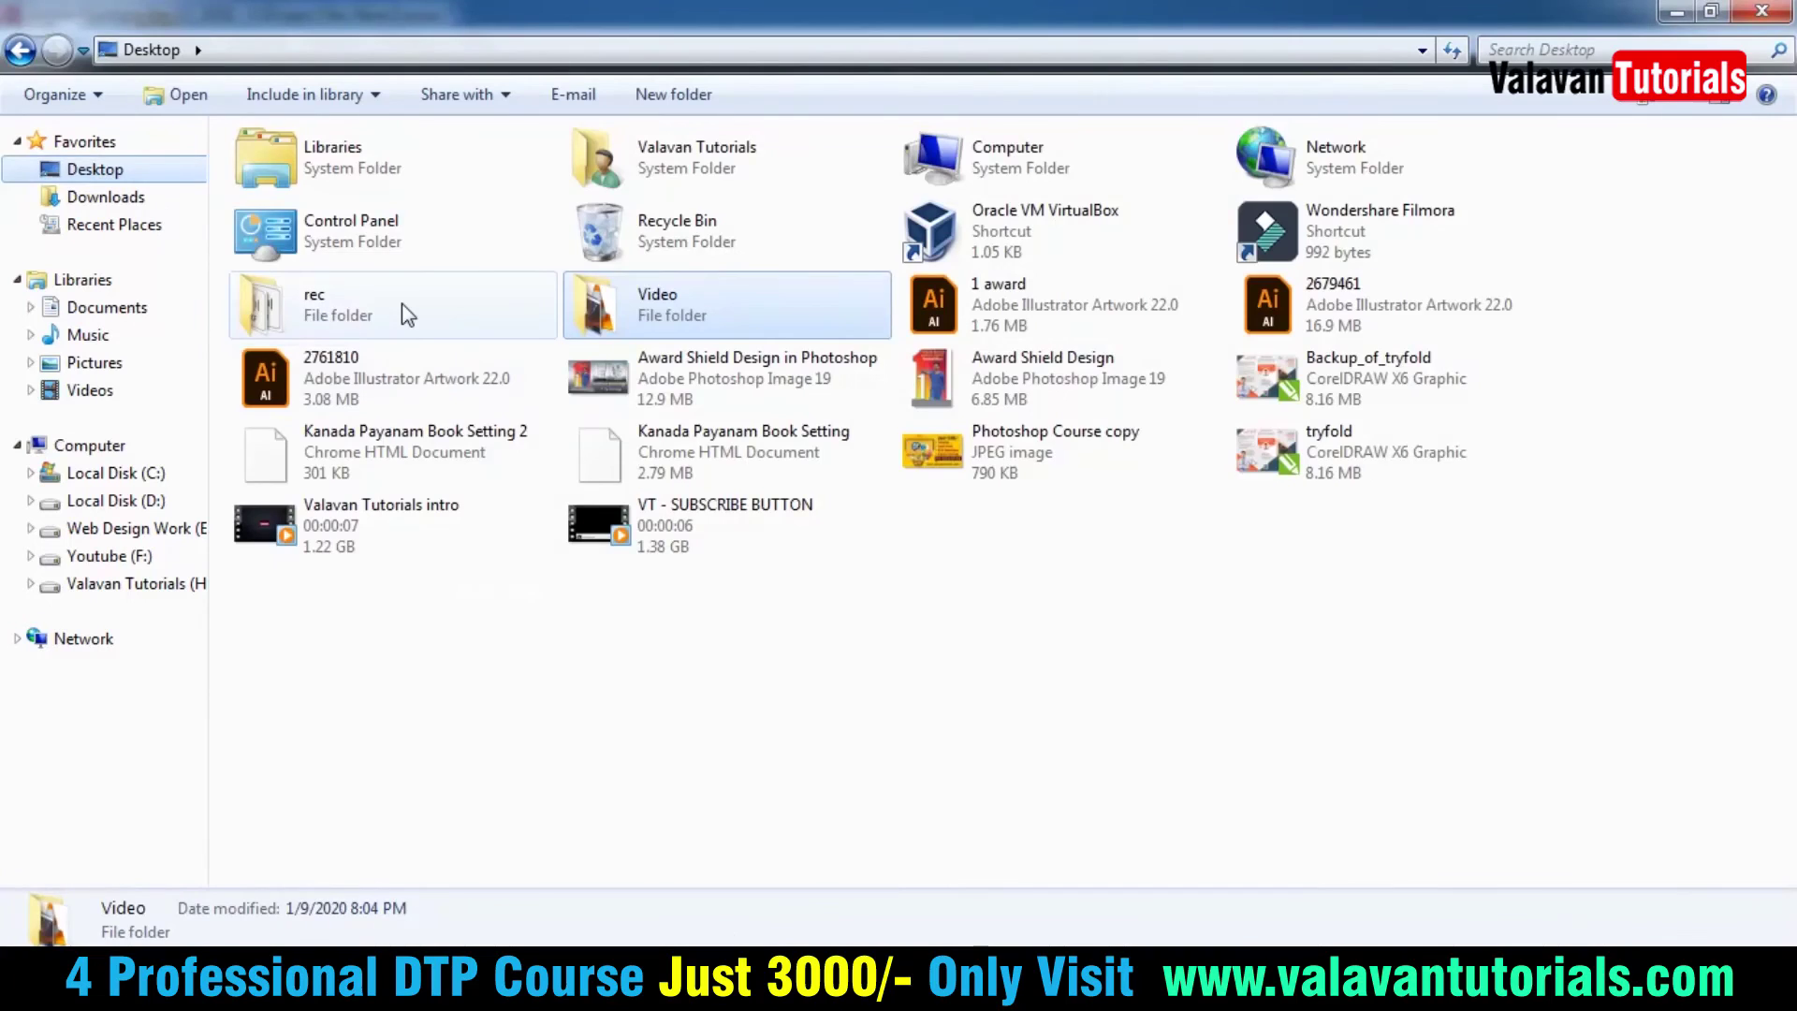
pyautogui.doubleClick(403, 306)
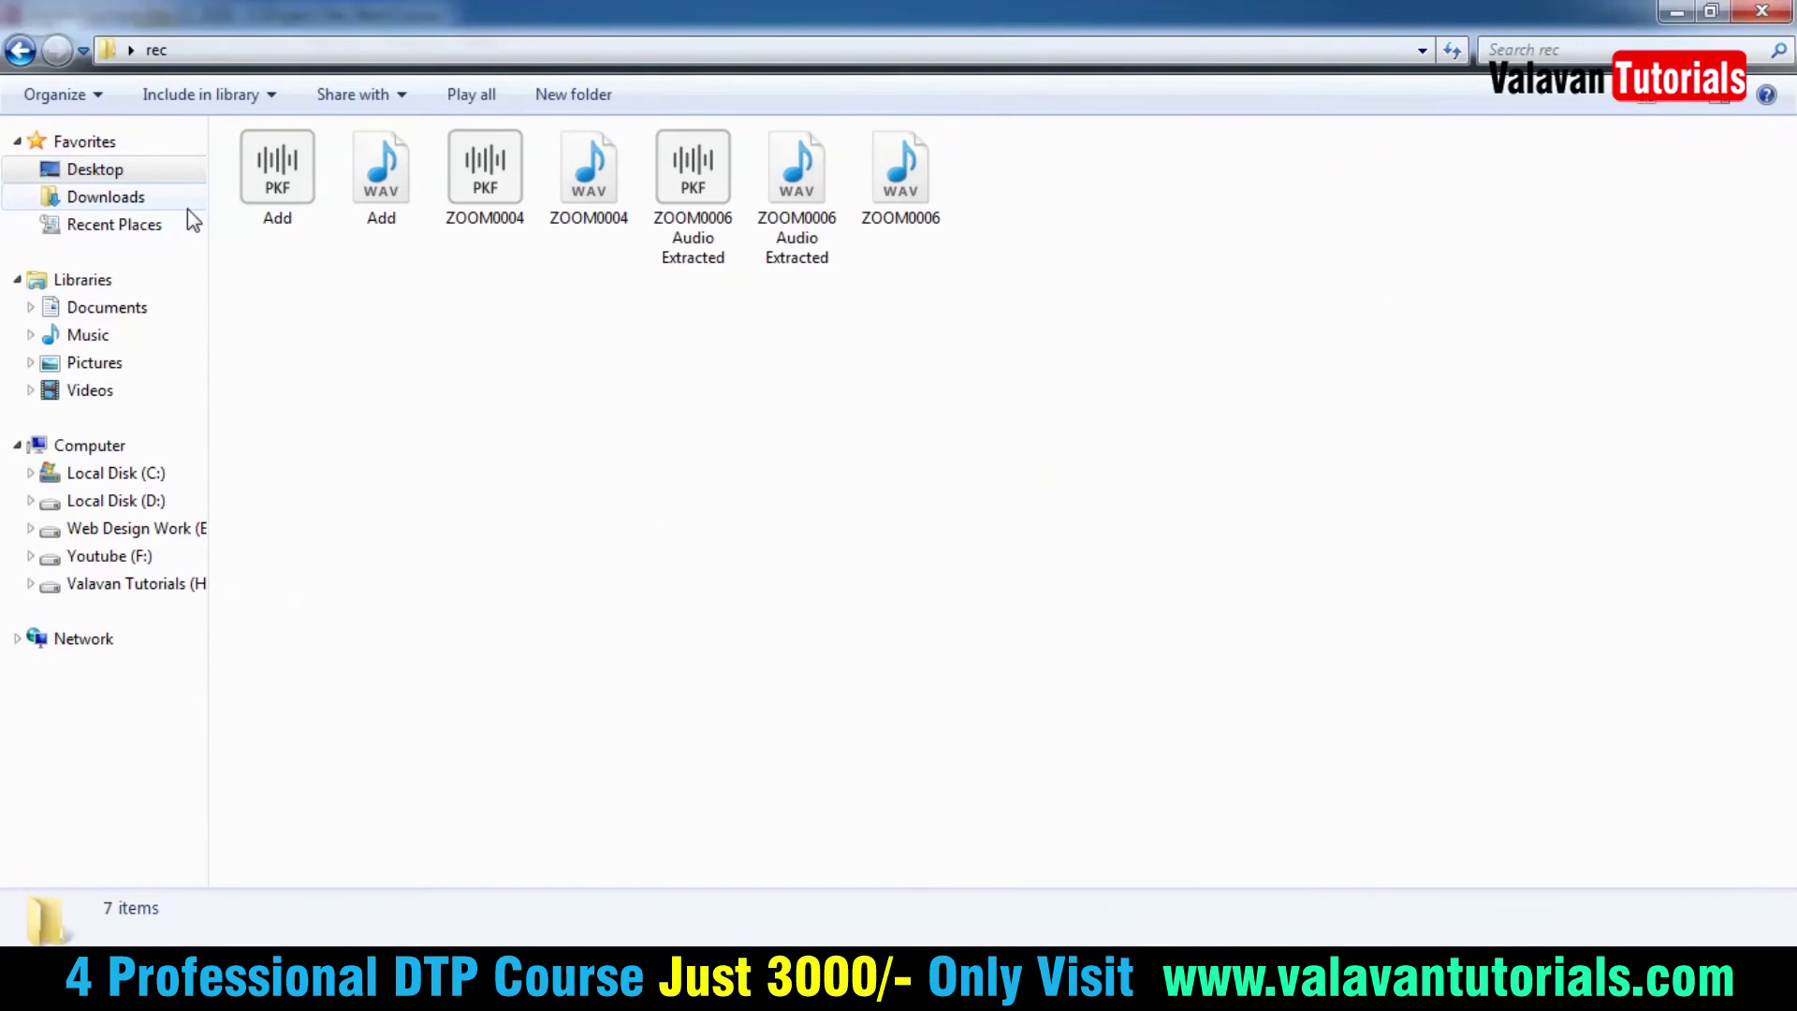
pyautogui.press('BackSpace')
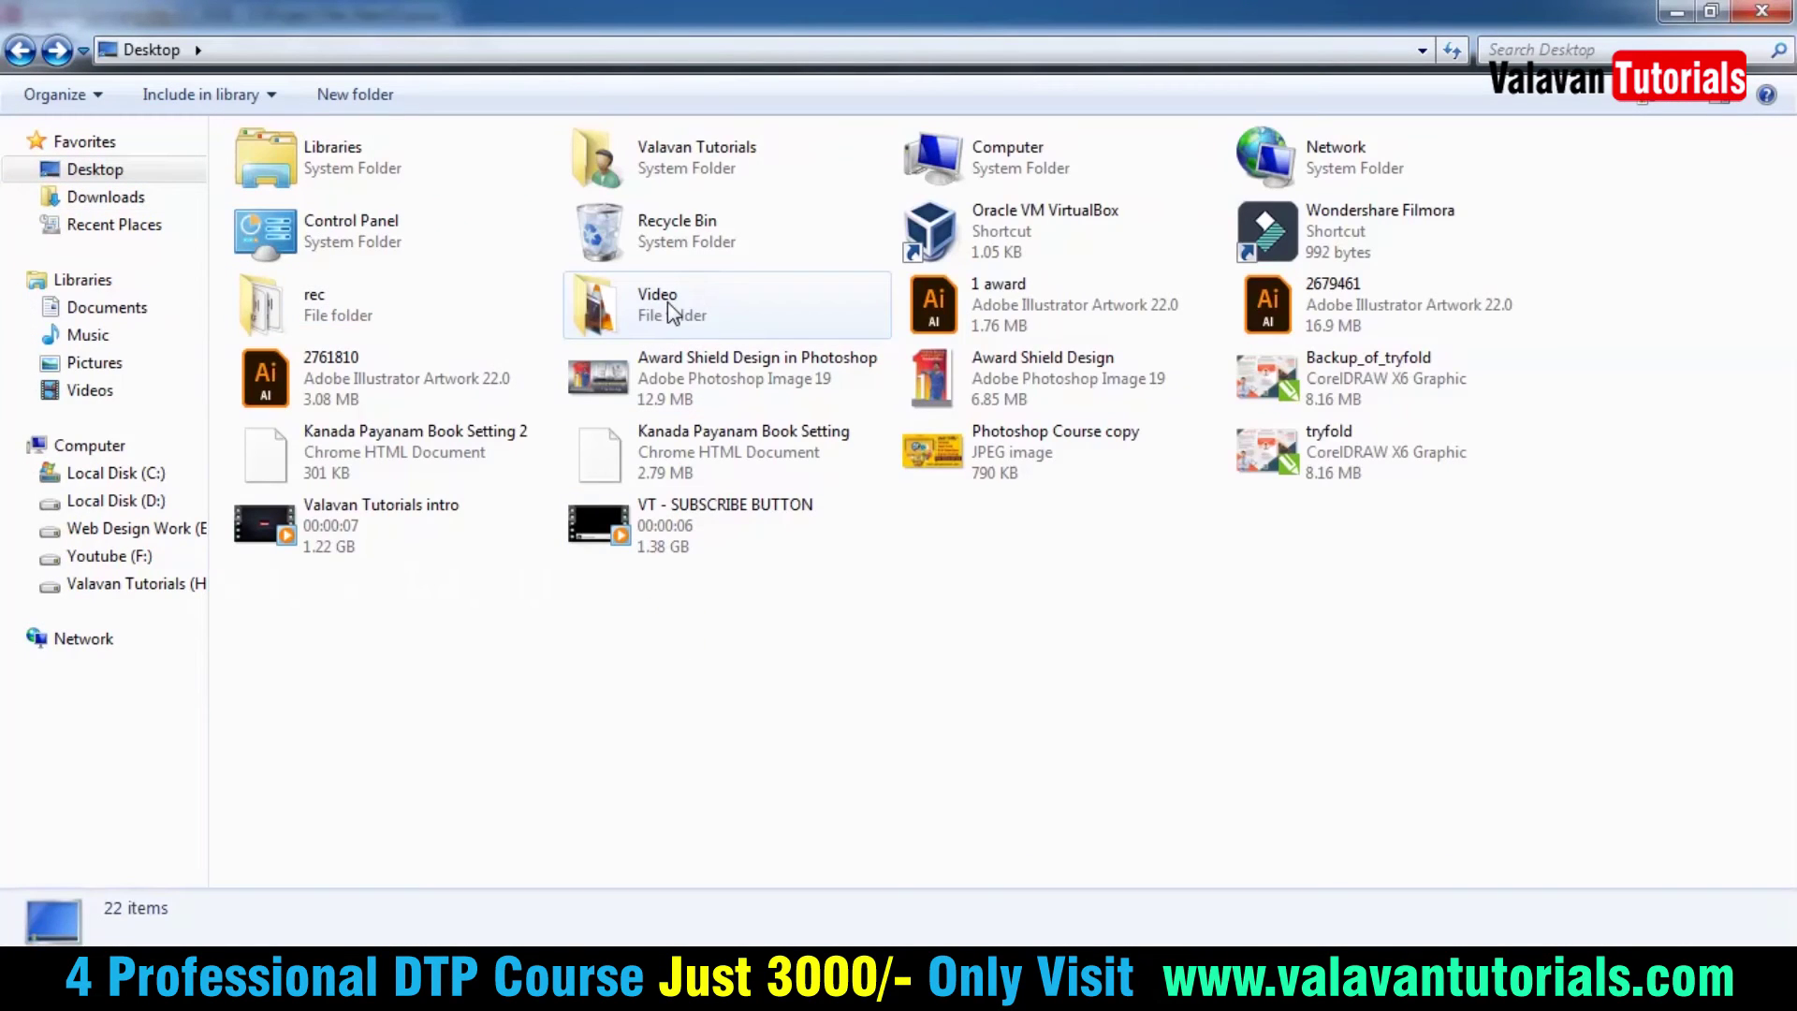
pyautogui.click(708, 635)
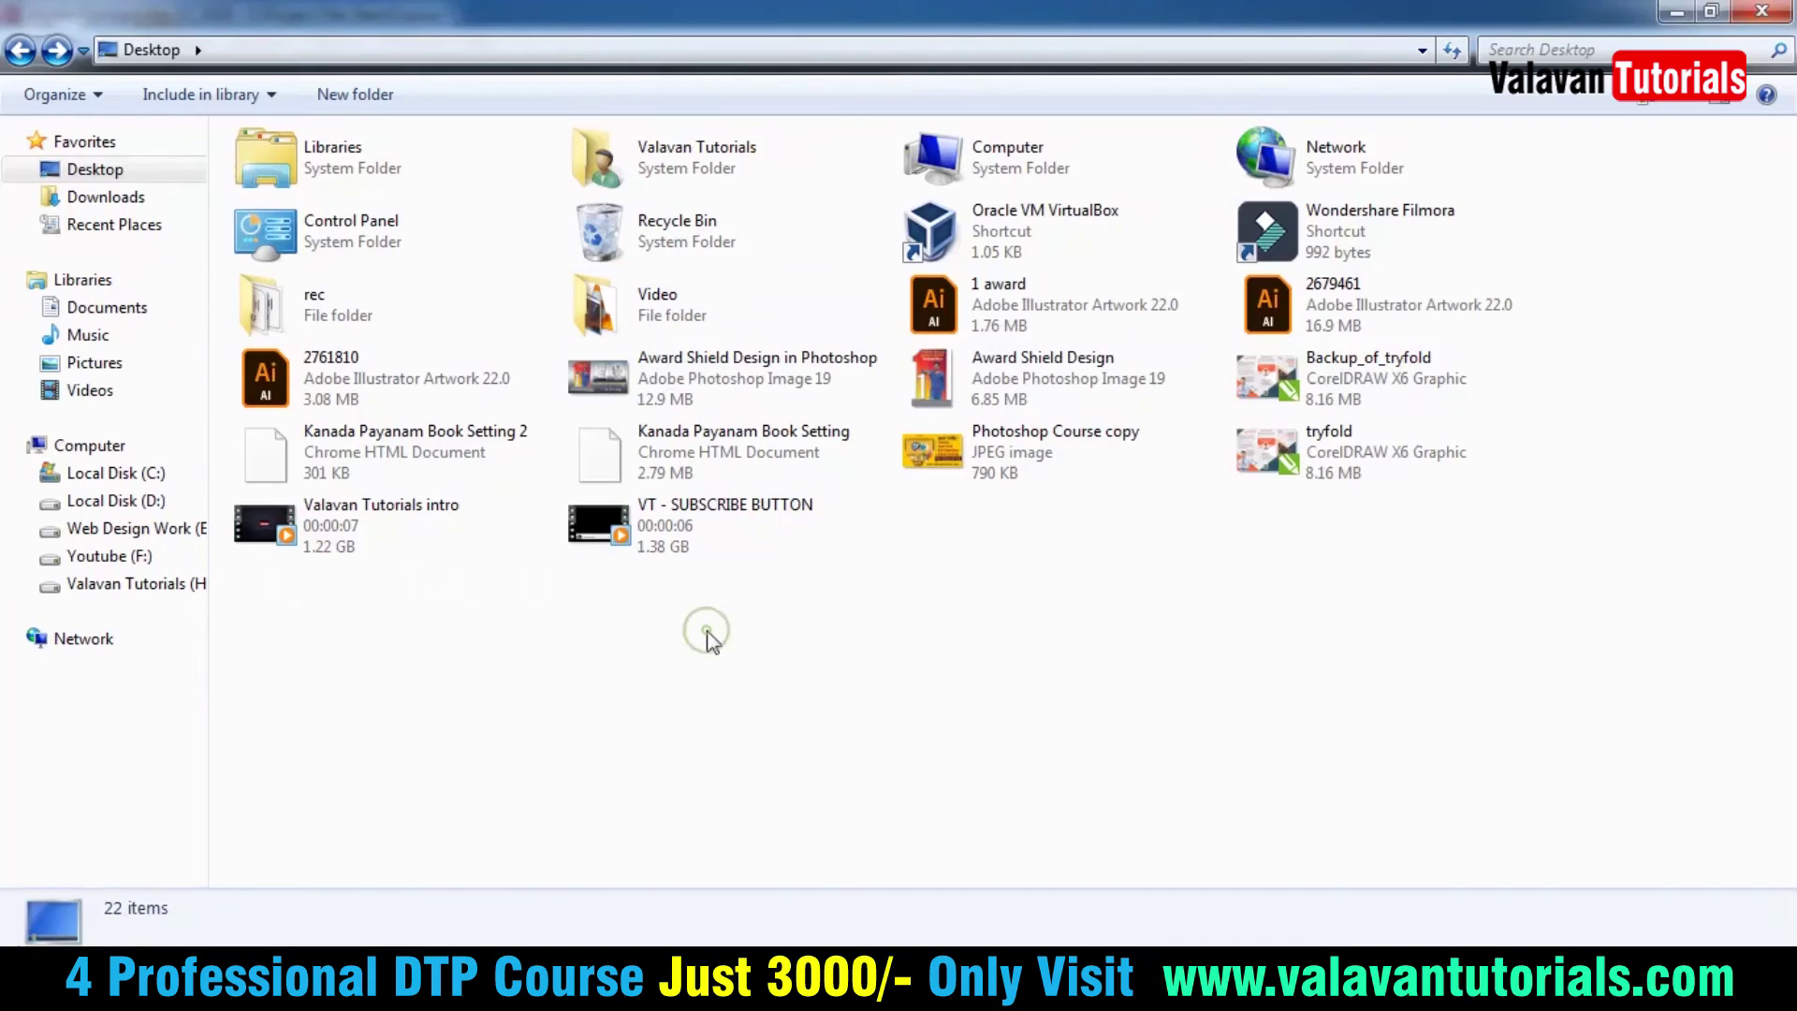
pyautogui.click(690, 537)
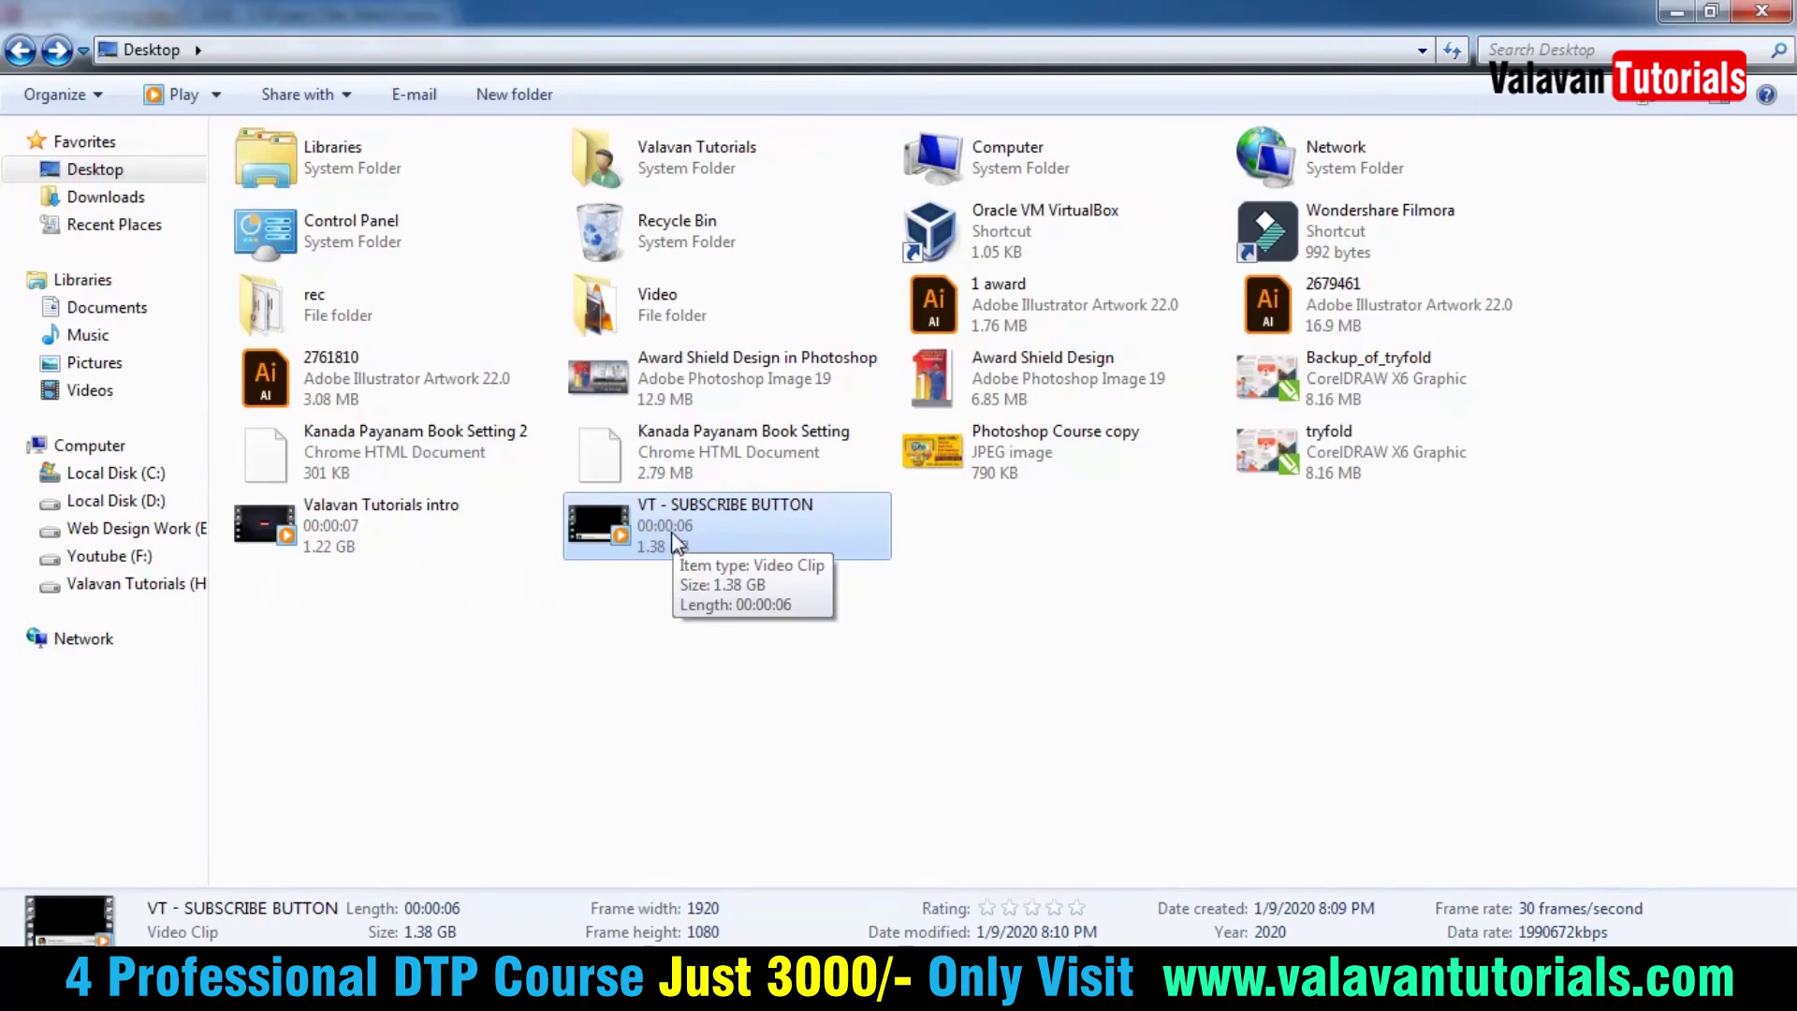
pyautogui.moveTo(661, 522); pyautogui.dragTo(548, 1002)
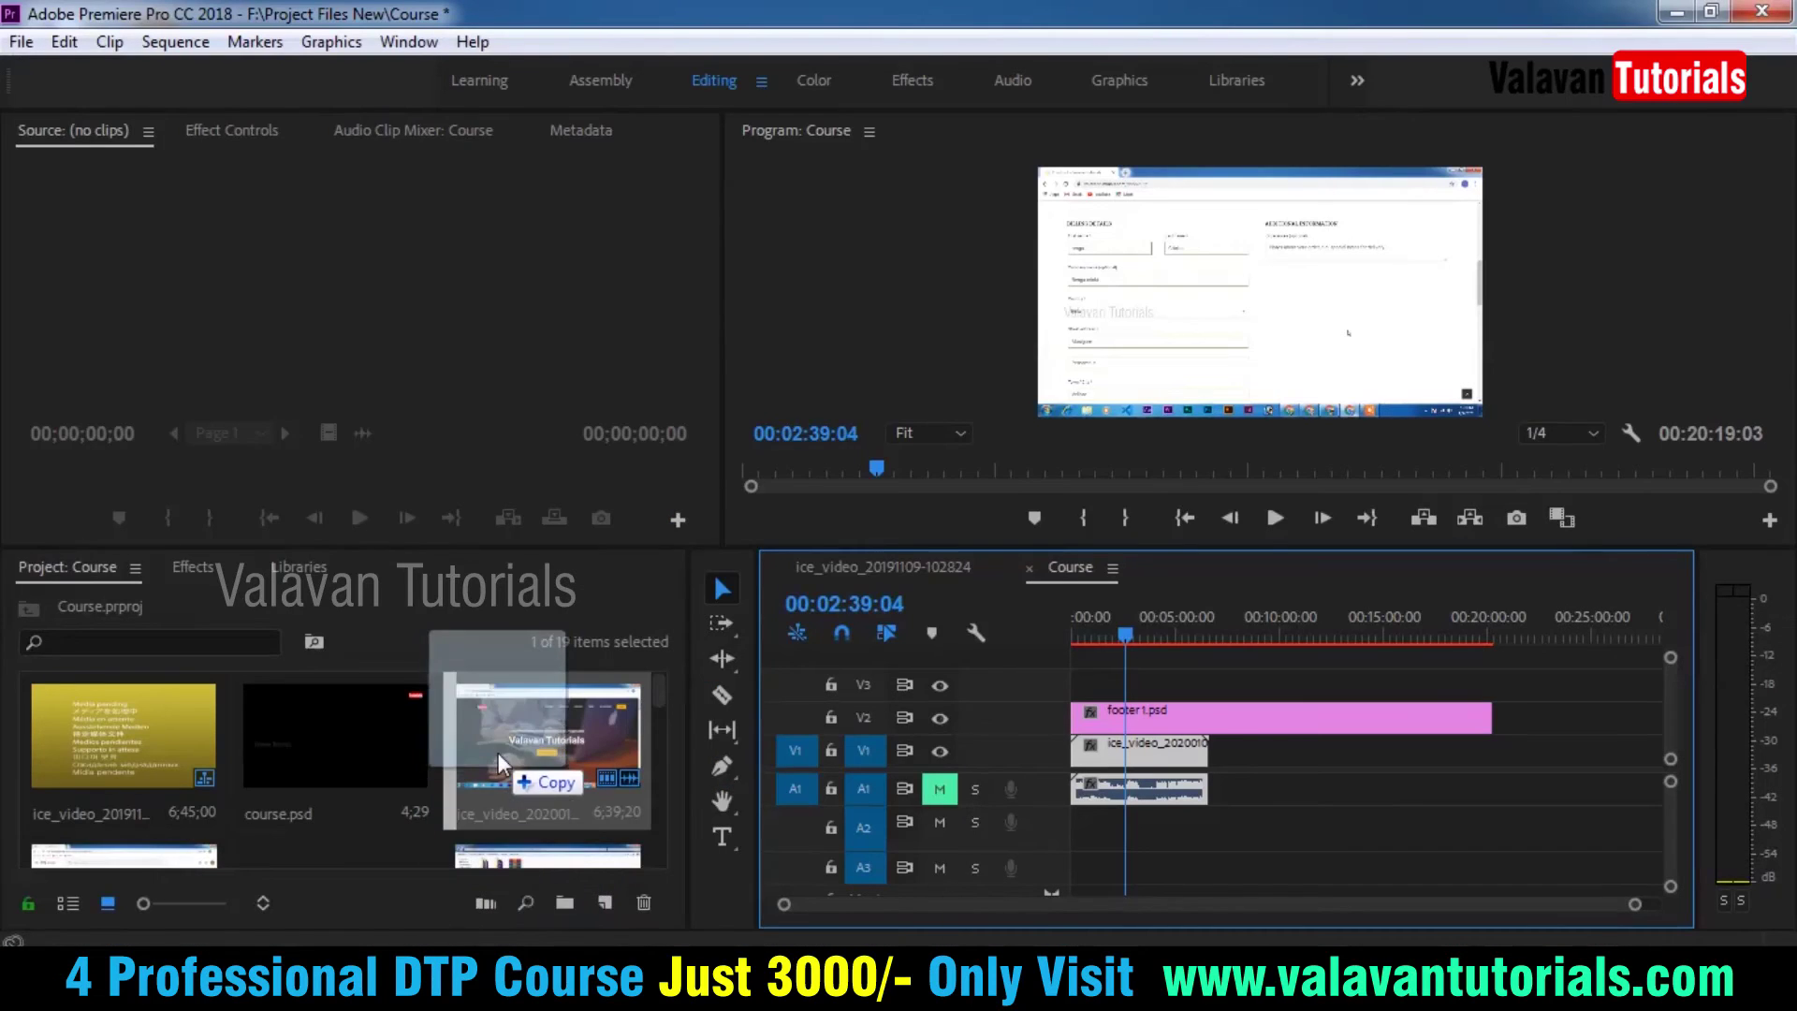
pyautogui.moveTo(548, 992)
pyautogui.mouseDown()
pyautogui.moveTo(498, 753)
pyautogui.moveTo(1109, 679)
pyautogui.mouseUp()
pyautogui.press('=')
pyautogui.press('=')
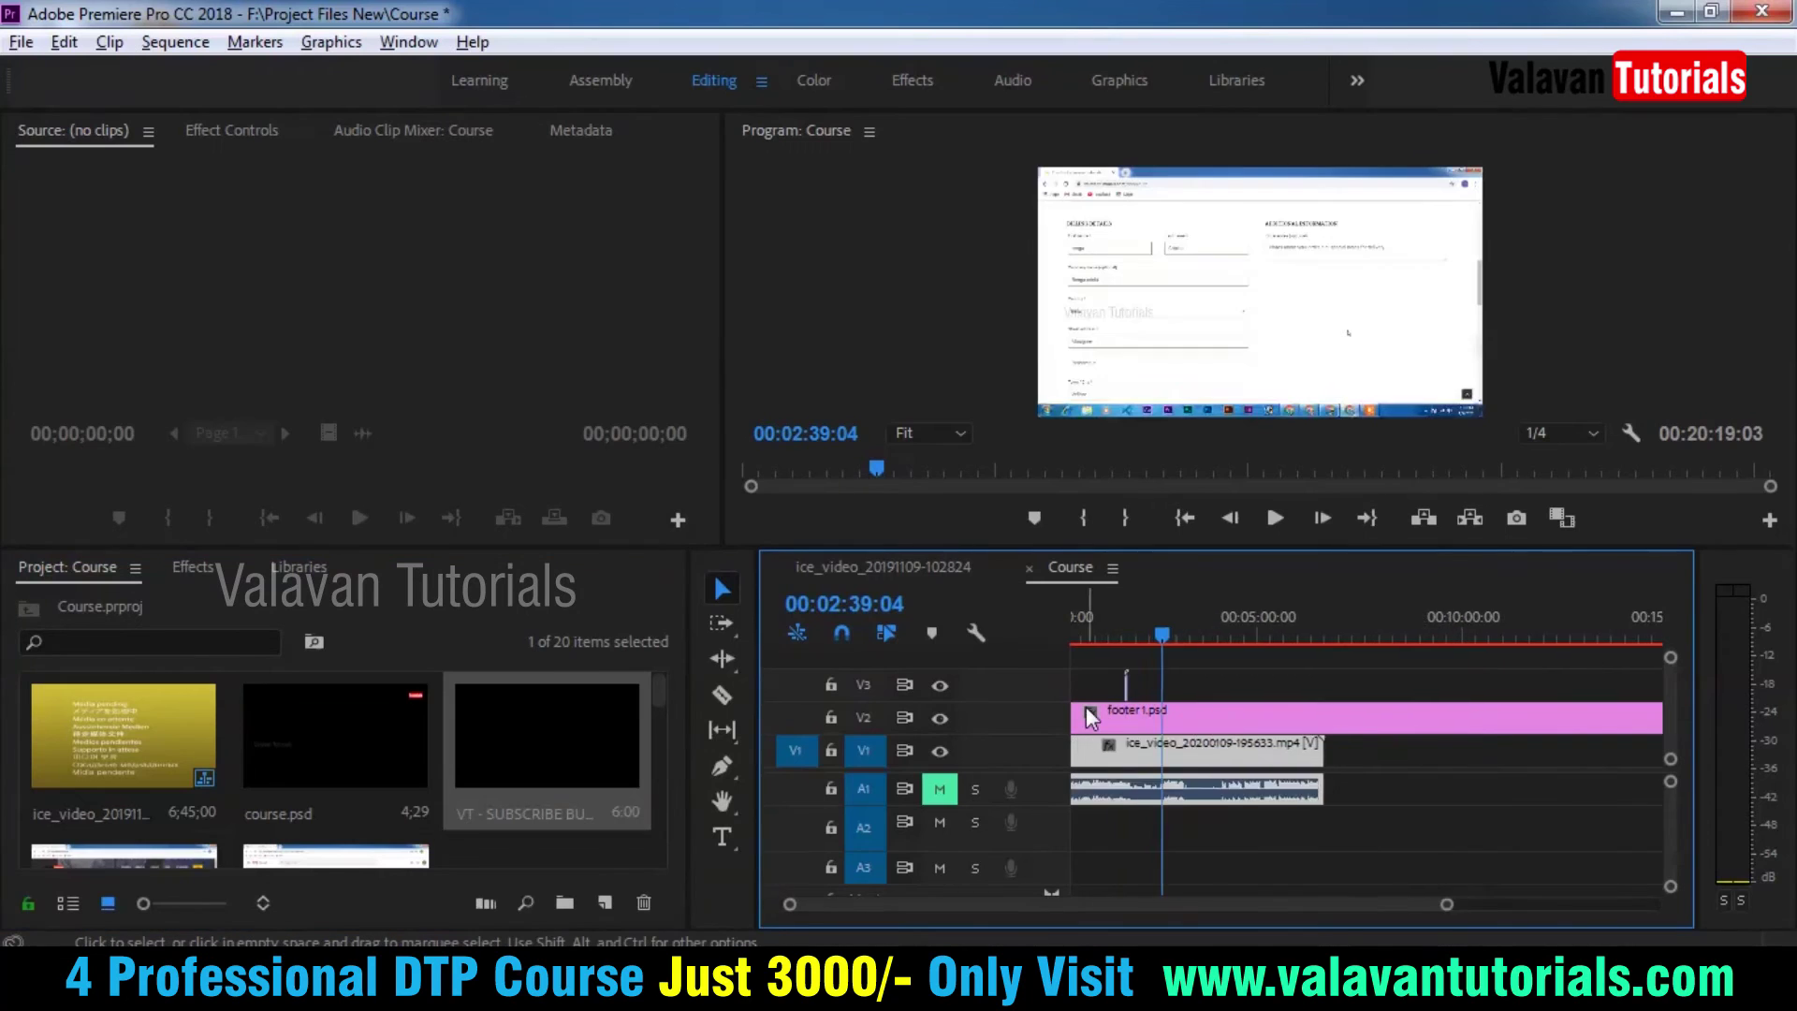
# - Zoom into the timeline and play the sequence from about 1:43 to 1:50
pyautogui.press('=')
pyautogui.press('=')
pyautogui.press('=')
pyautogui.press('=')
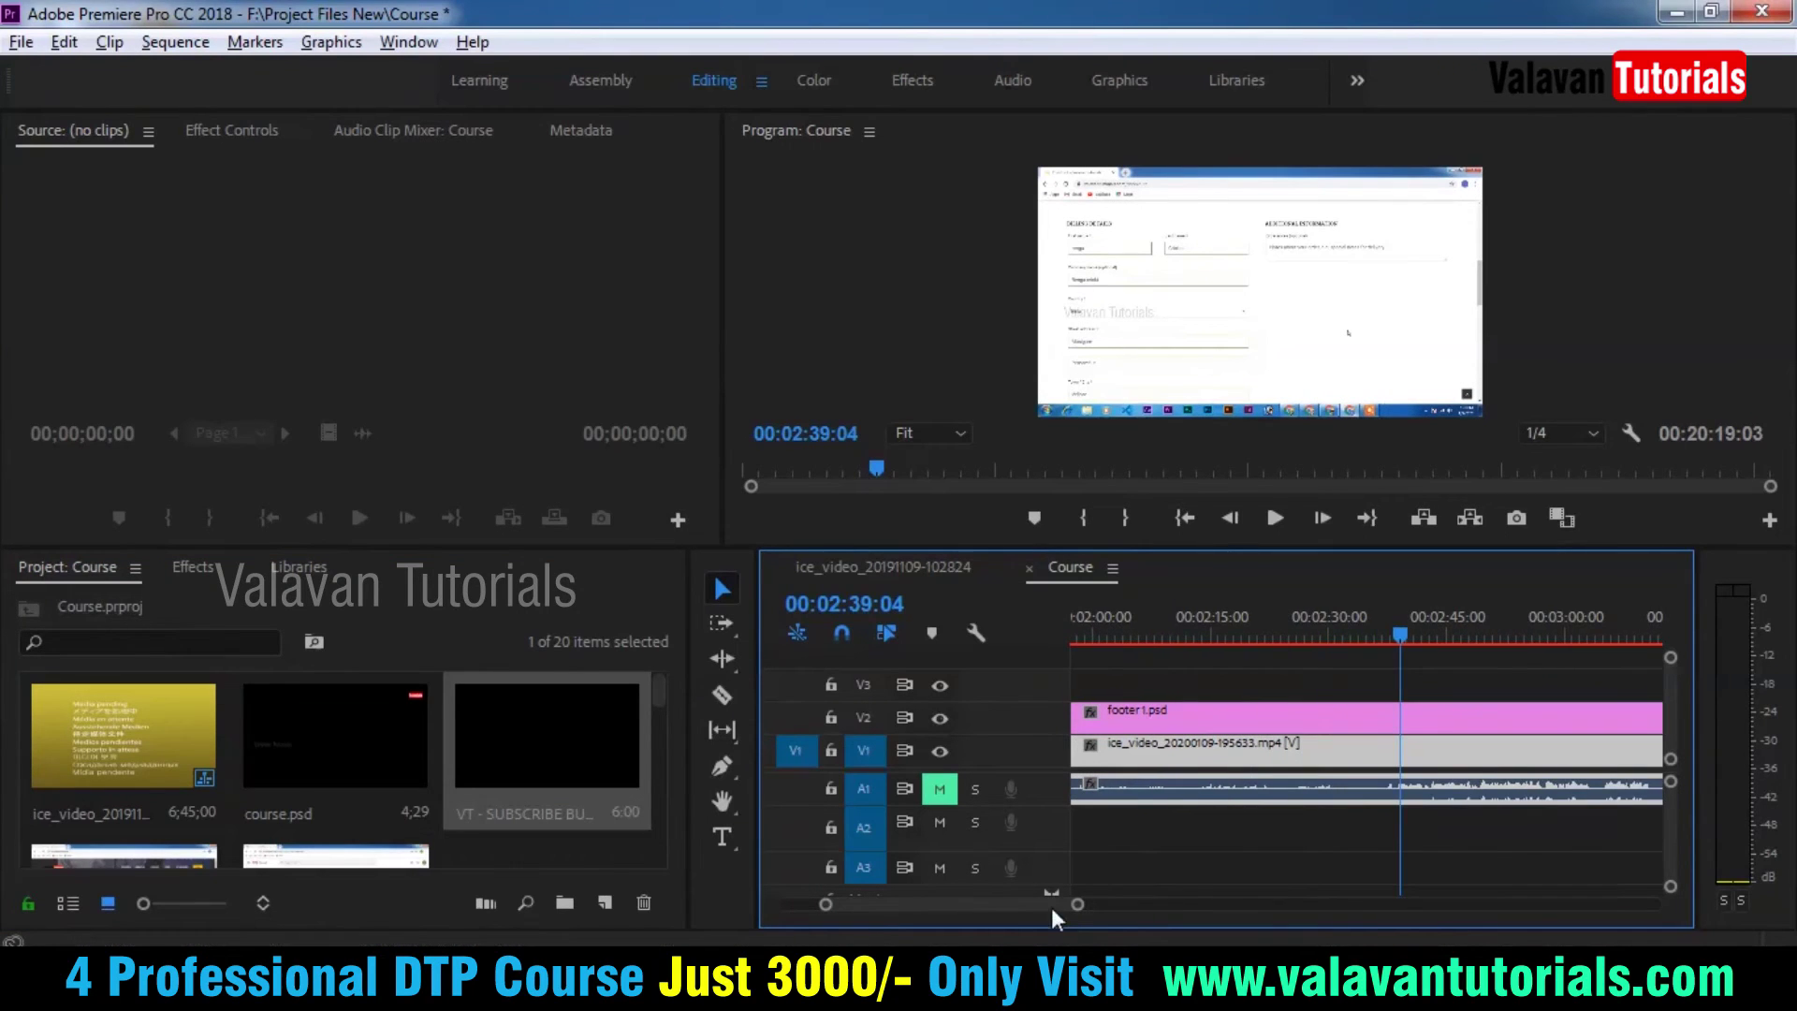
pyautogui.moveTo(1052, 907); pyautogui.dragTo(1030, 902)
pyautogui.click(1429, 627)
pyautogui.press('space')
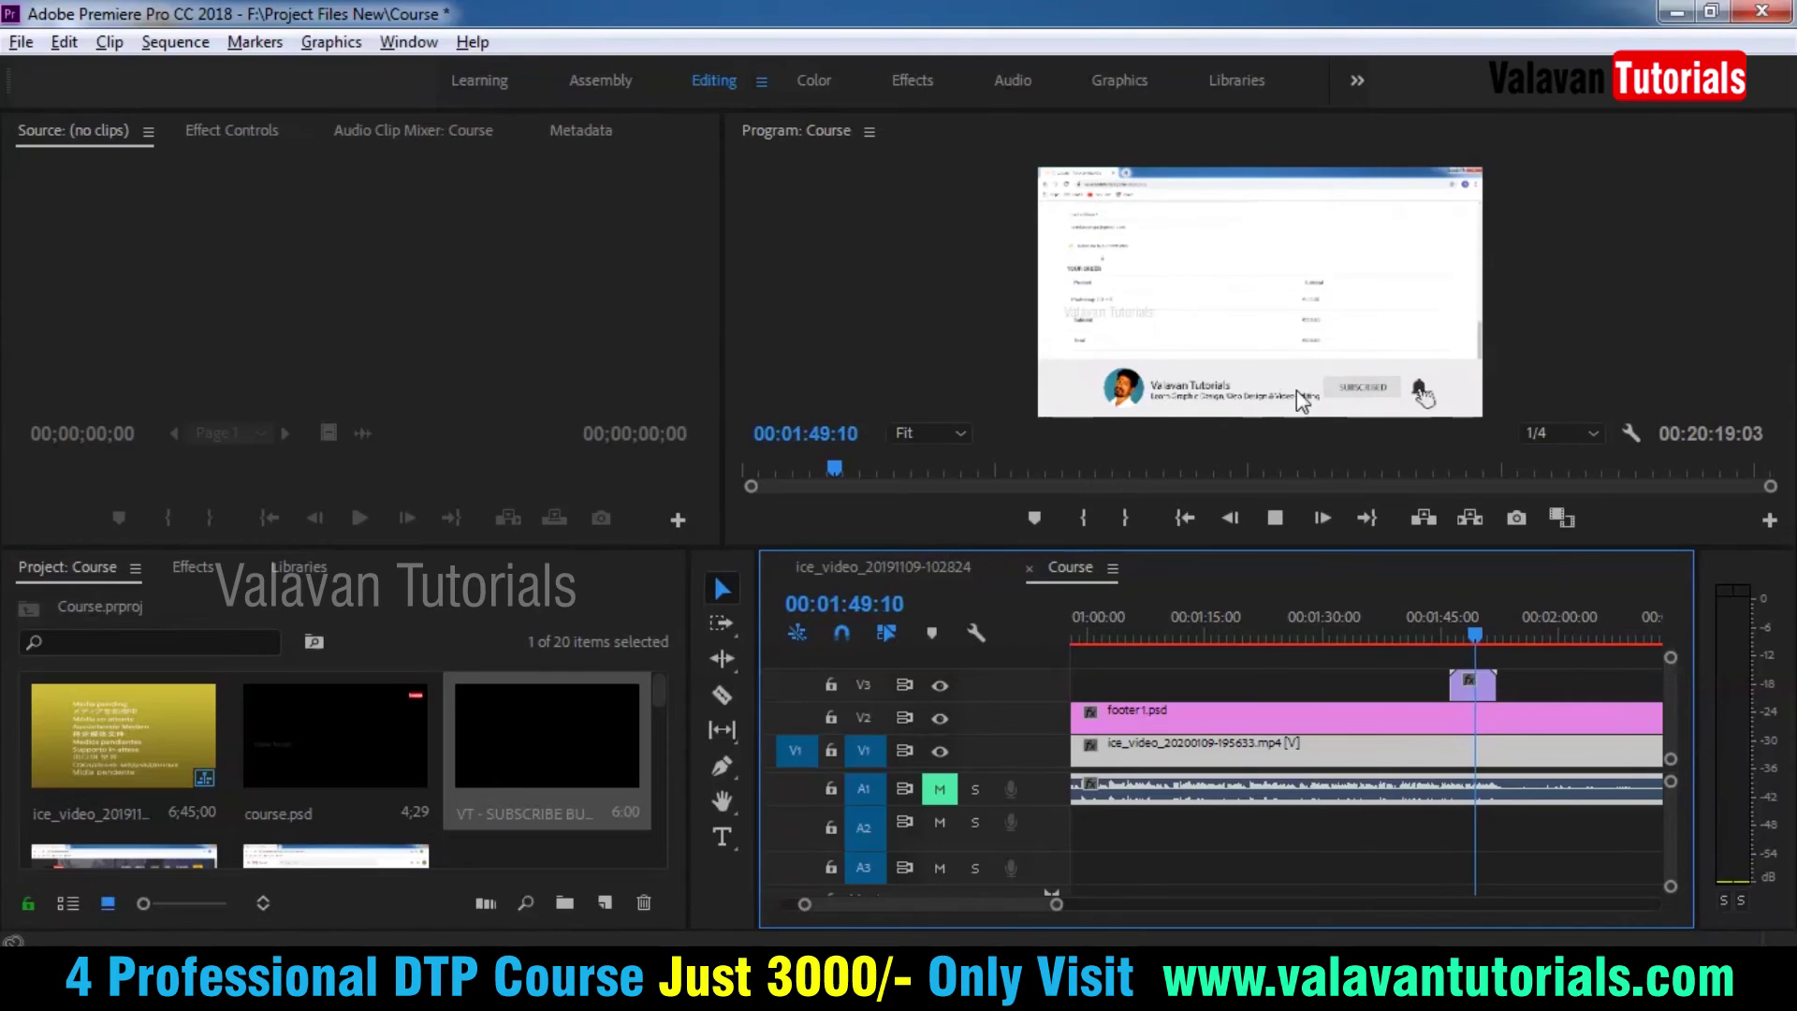
pyautogui.press('space')
# - Scale the V3 subscribe clip to 88 at position 720, 521, then replay from 1:42
pyautogui.click(1469, 690)
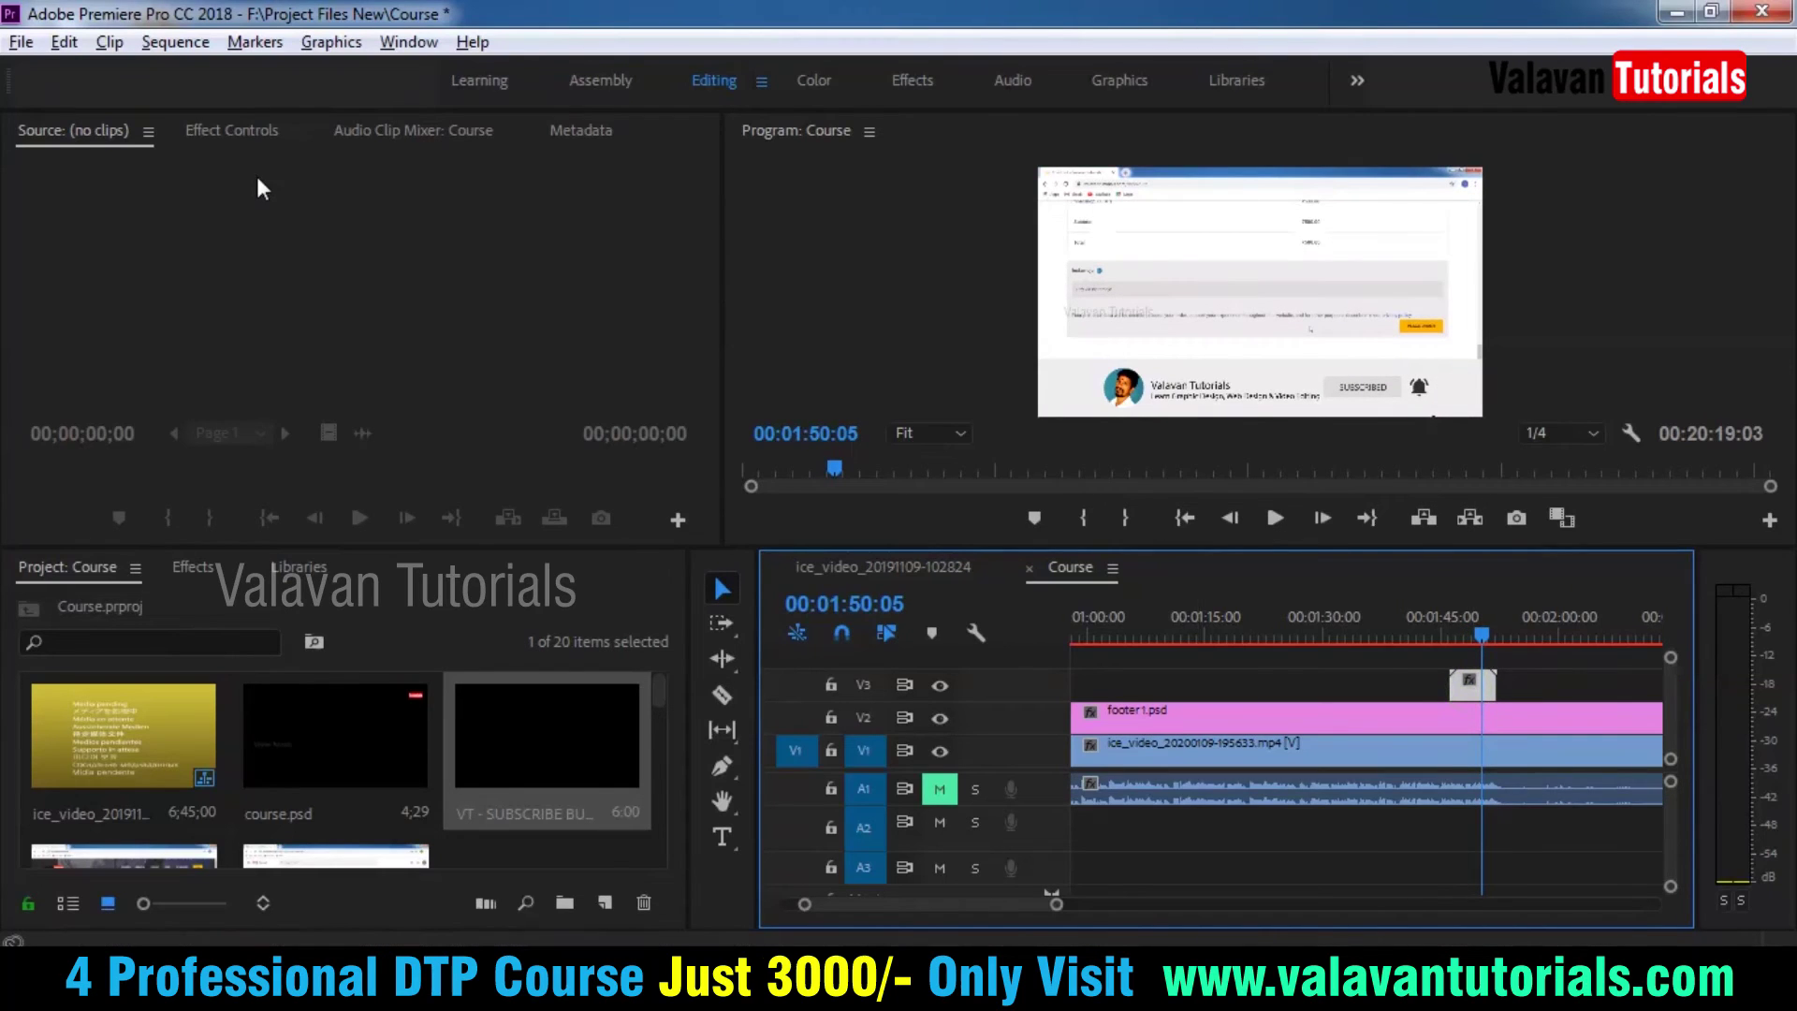
pyautogui.click(234, 133)
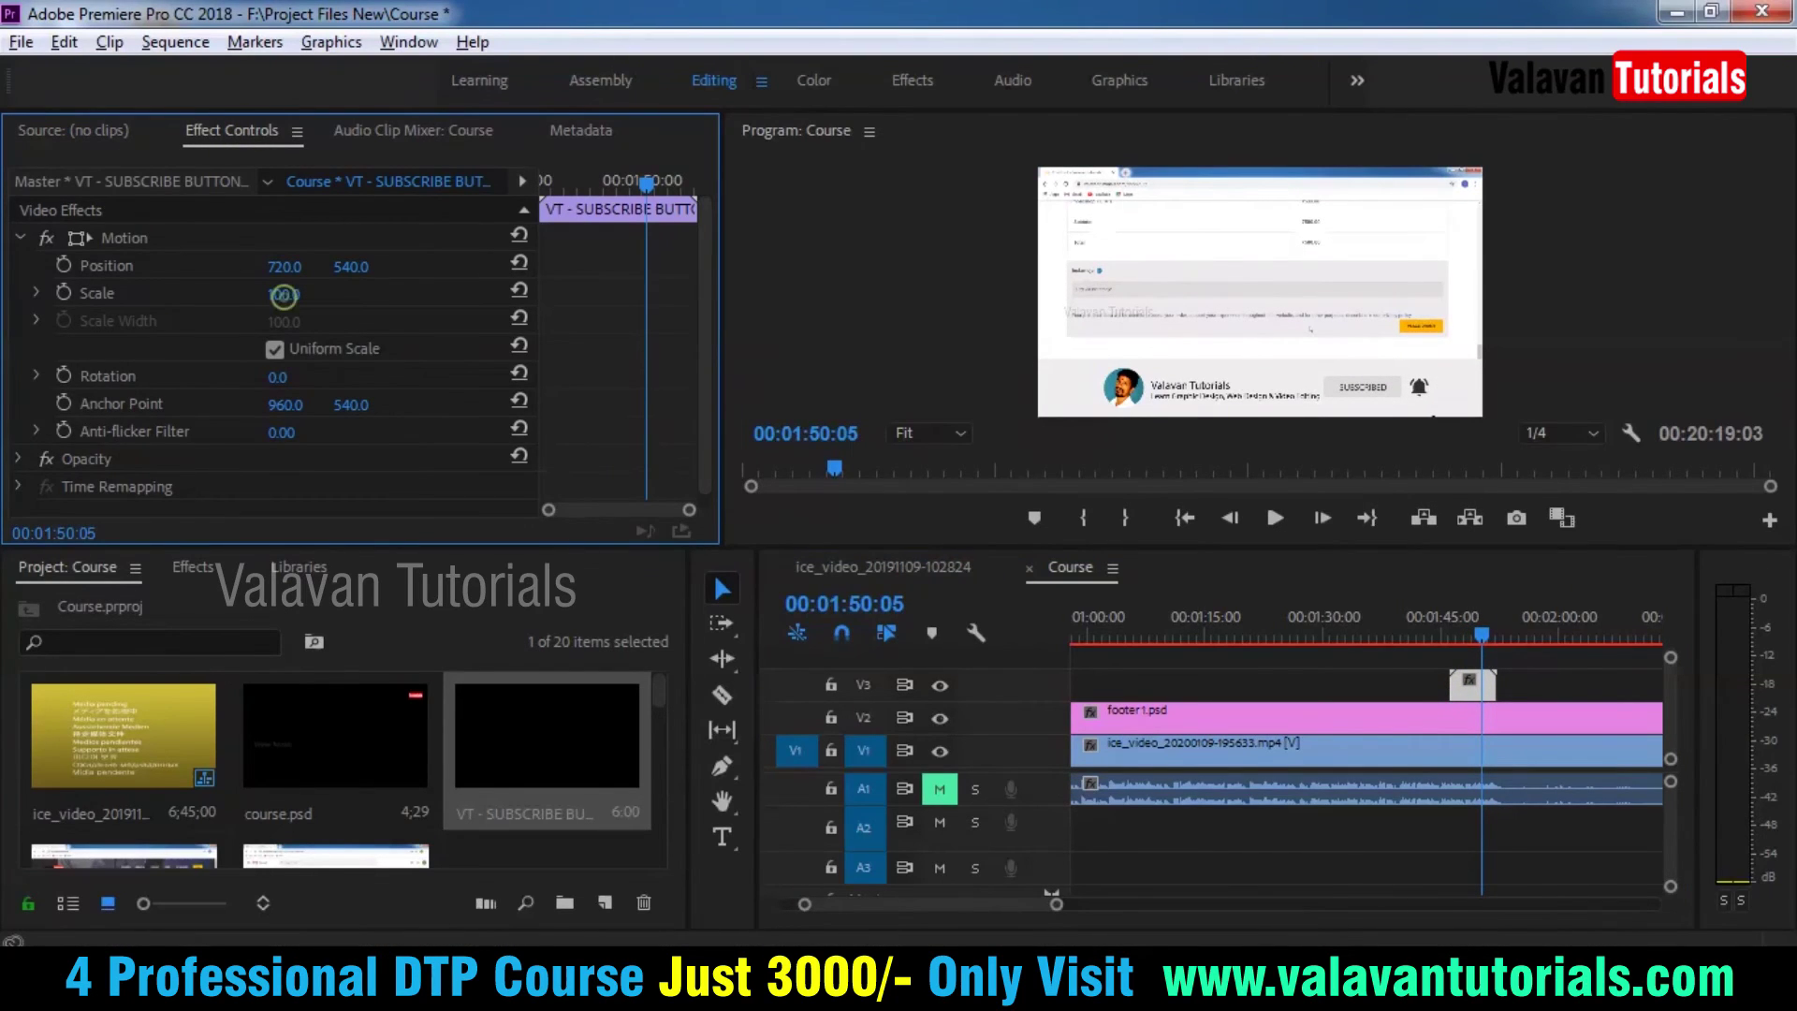
pyautogui.click(283, 294)
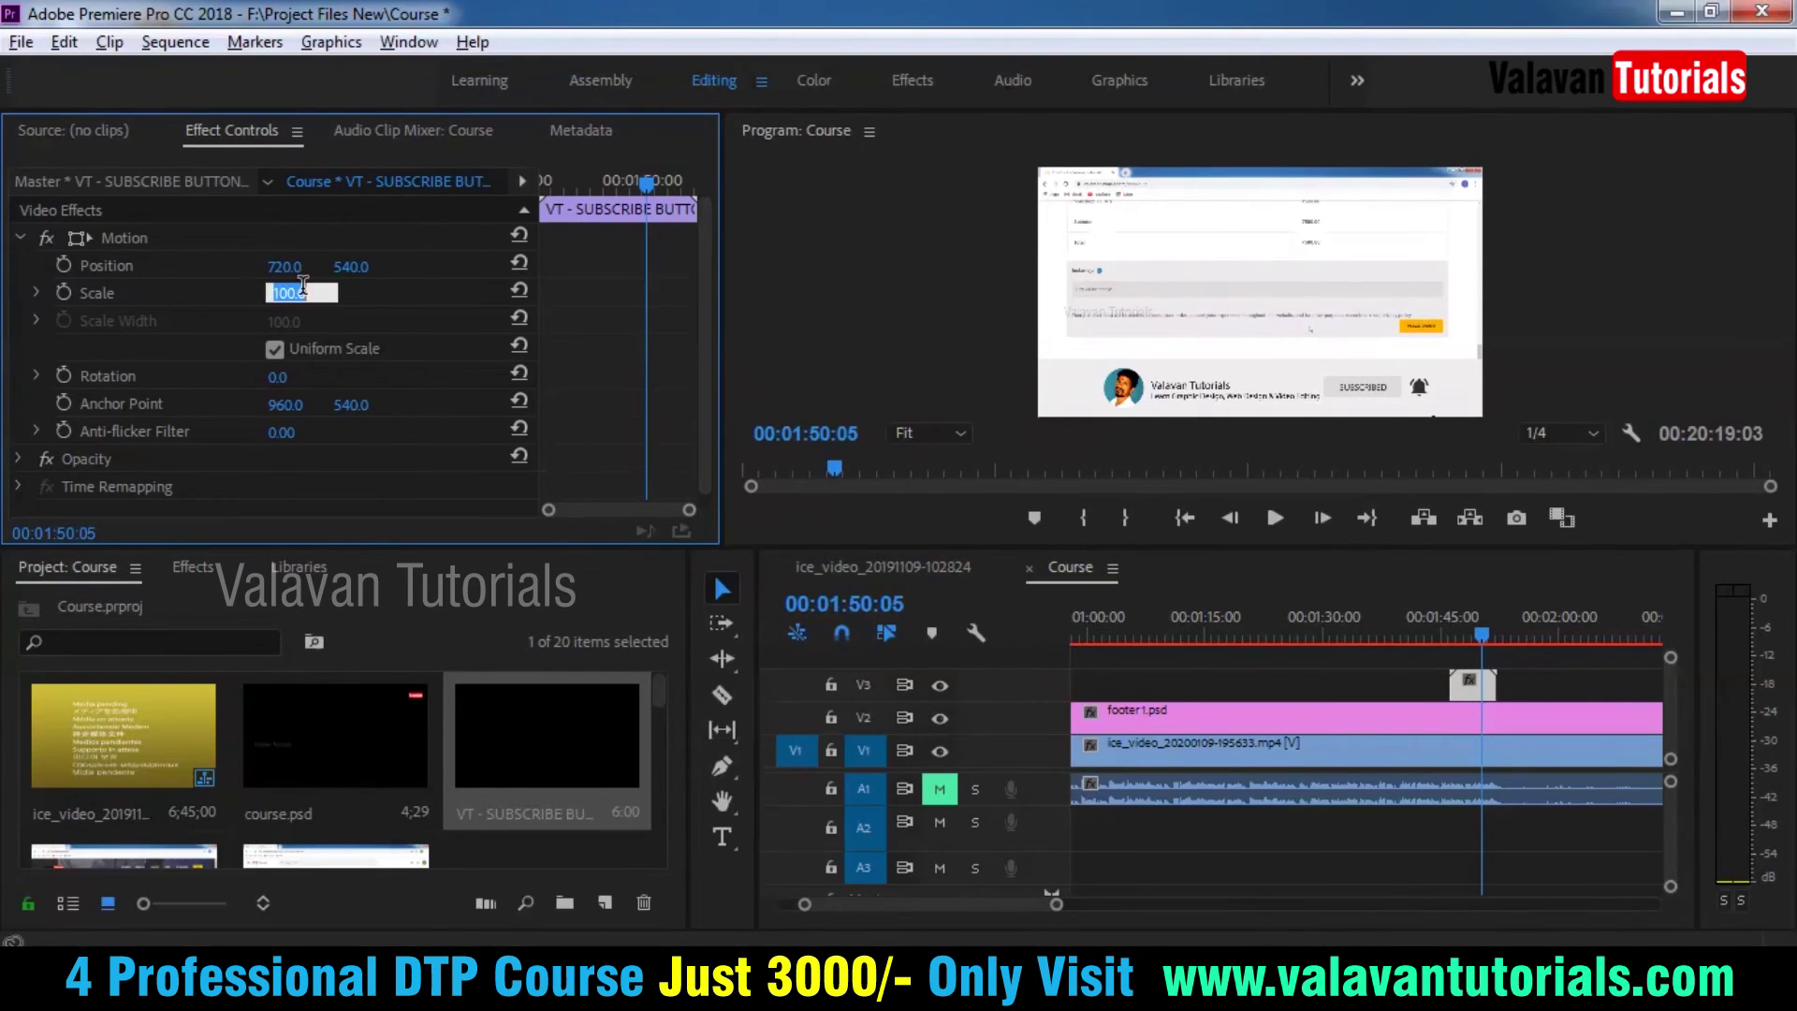
pyautogui.click(377, 299)
pyautogui.moveTo(284, 294); pyautogui.dragTo(370, 268)
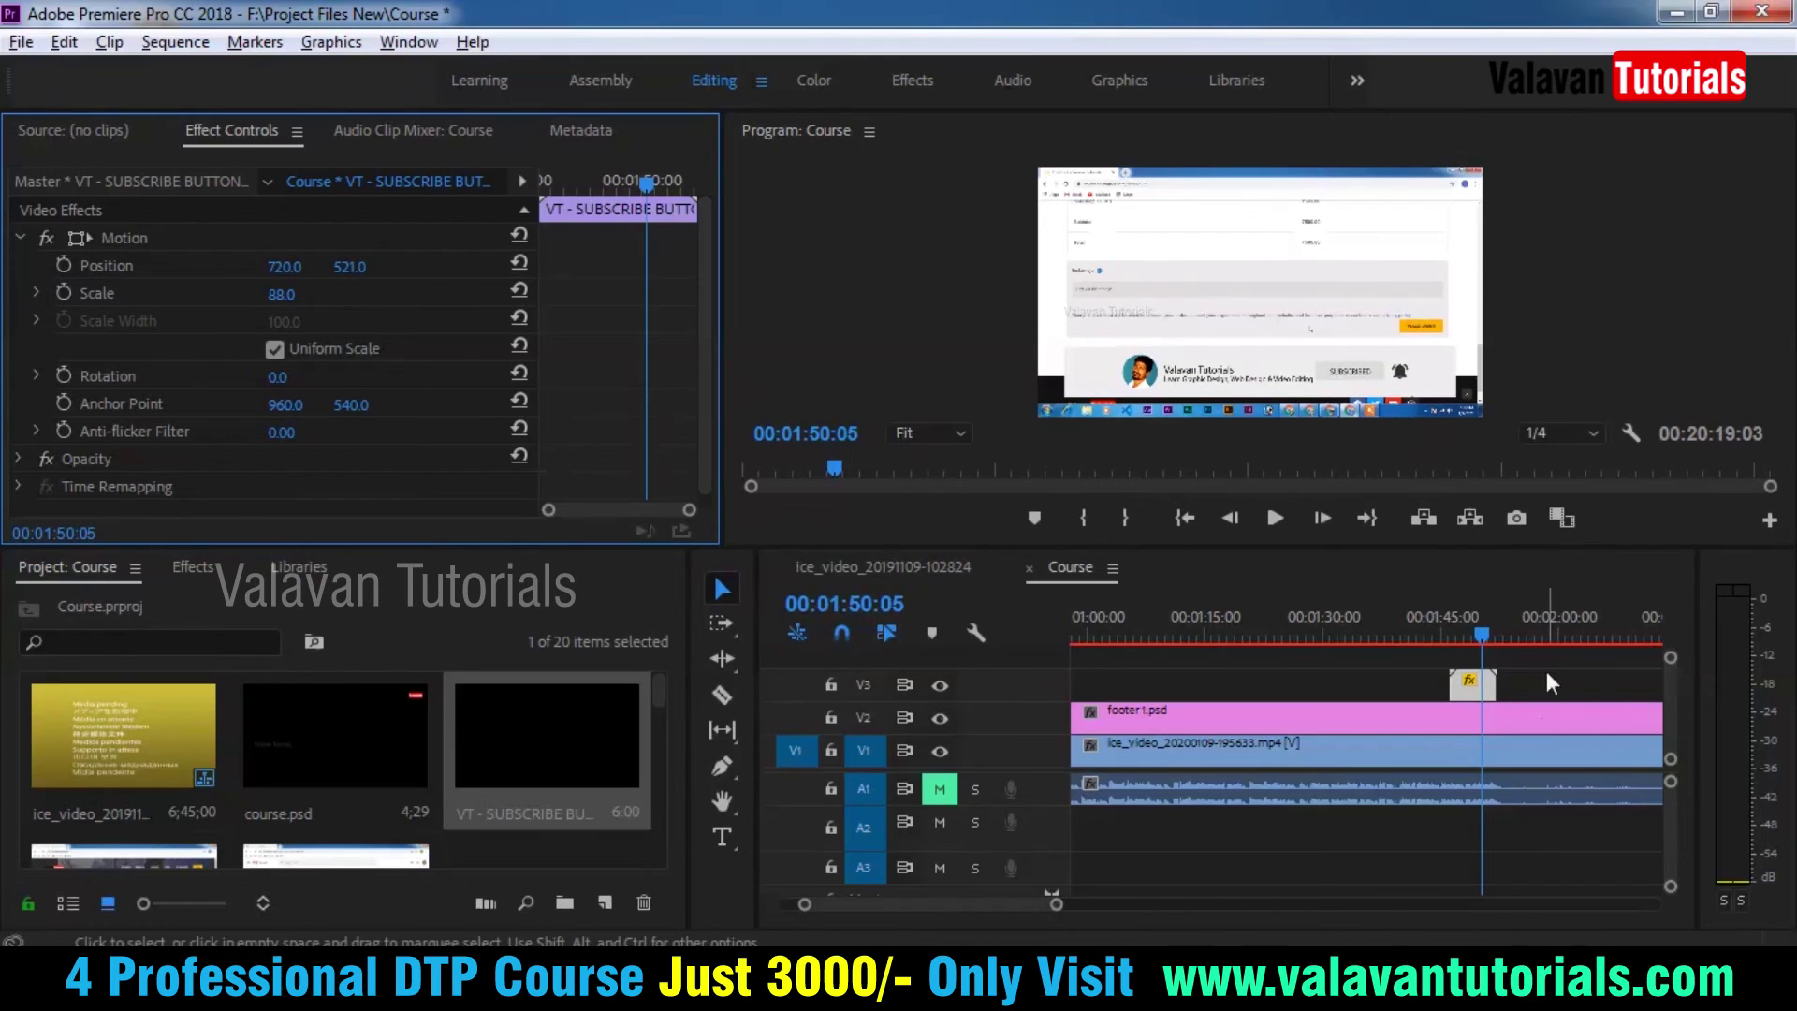
pyautogui.moveTo(1486, 639); pyautogui.dragTo(1428, 644)
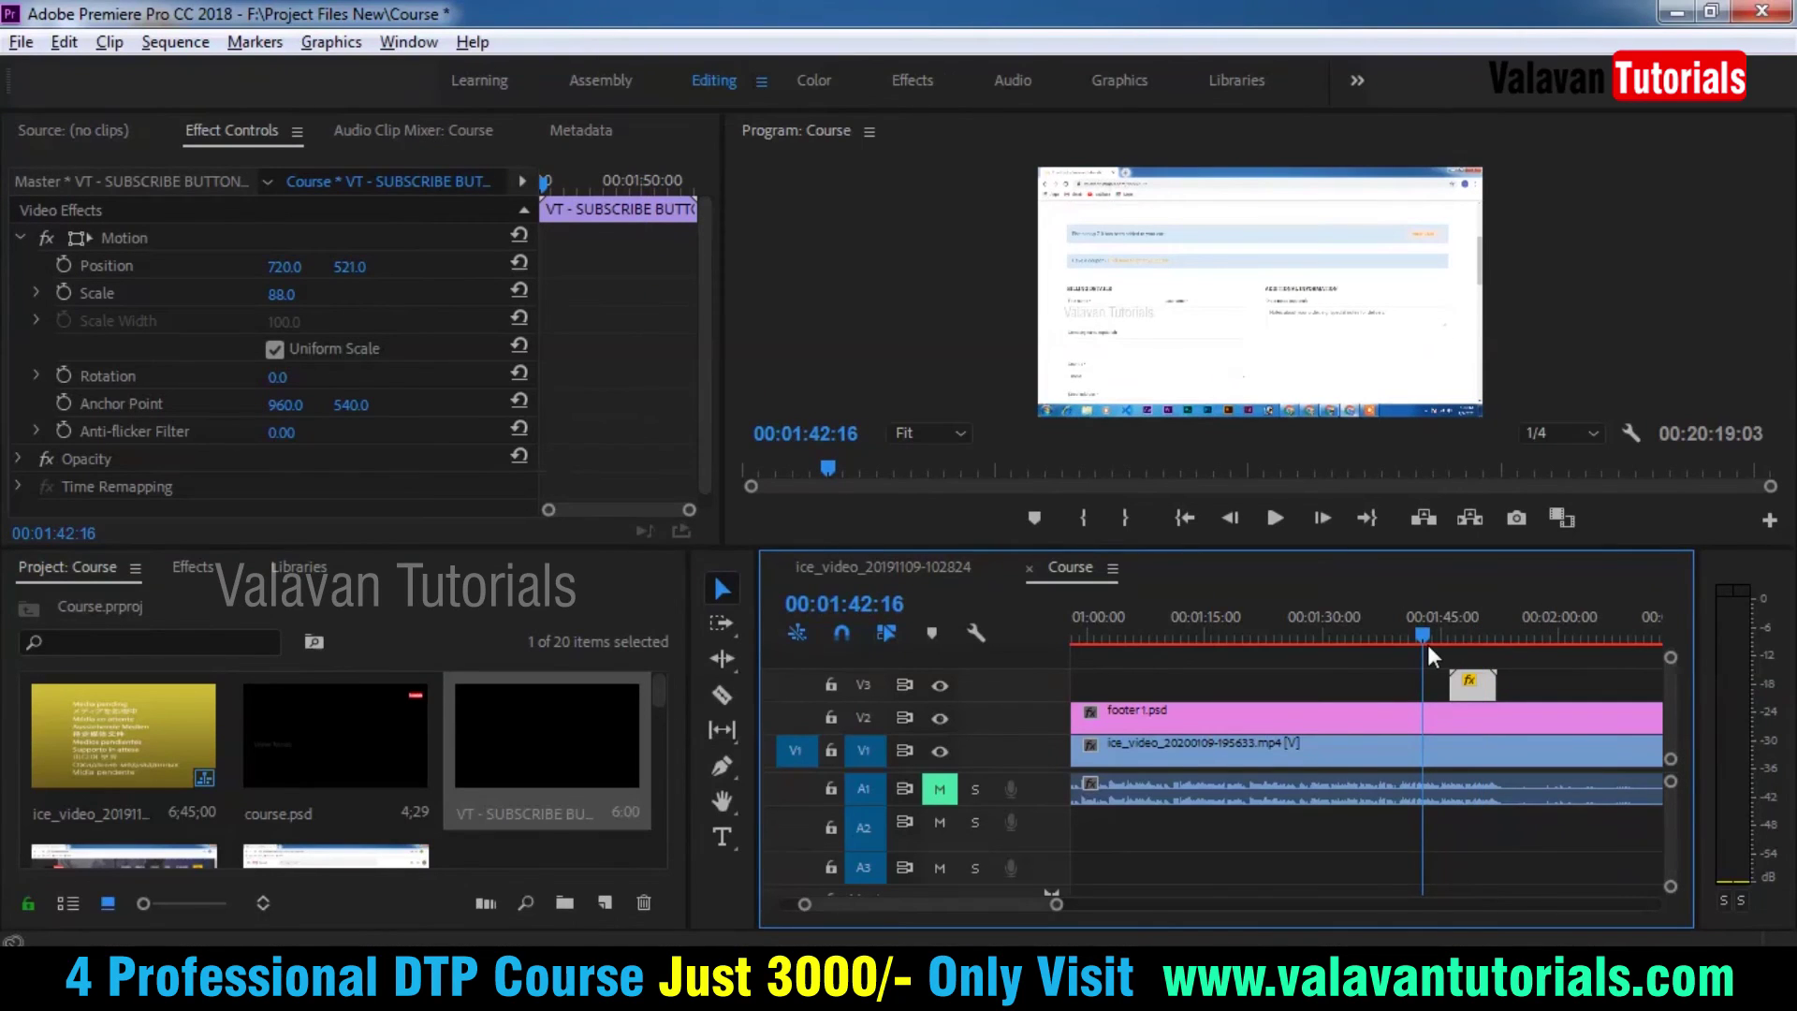
pyautogui.press('space')
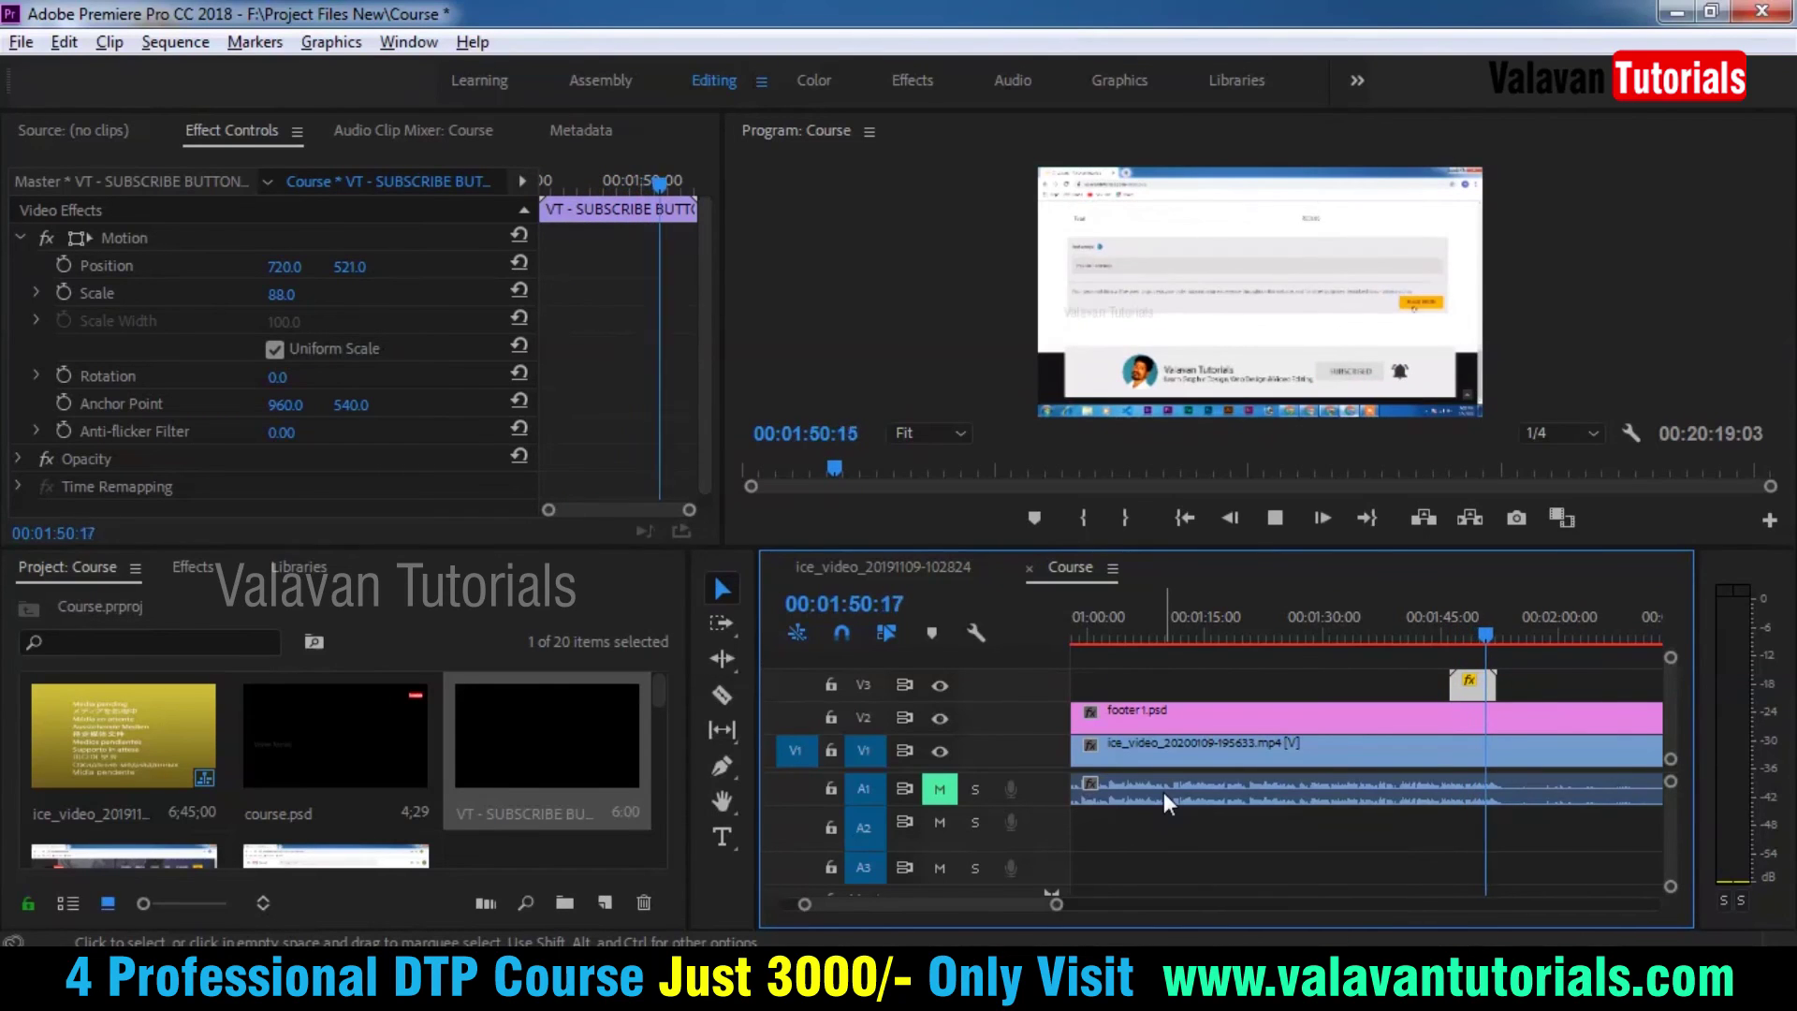
pyautogui.press('space')
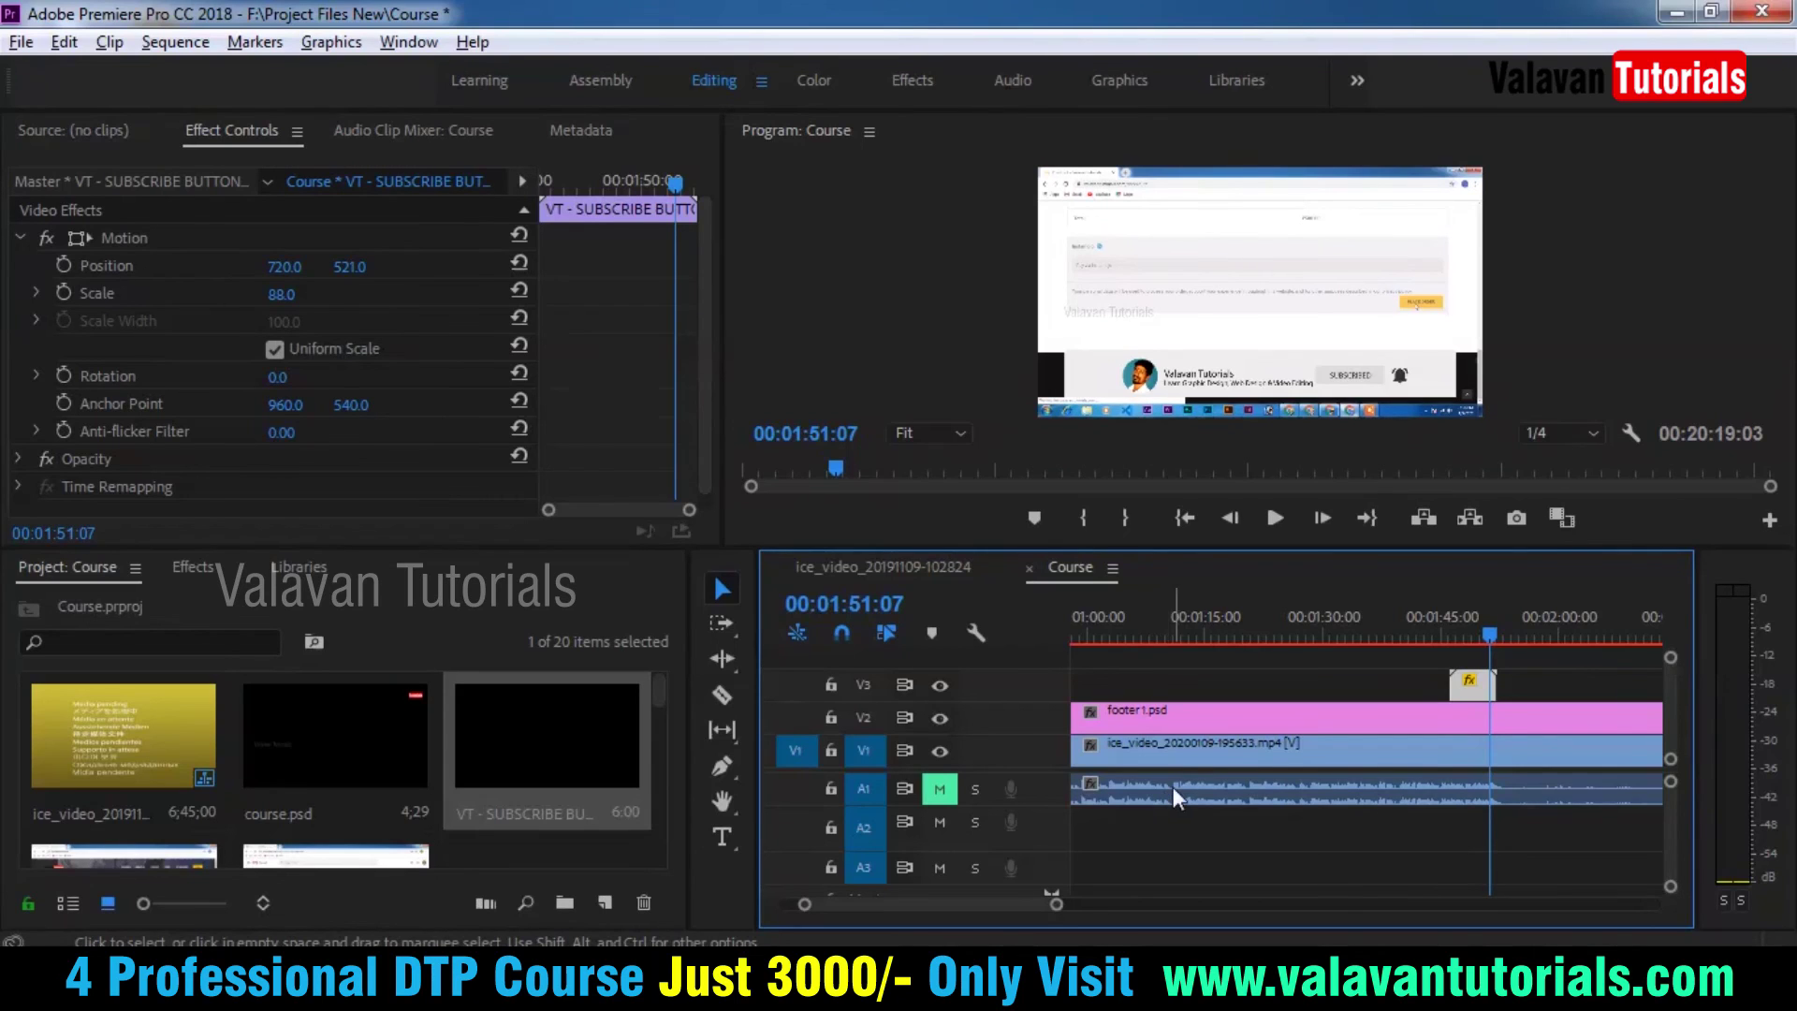
pyautogui.click(1172, 787)
pyautogui.press('-')
pyautogui.press('-')
pyautogui.press('-')
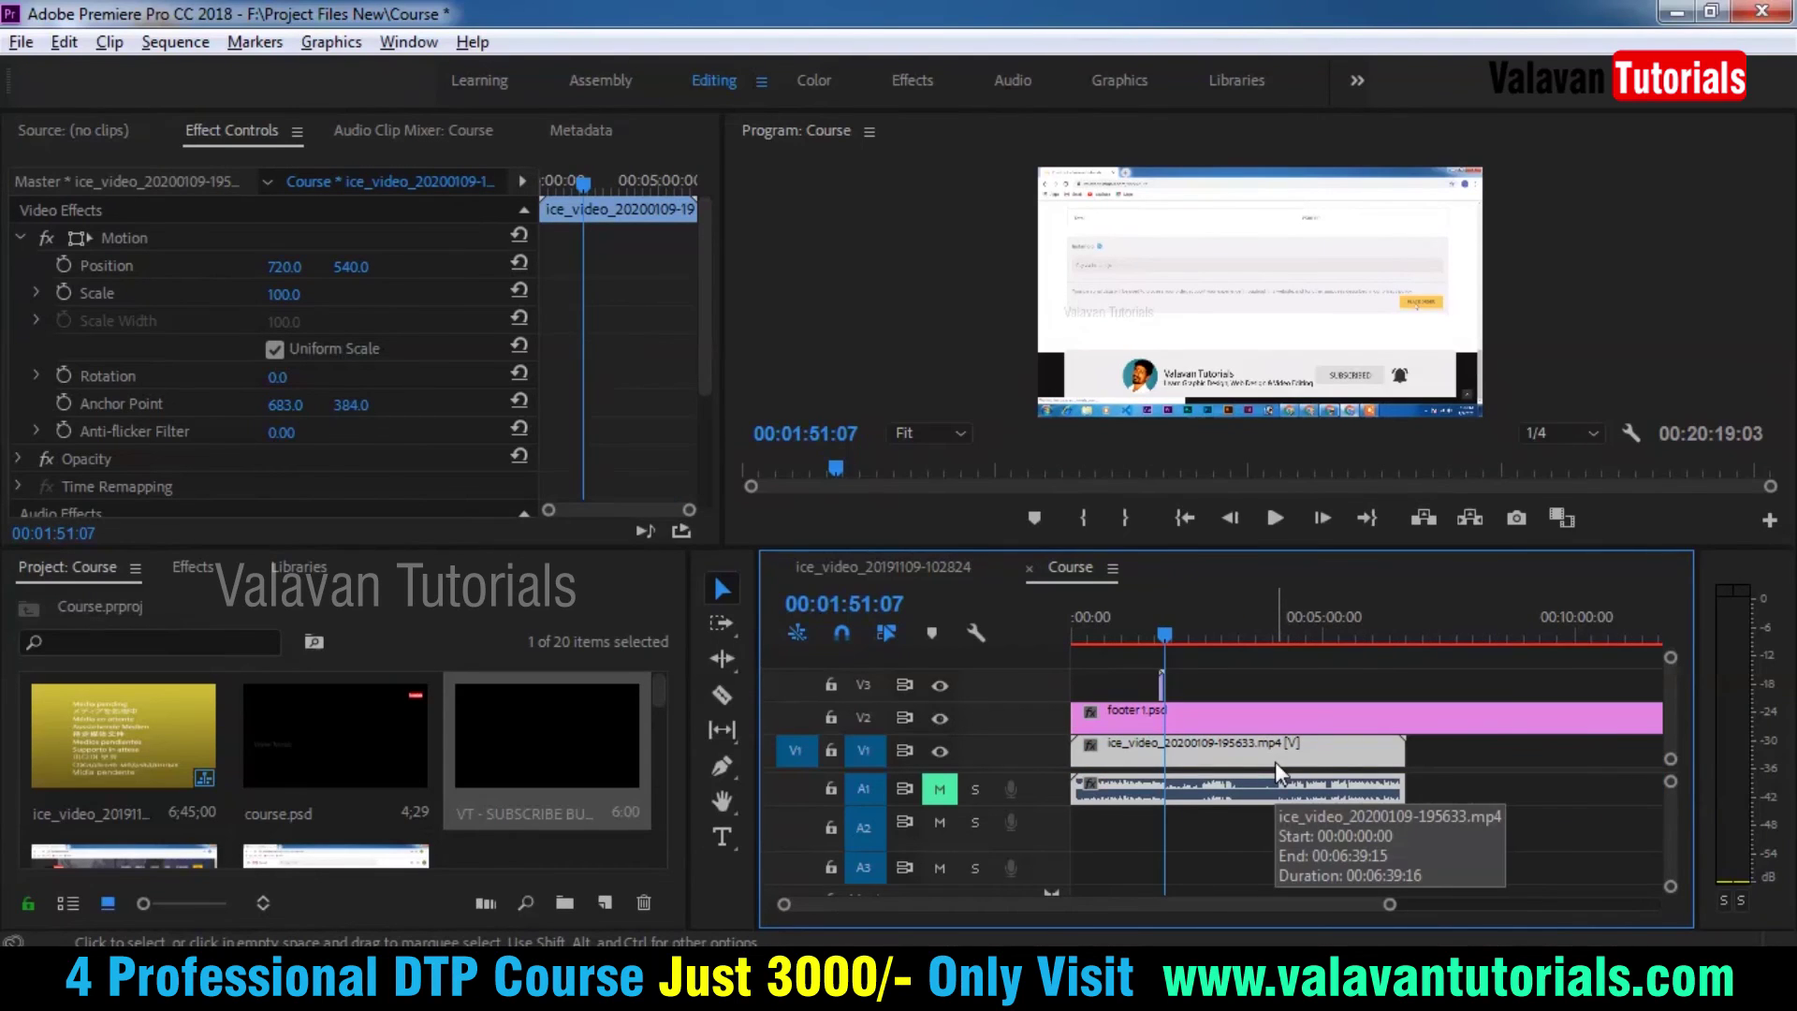